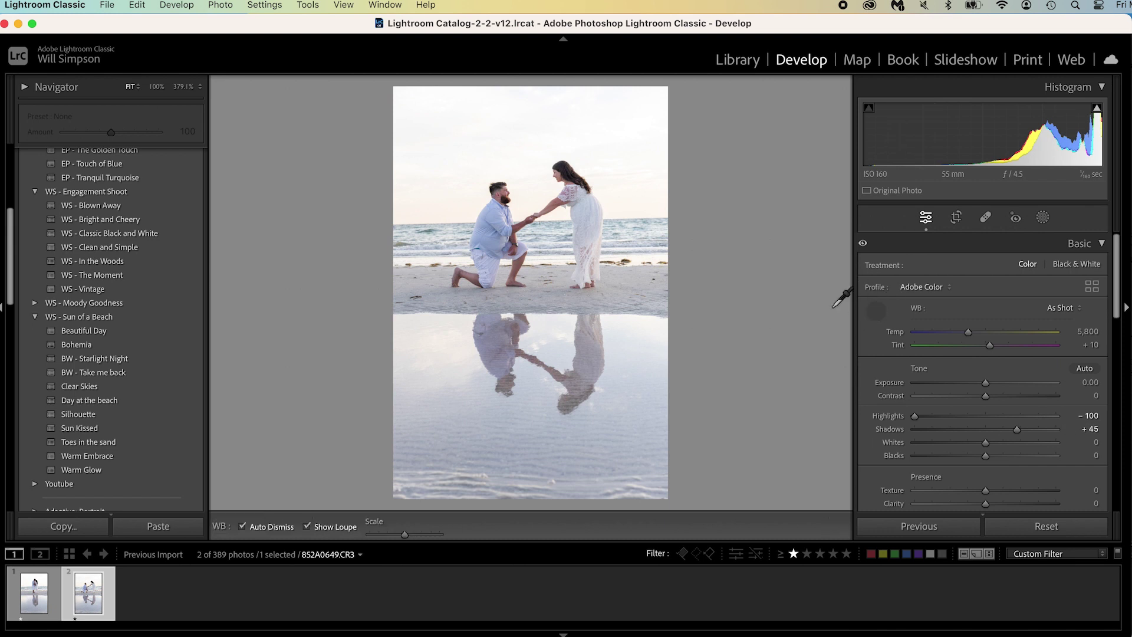
- Sample the white balance from the sand beside the woman, then set Contrast to +18, Whites to +6 and Blacks to −73
left_click(626, 299)
left_click_drag(986, 396, 1001, 399)
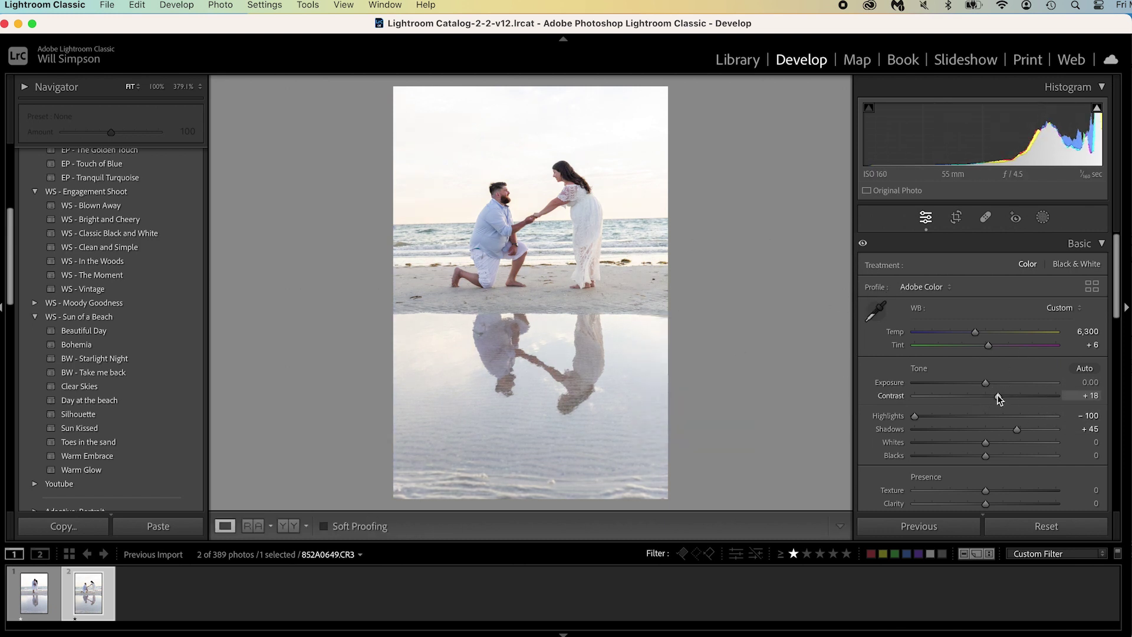
left_click_drag(989, 442, 934, 457)
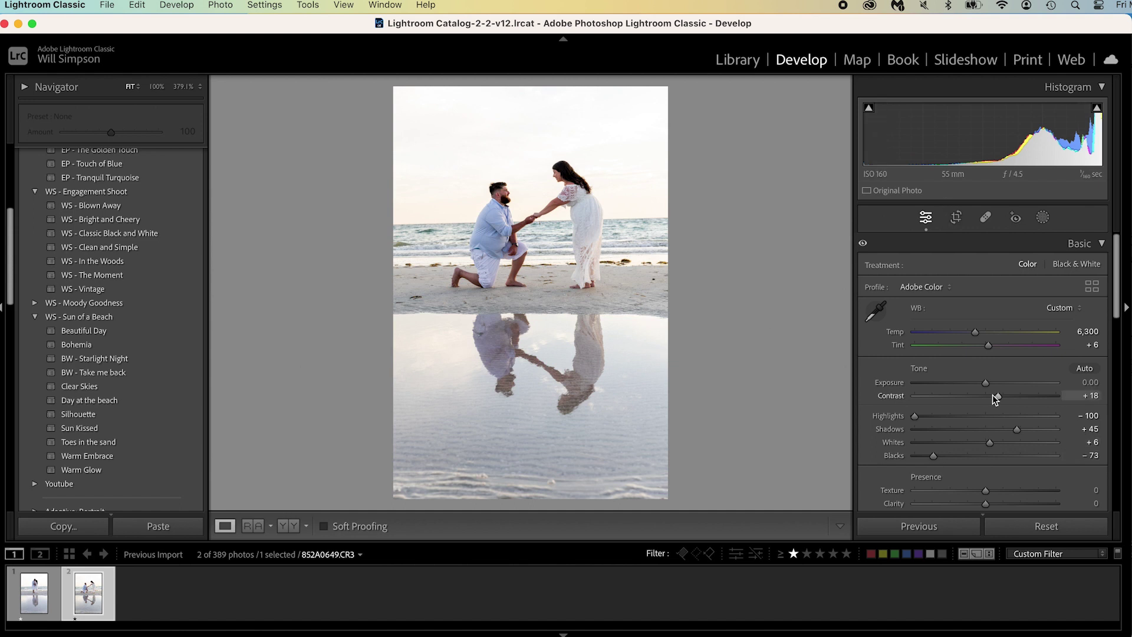
- Set Clarity to −15 and Dehaze to +6, and lower the photo's overall Exposure to −1.55
scroll(992, 394, "down", 3)
left_click_drag(972, 438, 991, 451)
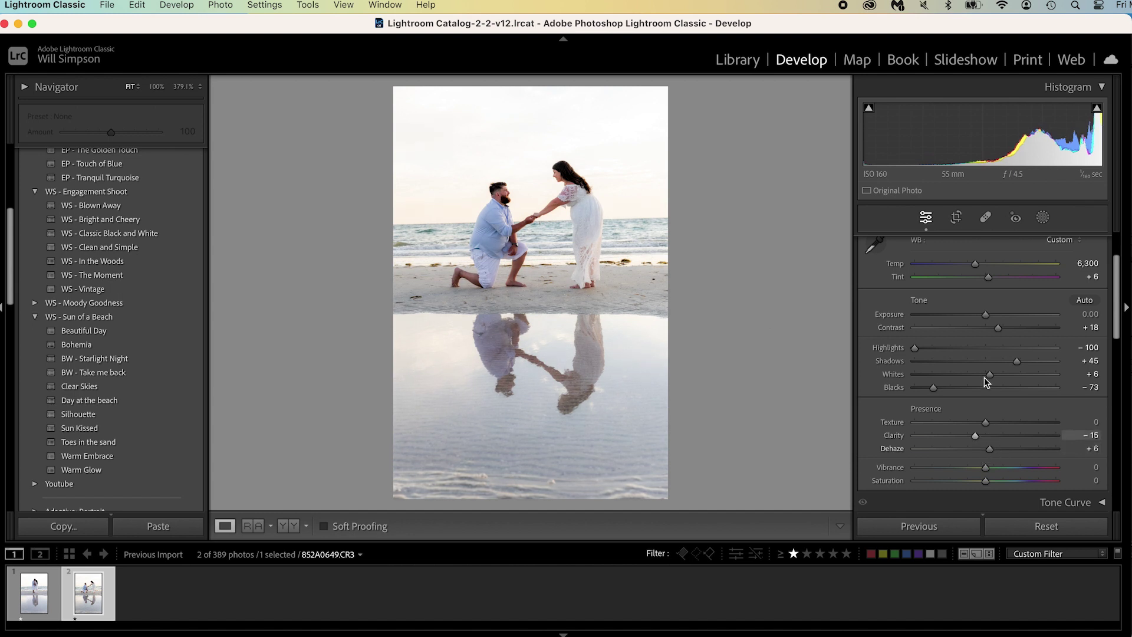
left_click_drag(984, 314, 955, 318)
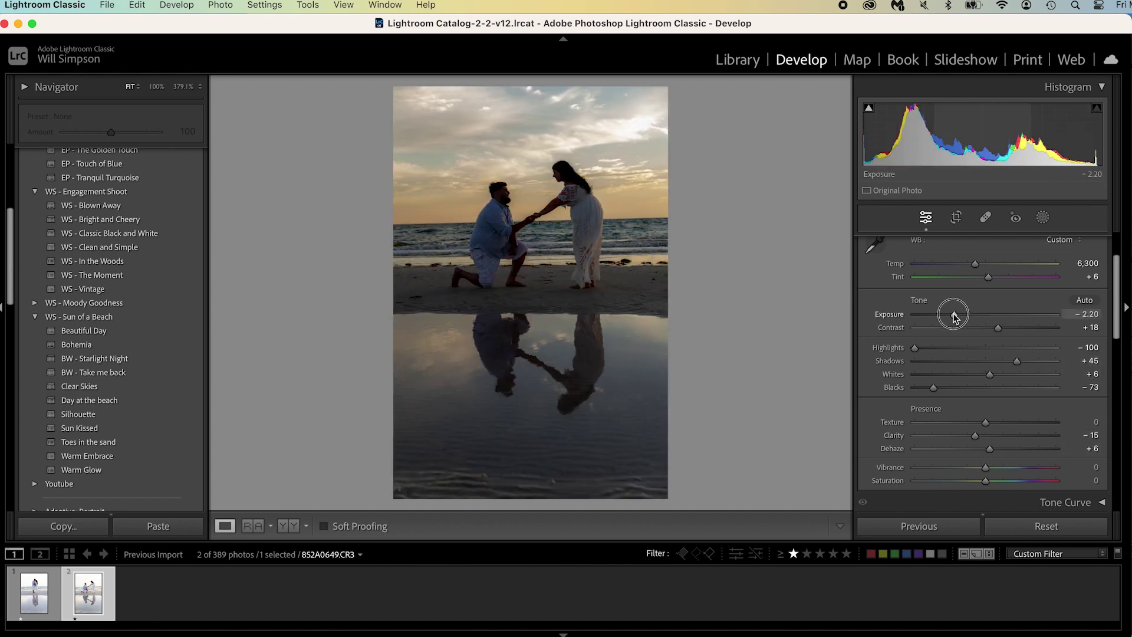
left_click_drag(954, 315, 967, 319)
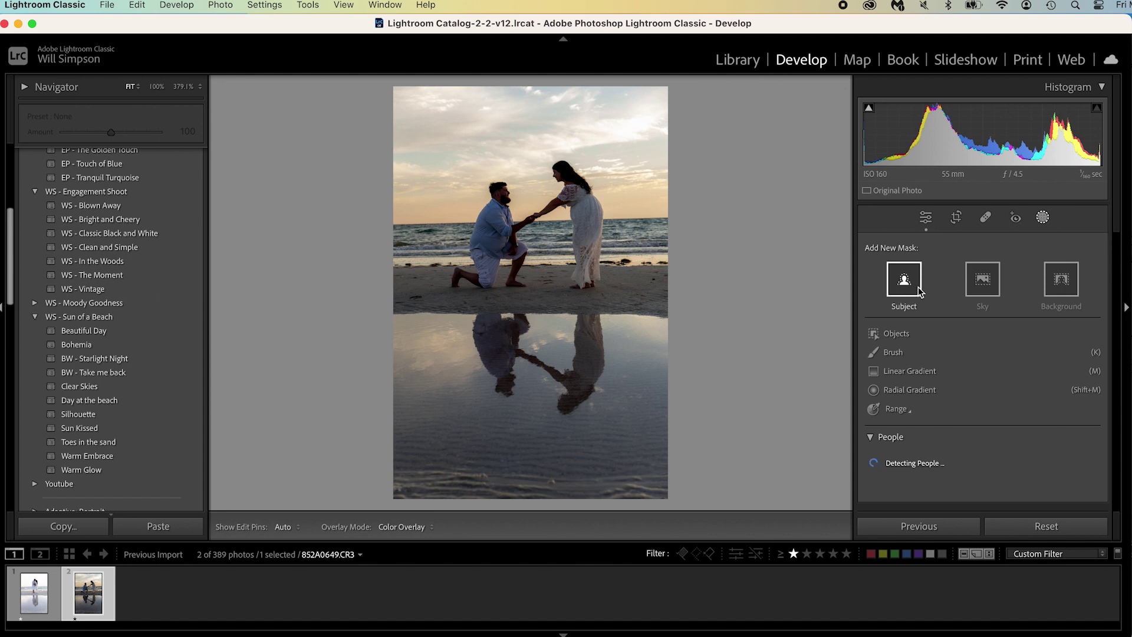
- Add a Subject mask for the couple and set its Exposure to 0.94
left_click(919, 287)
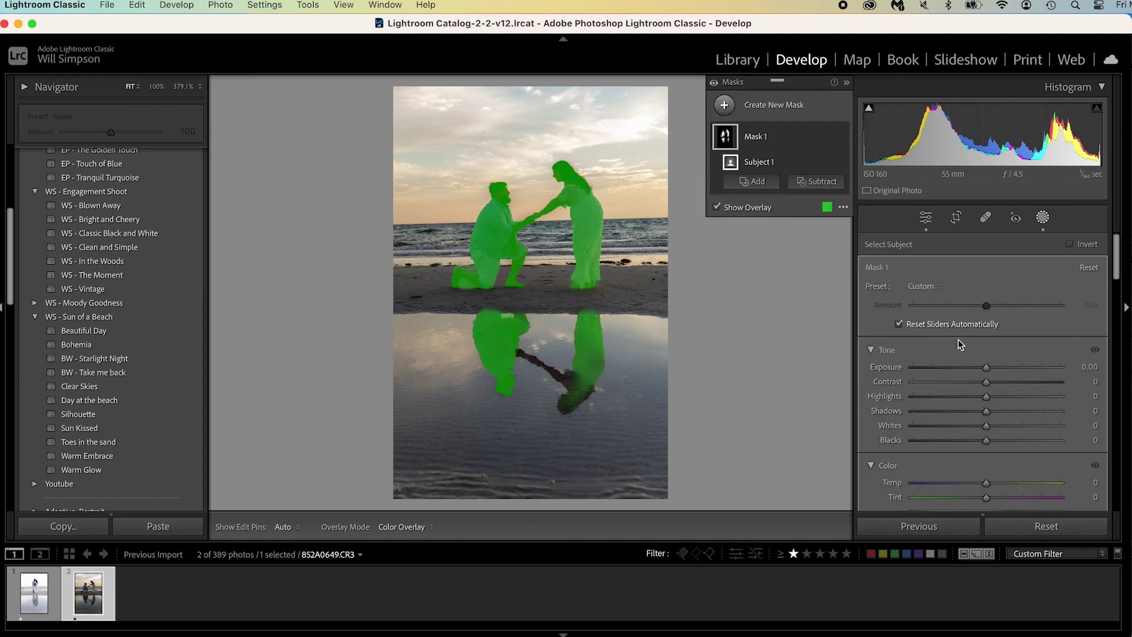
left_click_drag(990, 364, 1007, 371)
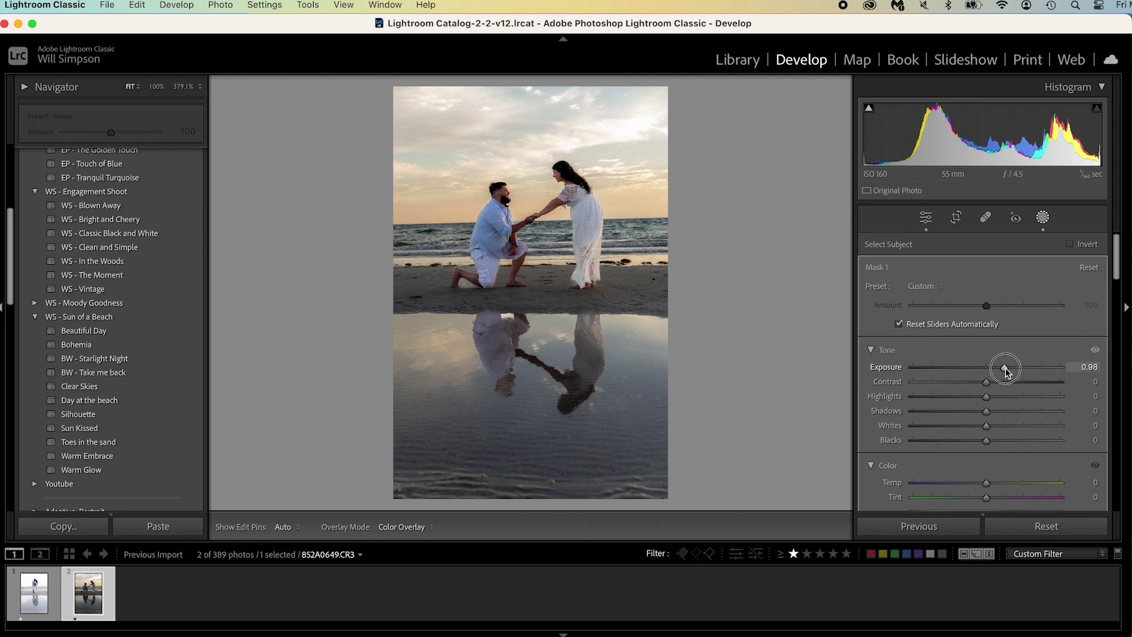
left_click_drag(1007, 371, 1005, 370)
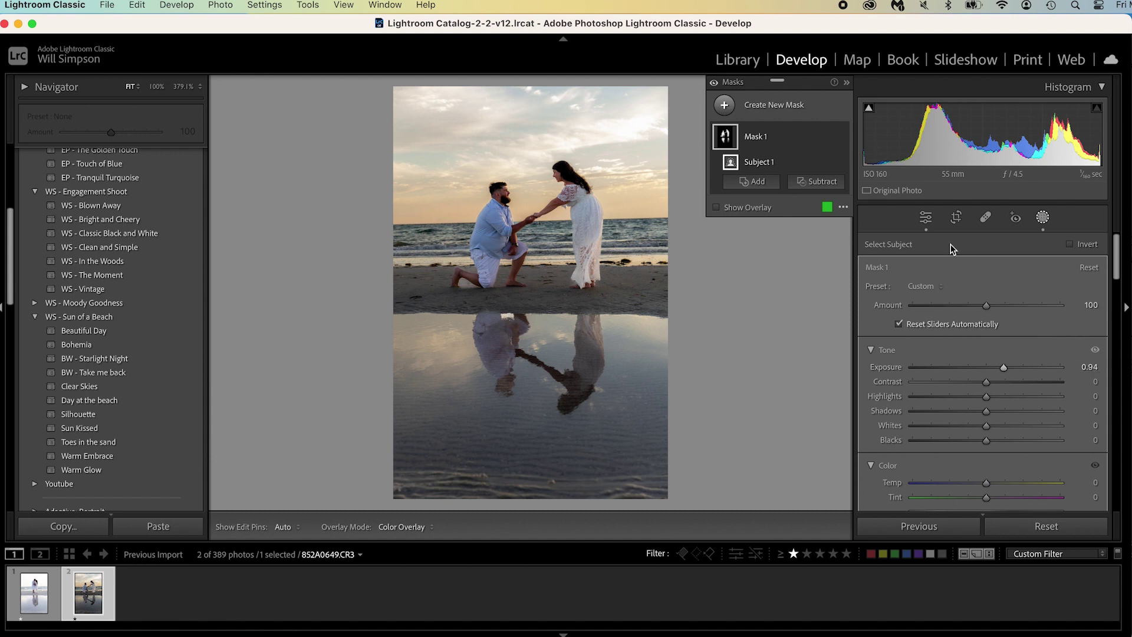
- Create a Background mask and subtract the sky from it
left_click(784, 118)
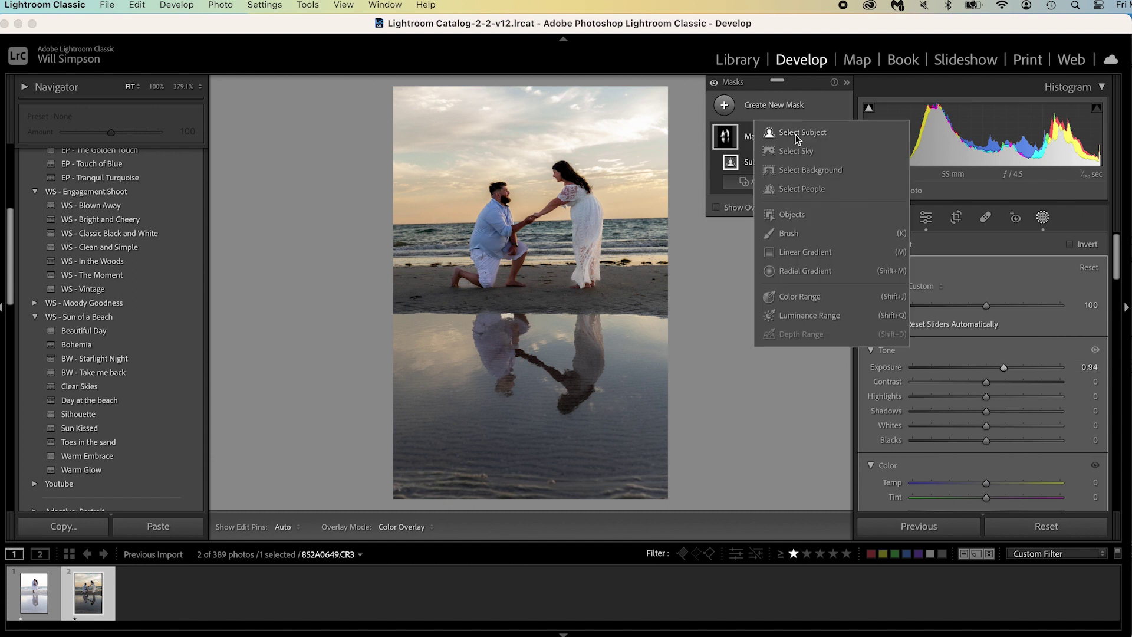
left_click(797, 169)
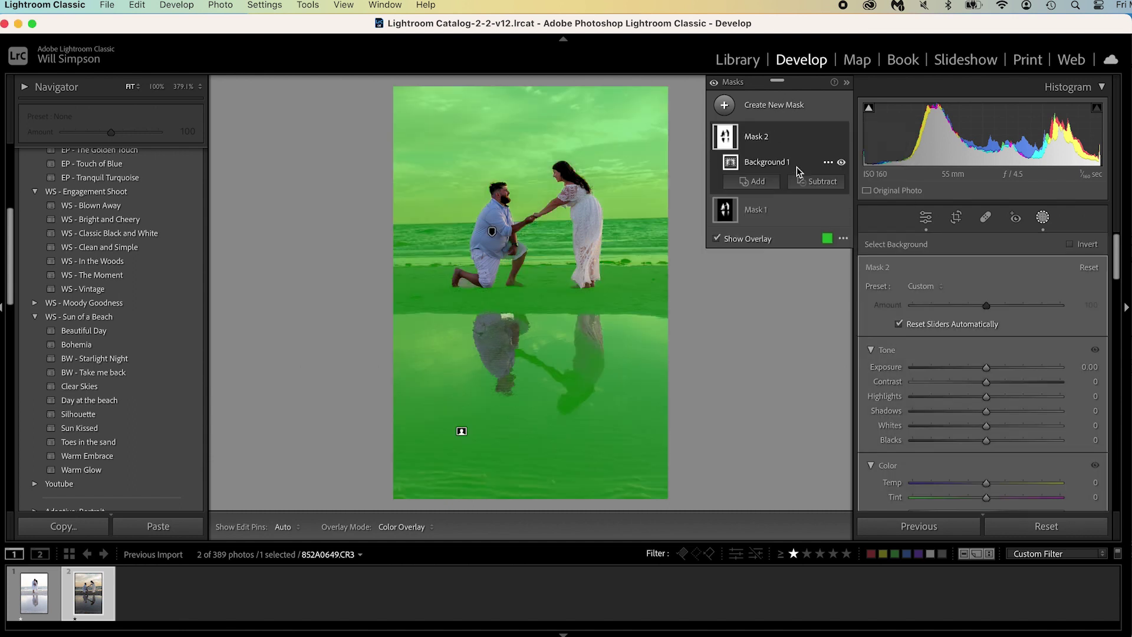
left_click(815, 181)
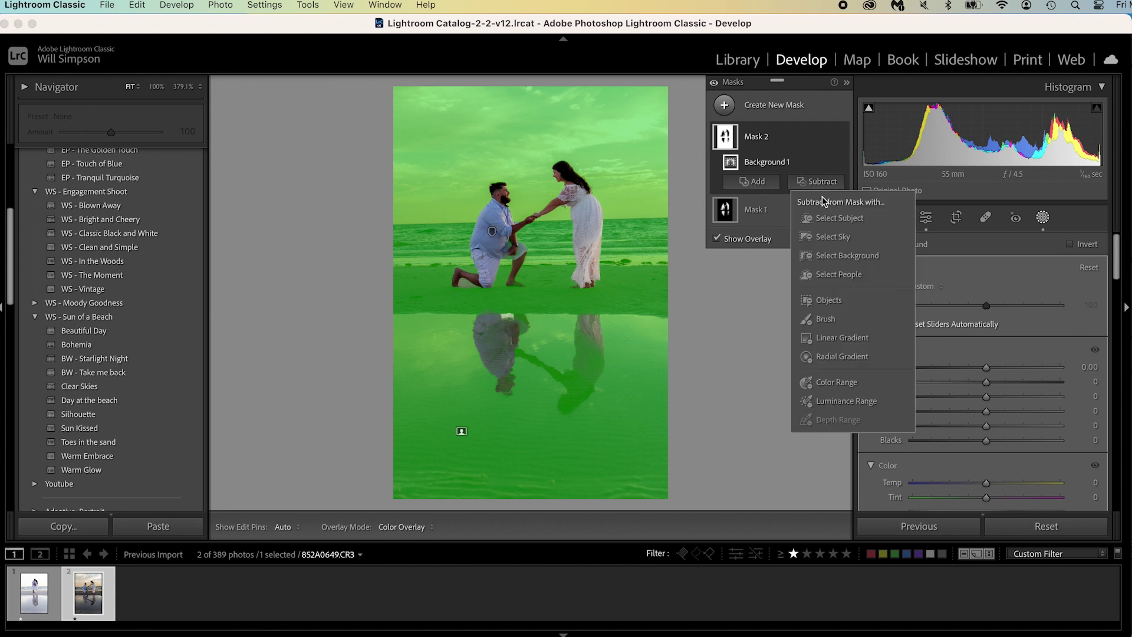
left_click(831, 236)
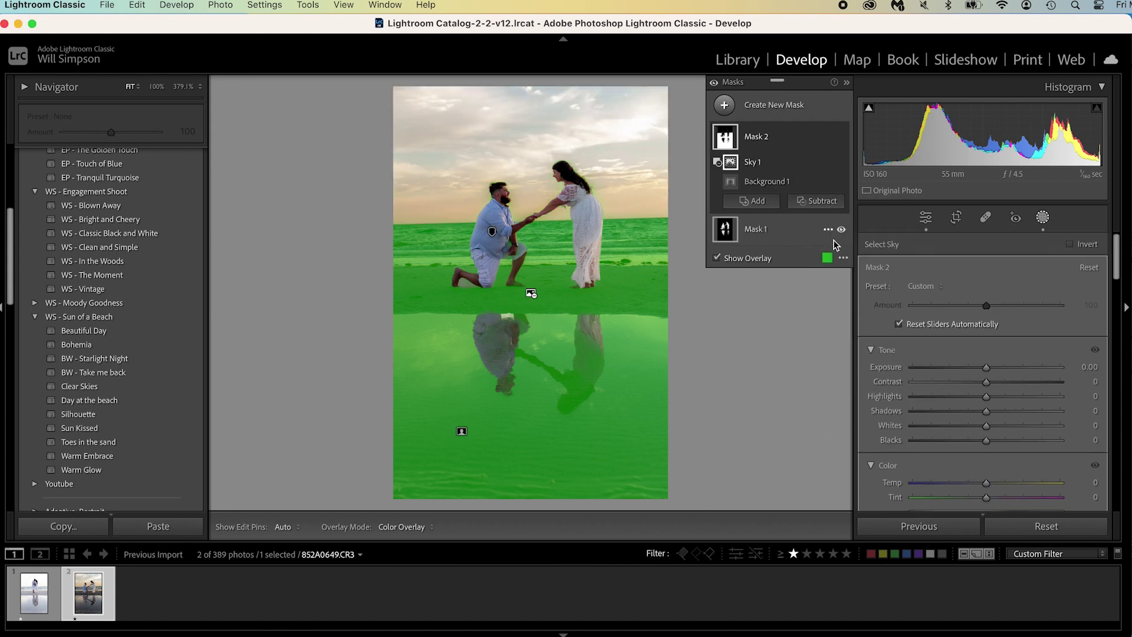
- Subtract the area just above the horizon beside the woman from the background mask with a size 6 auto-mask brush
left_click(817, 201)
left_click(825, 333)
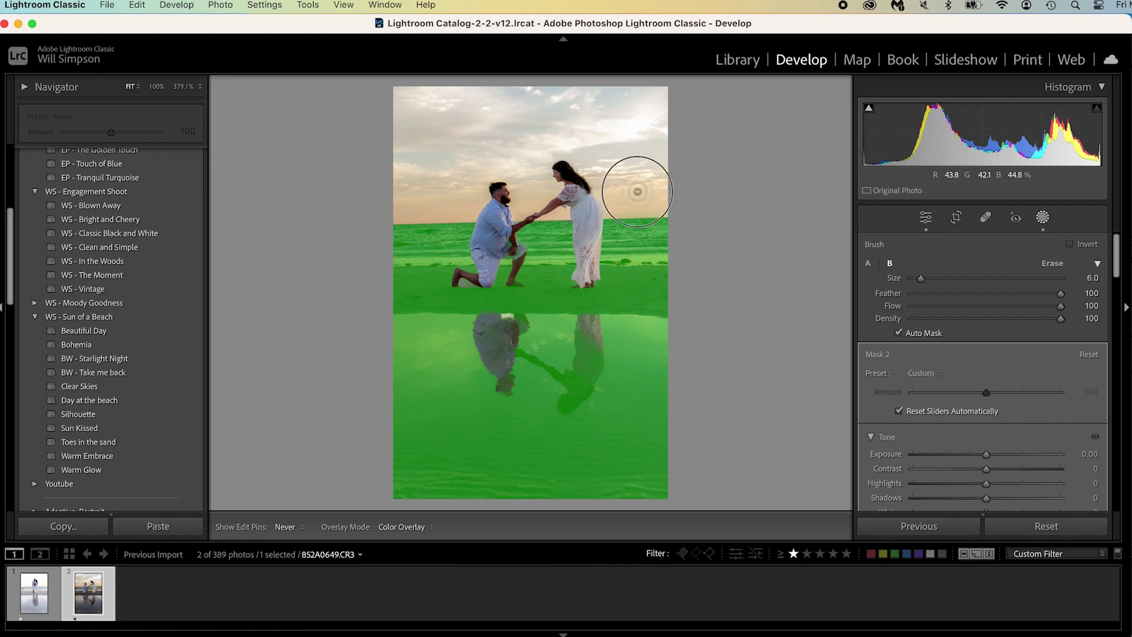
mouse_move(624, 212)
left_mouse_down()
mouse_move(707, 205)
mouse_move(412, 203)
mouse_move(637, 198)
left_mouse_up()
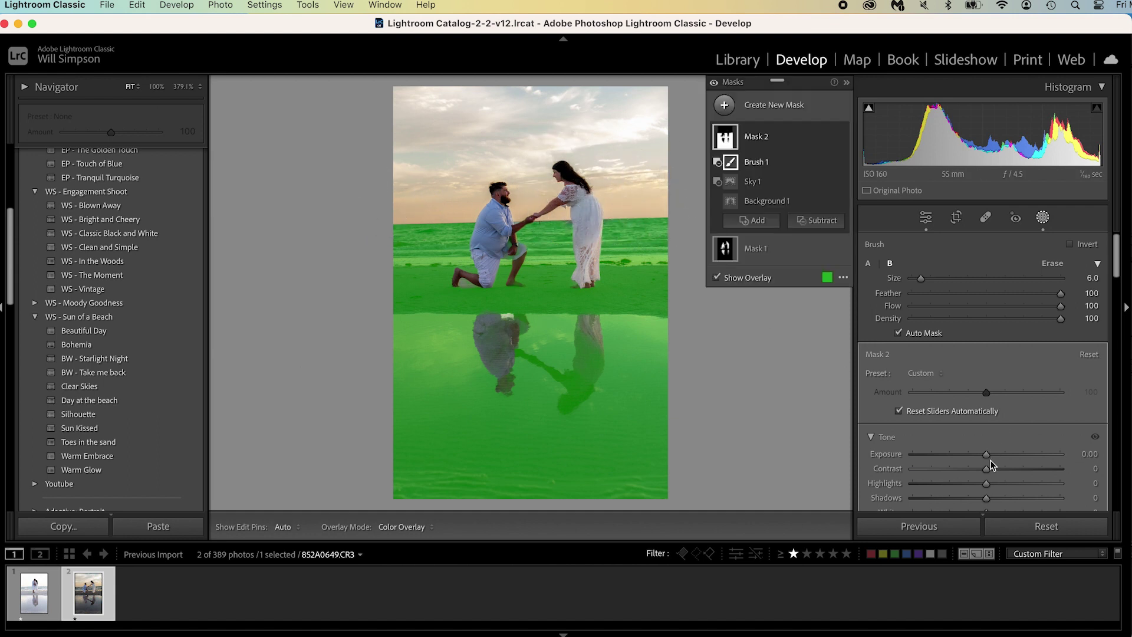
- Add a size 13 brush to the background mask and paint over the couple's reflections in the water
left_click(754, 220)
left_click(745, 357)
key("h")
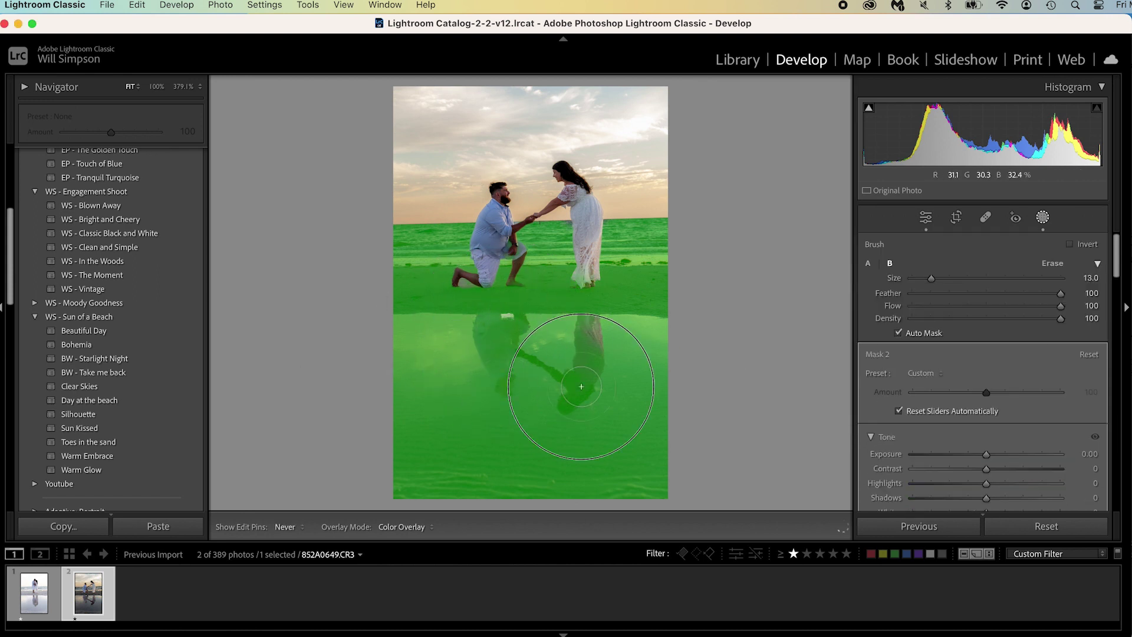
key("h")
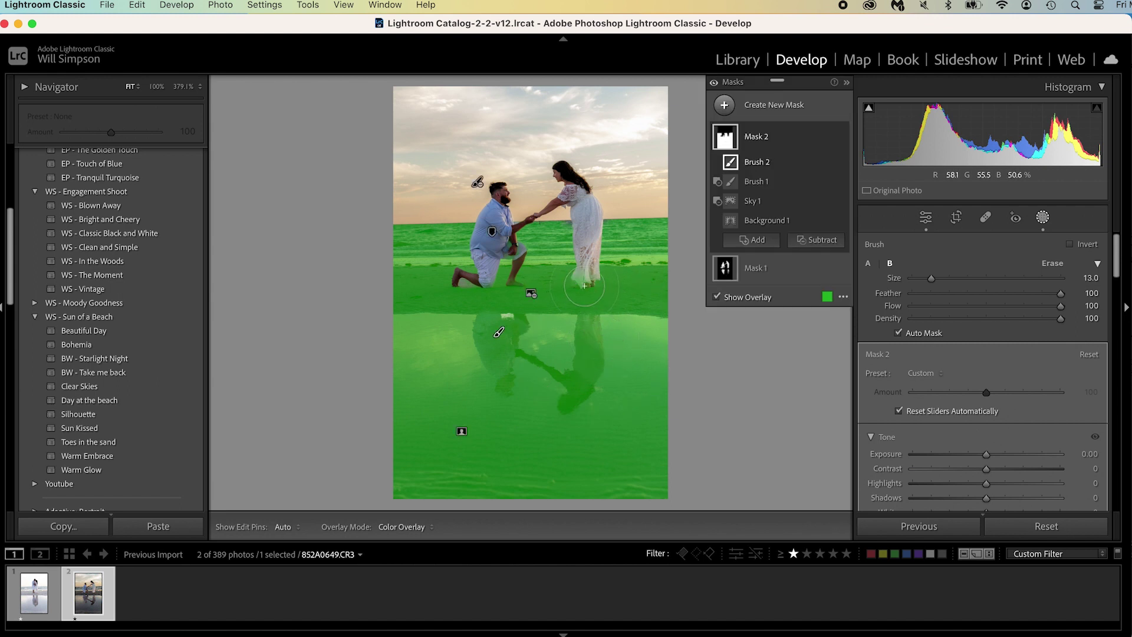
- Refine the background mask on the sand and water around the couple's legs and feet with a size 6 brush
key("super+equal")
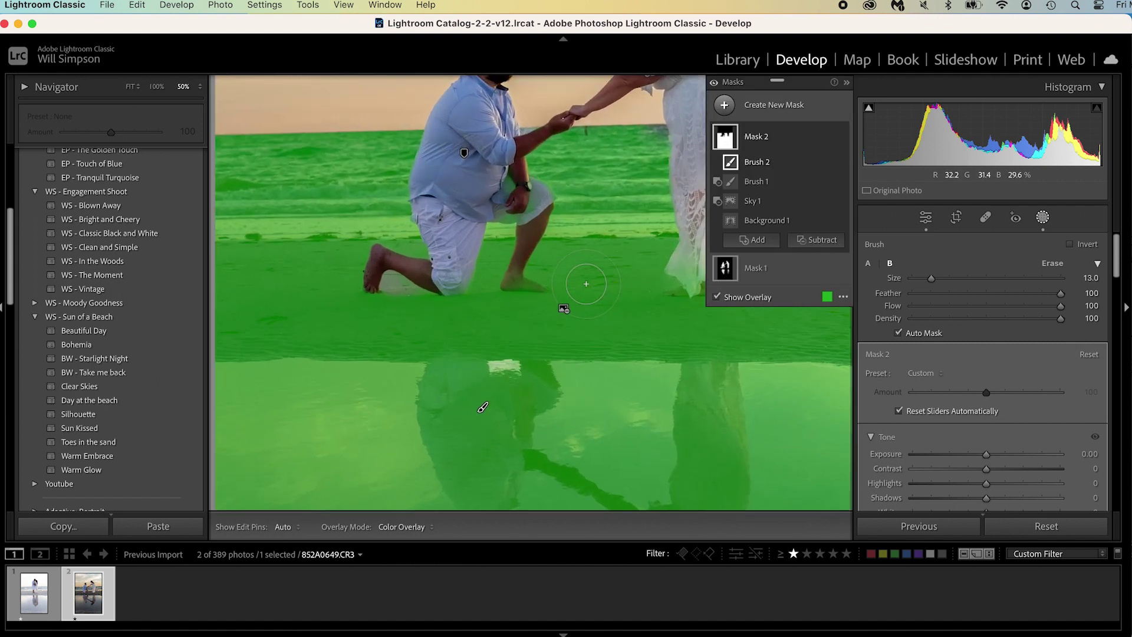
mouse_move(394, 301)
left_mouse_down()
mouse_move(395, 289)
mouse_move(407, 294)
left_mouse_up()
left_click_drag(624, 315, 408, 357)
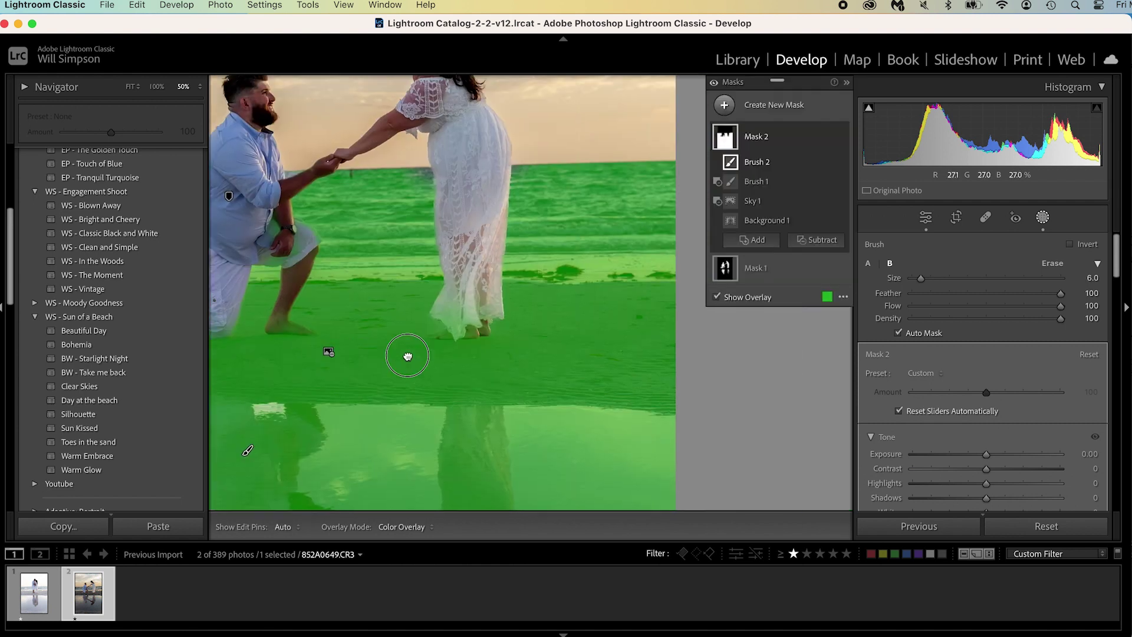
left_click_drag(306, 303, 389, 329)
mouse_move(538, 337)
left_mouse_down()
mouse_move(551, 350)
mouse_move(531, 316)
mouse_move(539, 306)
mouse_move(563, 324)
mouse_move(563, 345)
mouse_move(576, 334)
mouse_move(548, 356)
left_mouse_up()
left_click_drag(534, 273, 568, 307)
key("alt")
left_click_drag(394, 226, 398, 249)
mouse_move(558, 238)
left_mouse_down()
mouse_move(556, 271)
mouse_move(570, 212)
left_mouse_up()
- Subtract the kneeling man's hand, knee and front foot from the background mask using a smaller auto-mask brush
left_click(806, 245)
left_click(806, 245)
mouse_move(438, 309)
left_mouse_down()
mouse_move(416, 296)
mouse_move(434, 306)
left_mouse_up()
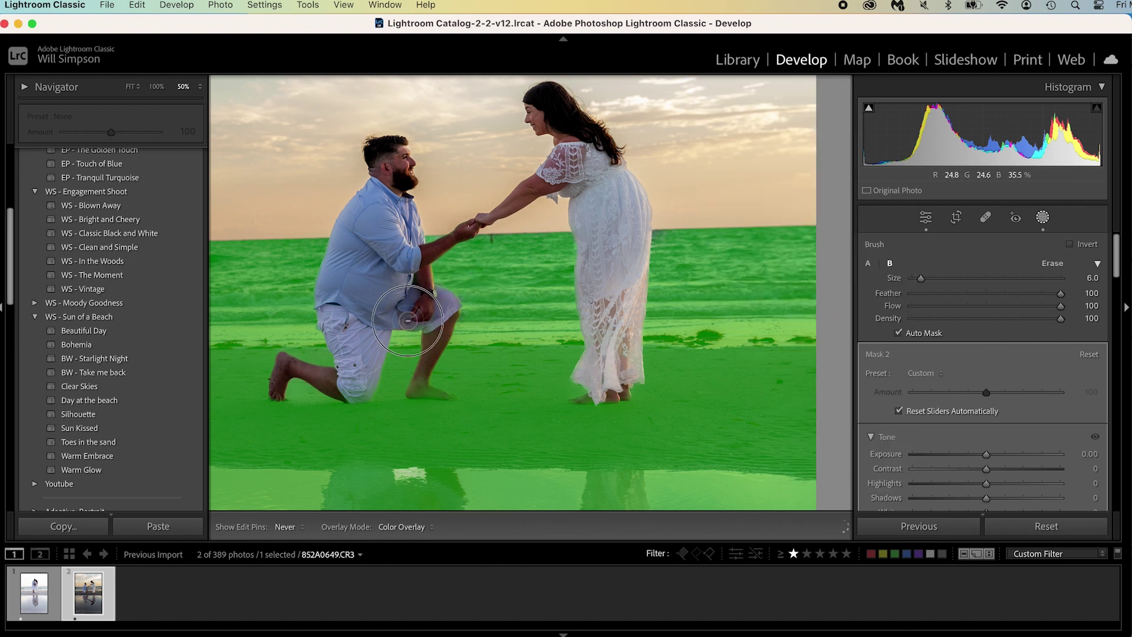
key("h")
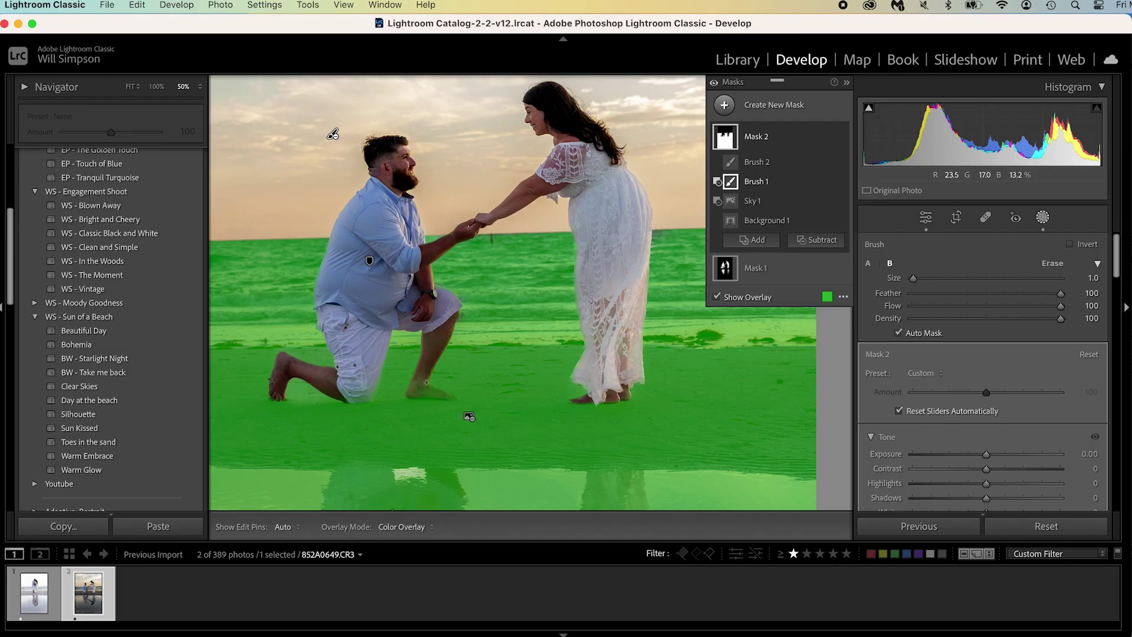
key("bracketright")
key("bracketright")
mouse_move(425, 381)
left_mouse_down()
mouse_move(449, 398)
mouse_move(439, 393)
left_mouse_up()
key("h")
- Paint the remaining sea and beach gaps around the woman and reflections into the background mask, enlarging the brush to size 9
left_click_drag(508, 293, 349, 344)
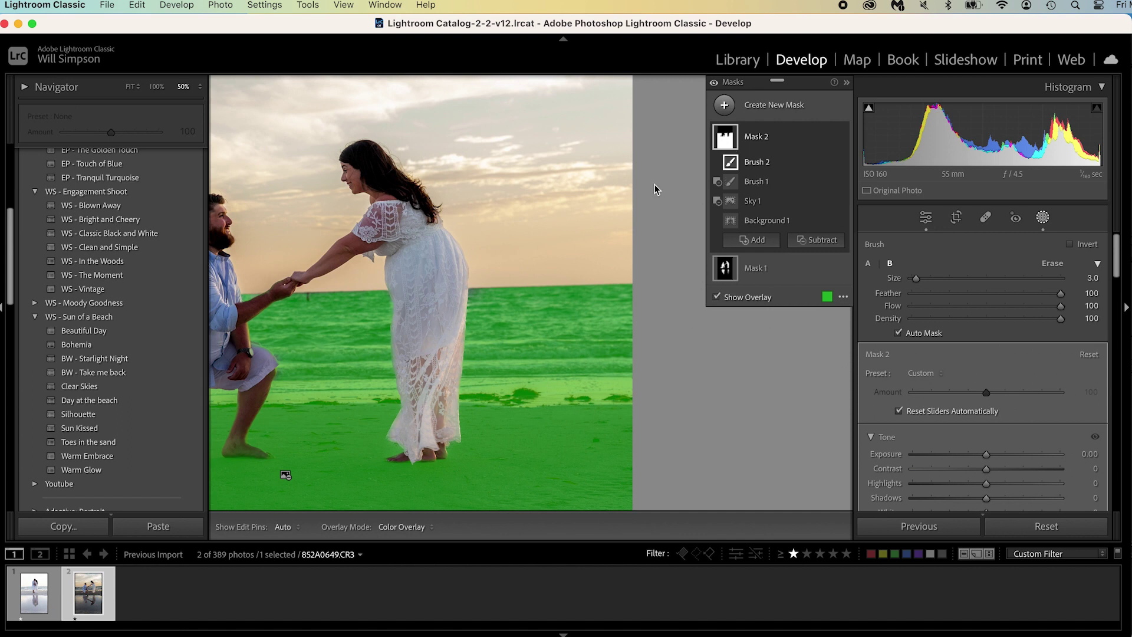
key("h")
left_click_drag(474, 293, 528, 294)
key("bracketright")
key("bracketright")
key("bracketright")
key("bracketright")
key("bracketright")
key("bracketright")
left_click_drag(515, 366, 549, 386)
mouse_move(401, 495)
left_mouse_down()
mouse_move(505, 283)
mouse_move(761, 248)
left_mouse_up()
left_click_drag(610, 271, 621, 271)
mouse_move(535, 206)
left_mouse_down()
mouse_move(493, 412)
mouse_move(342, 433)
left_mouse_up()
key("super+minus")
key("super+minus")
key("super+minus")
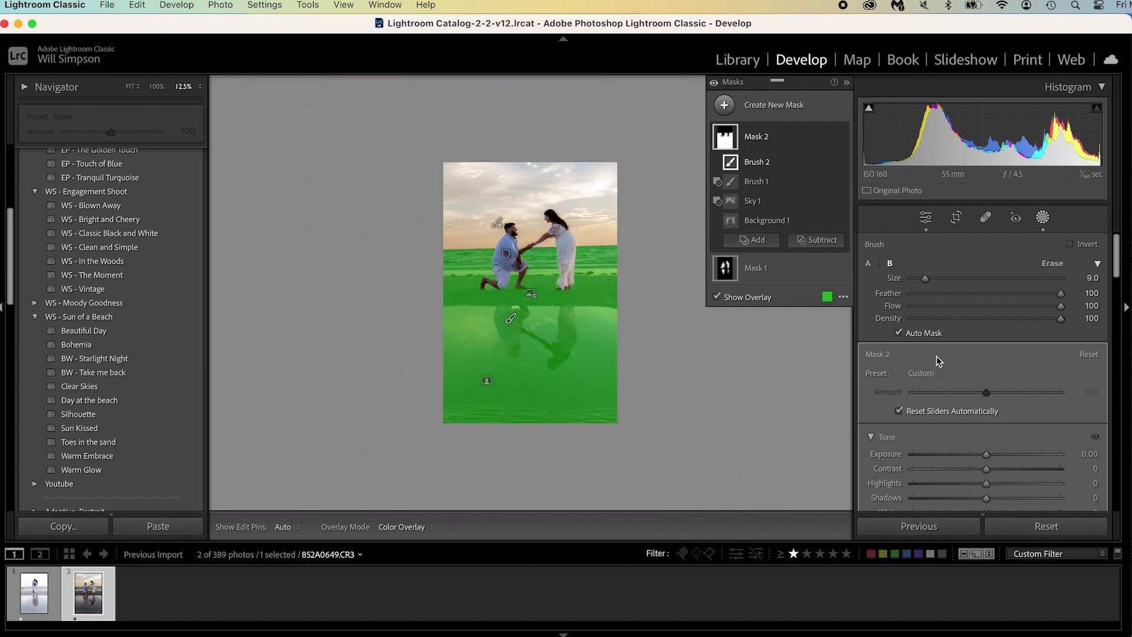
- Set the background mask's Exposure to 0.98, then close masking and fit the whole photo in view
left_click_drag(981, 452, 1007, 455)
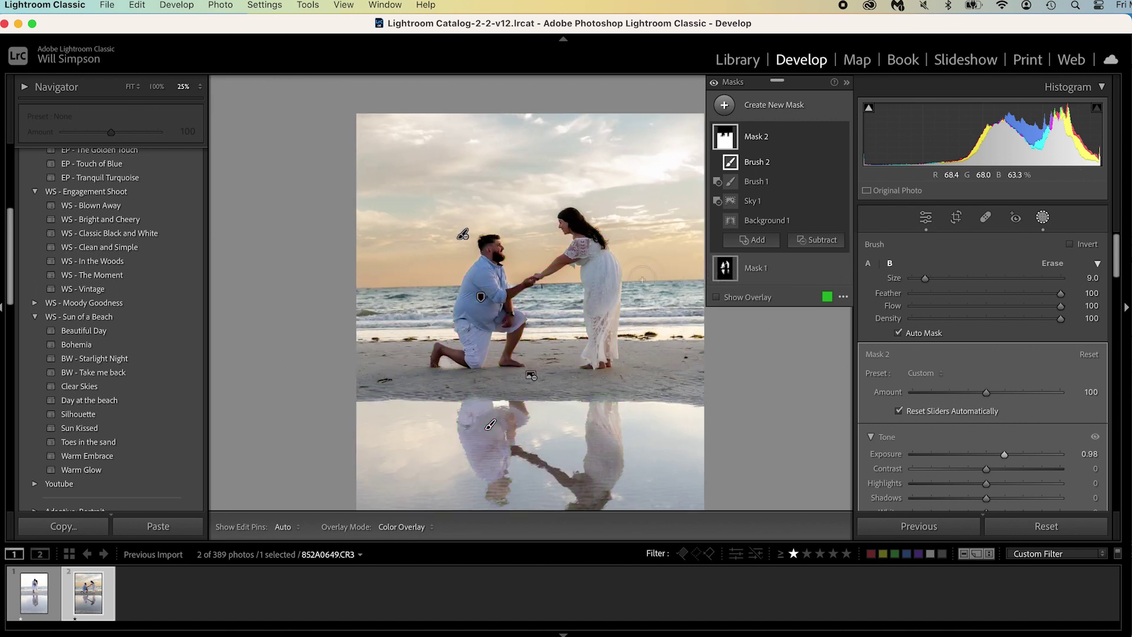
key("Escape")
left_click(577, 311)
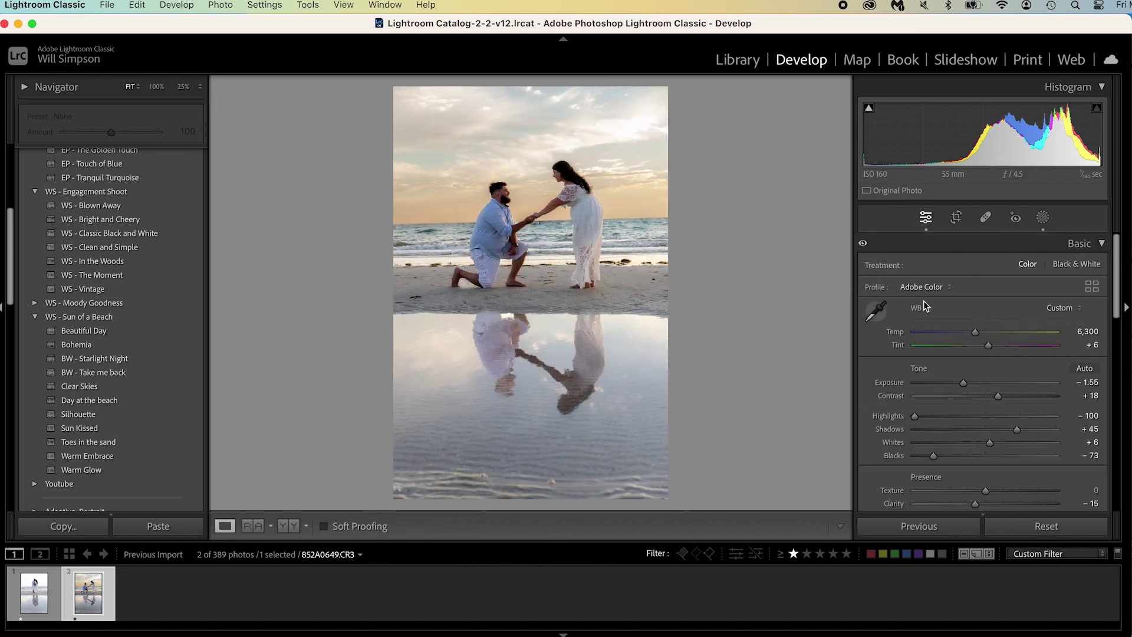
- Subtract the couple's water reflections from the Subject mask (Mask 1) with an auto-mask brush
left_click(1042, 221)
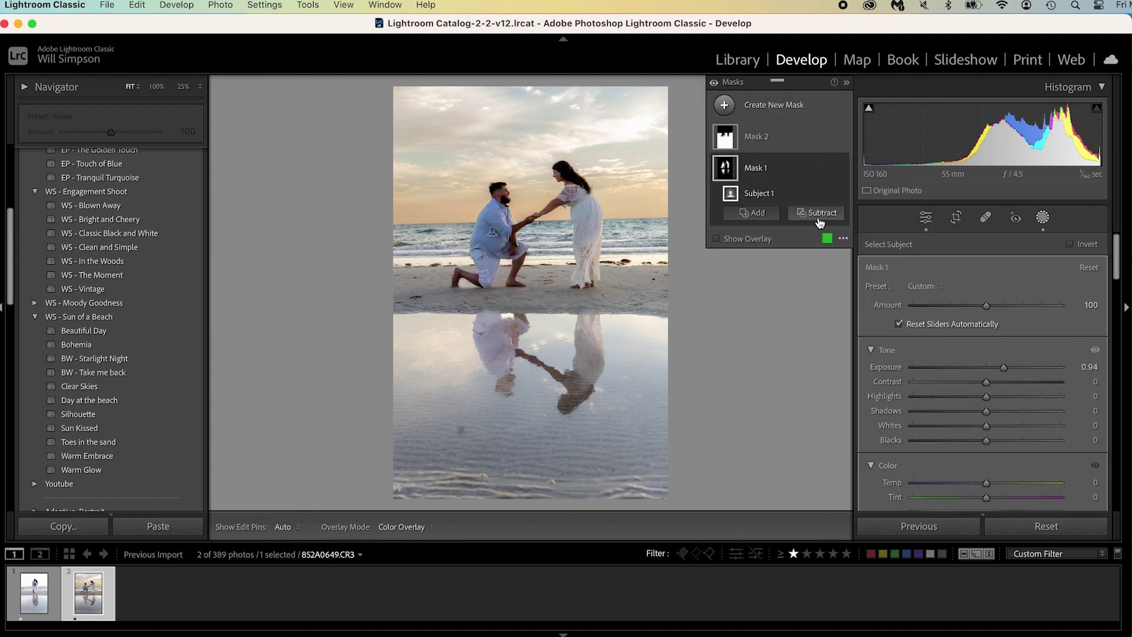
left_click(819, 222)
left_click(824, 353)
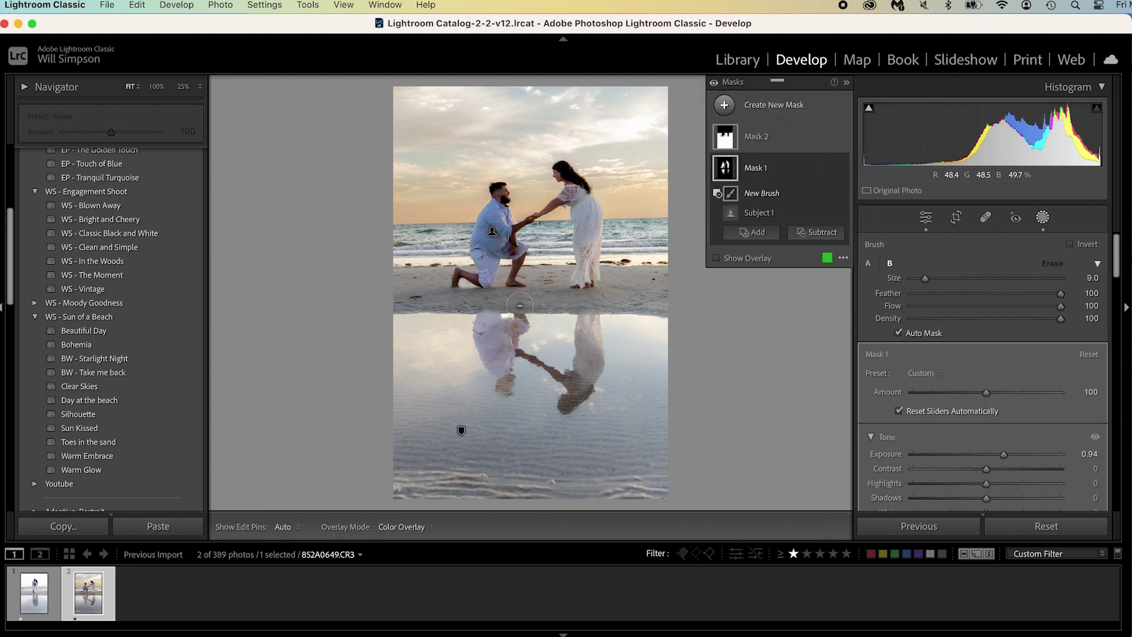
mouse_move(502, 344)
left_mouse_down()
mouse_move(450, 324)
mouse_move(518, 311)
mouse_move(594, 353)
mouse_move(537, 326)
mouse_move(489, 362)
mouse_move(613, 387)
mouse_move(661, 412)
mouse_move(549, 316)
left_mouse_up()
- Subtract the sand patch behind the kneeling man's rear leg from the Subject mask with a size 5 brush, then close masking
key("super+=")
key("super+=")
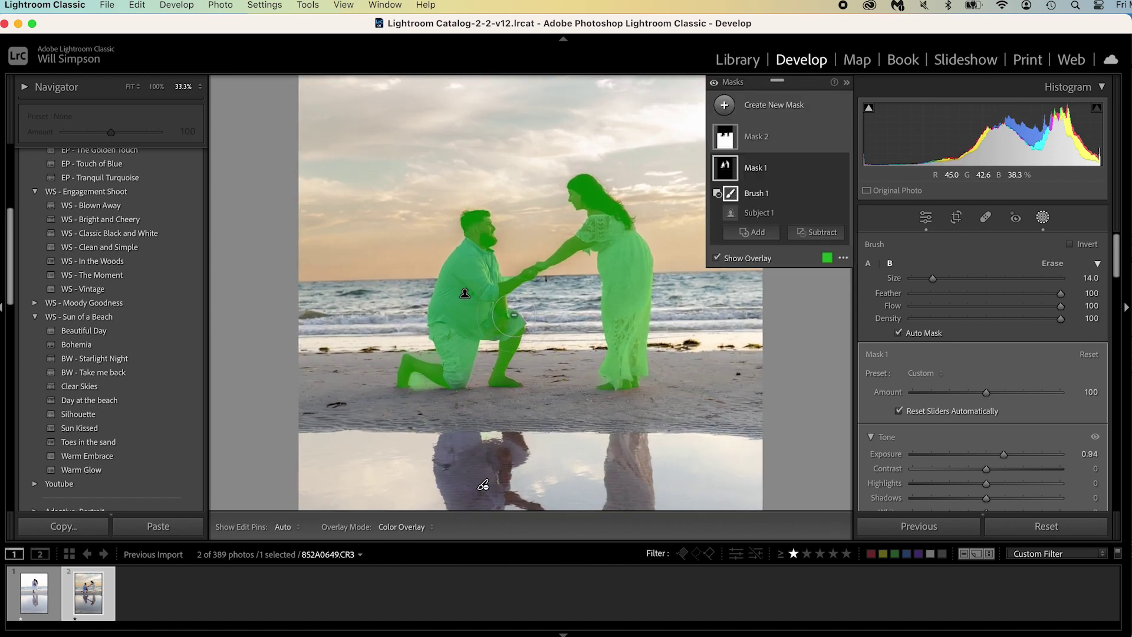
key("super+equal")
key("super+equal")
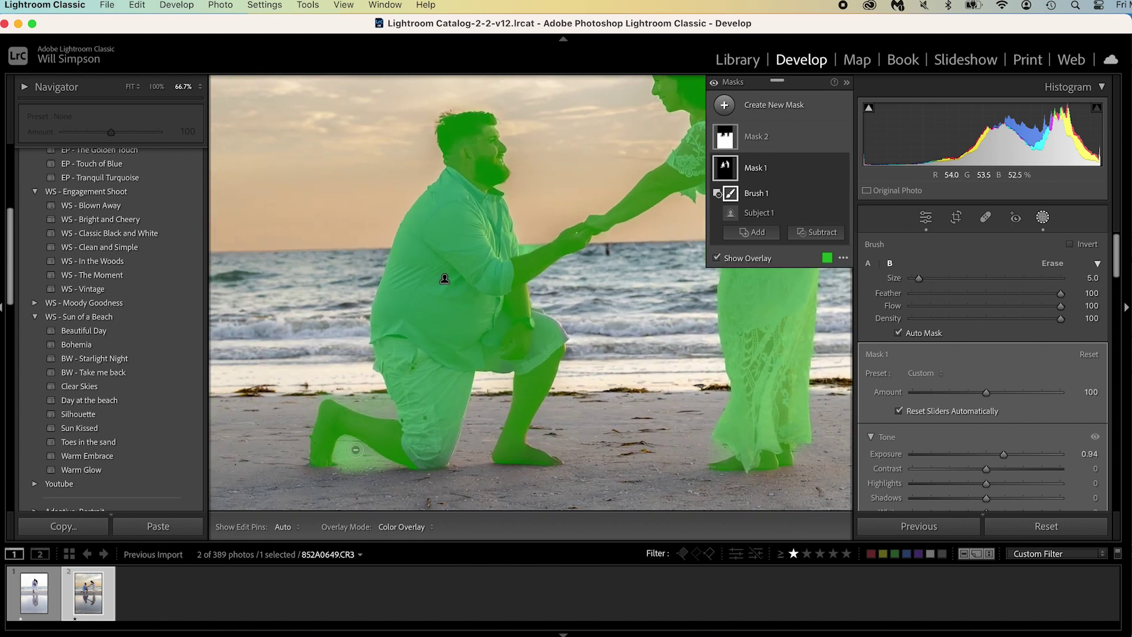
key("h")
mouse_move(348, 444)
left_mouse_down()
mouse_move(397, 466)
mouse_move(337, 457)
mouse_move(375, 469)
mouse_move(349, 446)
left_mouse_up()
mouse_move(341, 393)
left_mouse_down()
mouse_move(317, 392)
mouse_move(385, 412)
mouse_move(365, 388)
mouse_move(371, 397)
left_mouse_up()
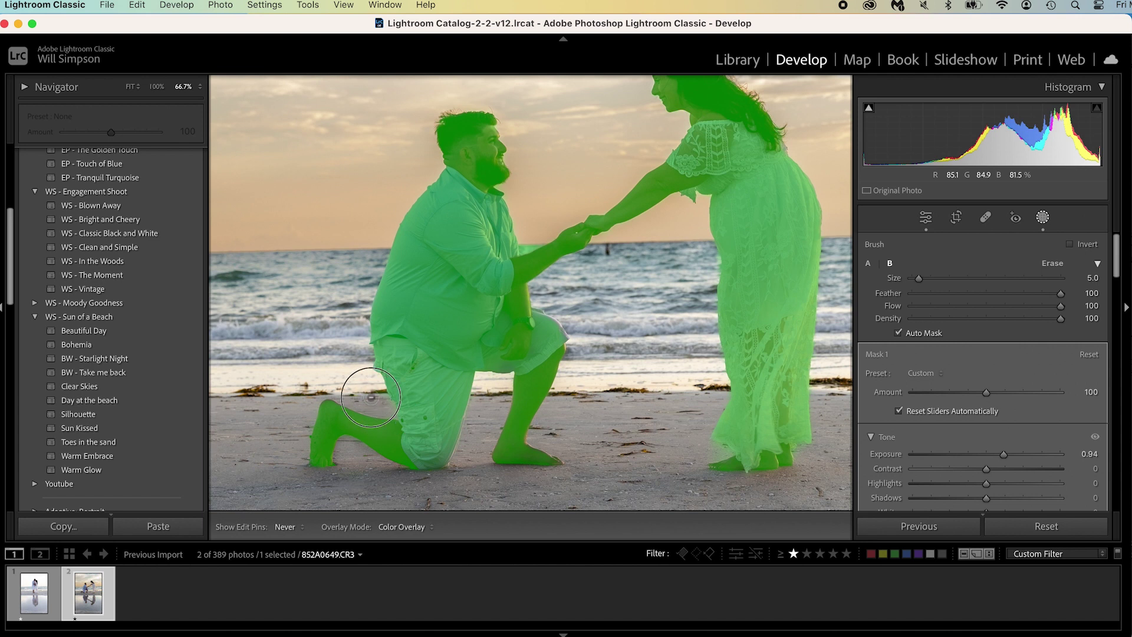
key("h")
key("h")
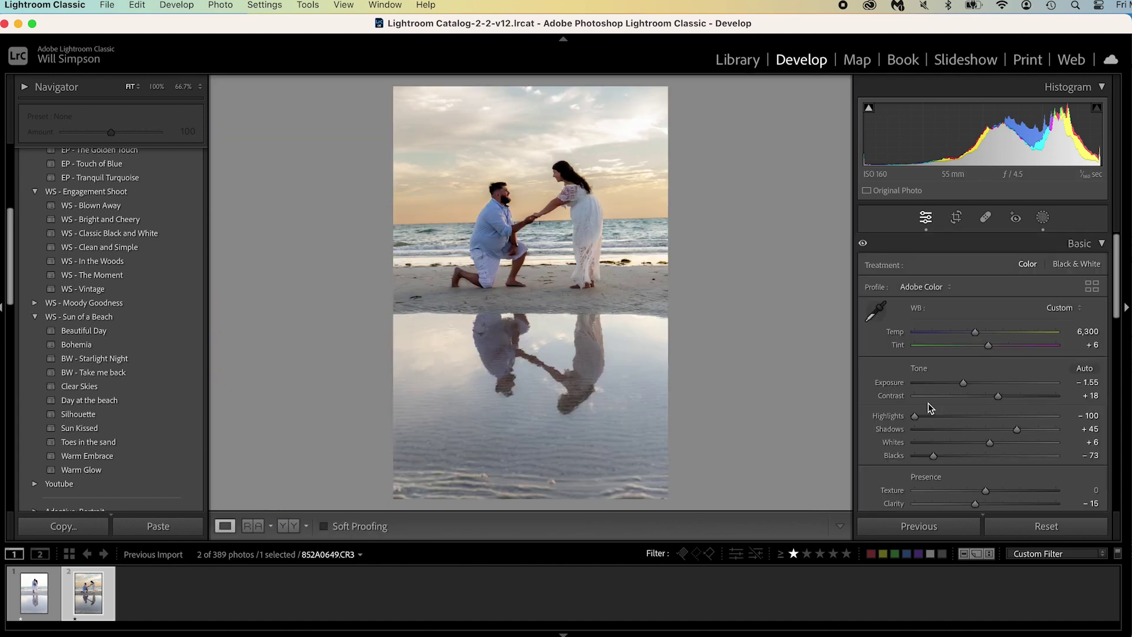
- Set the crop aspect to 4 x 5 / 8 x 10 and straighten the photo along the horizon to an angle of 1.48
key("r")
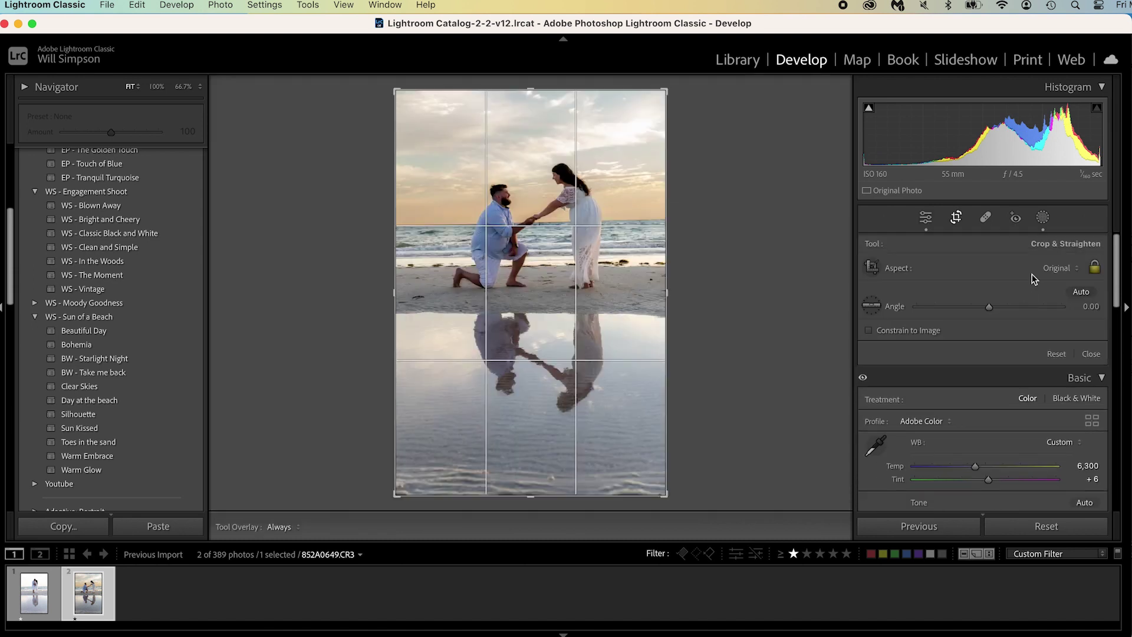
left_click(1051, 269)
left_click(1048, 322)
left_click_drag(752, 227, 756, 227)
left_click(871, 306)
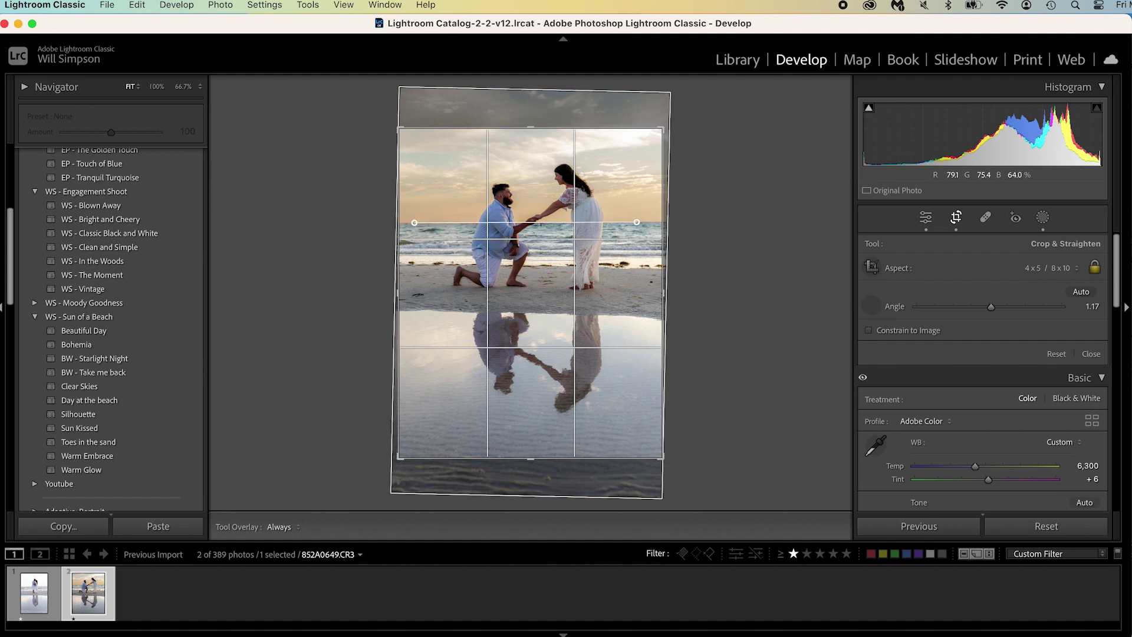
left_click_drag(641, 221, 641, 221)
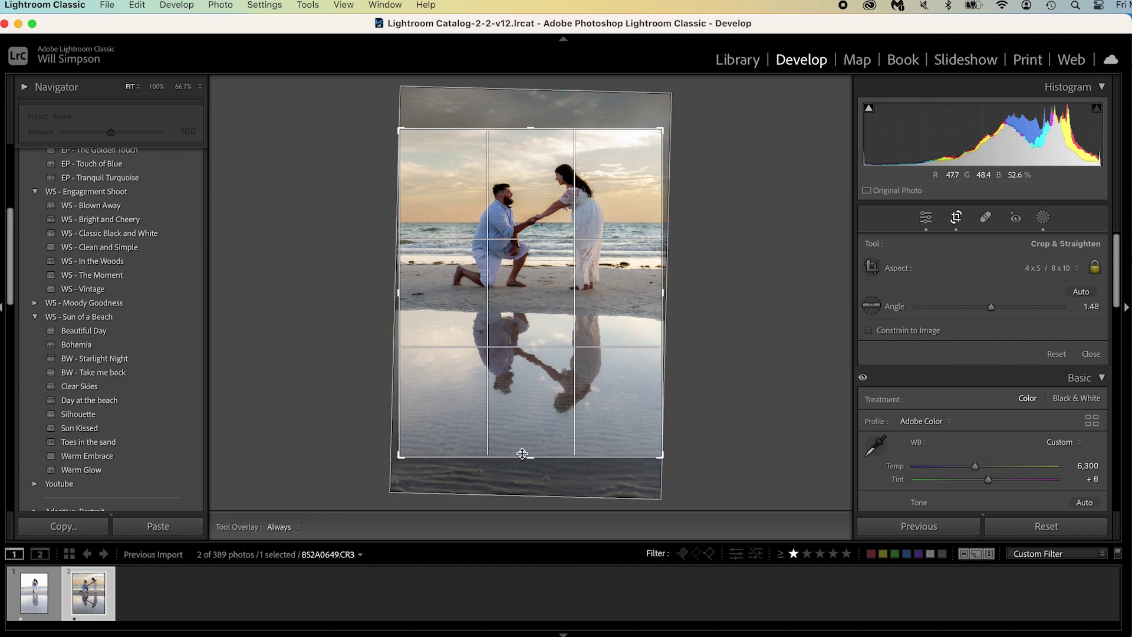
- Resize and reposition the 4 x 5 crop around the couple and their water reflections, then apply it
left_click_drag(529, 447, 529, 449)
left_click_drag(563, 357, 558, 354)
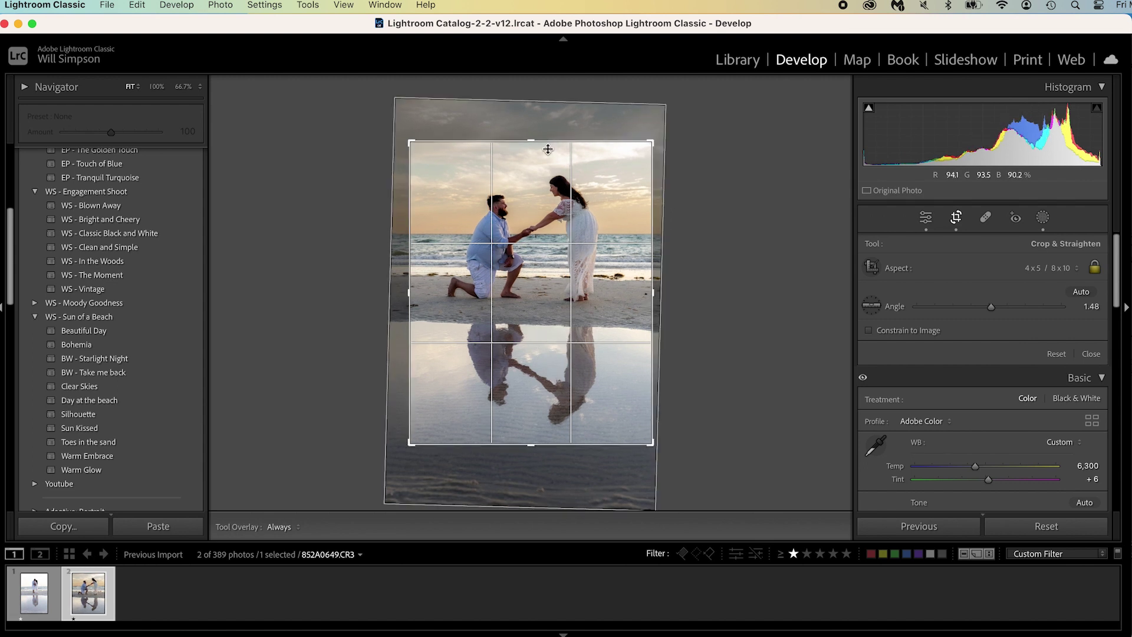
left_click_drag(548, 142, 547, 102)
left_click_drag(564, 273, 568, 273)
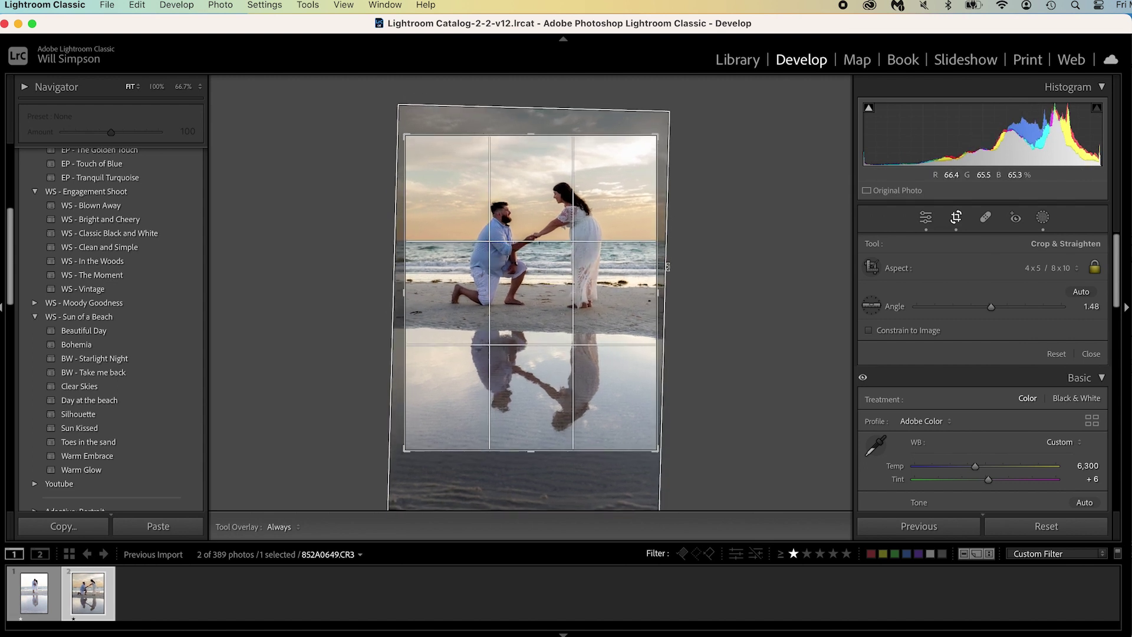
key("Return")
- Create a new Select Sky mask and subtract the subject from it with Select Subject
scroll(982, 398, "down", 10)
scroll(1008, 396, "up", 10)
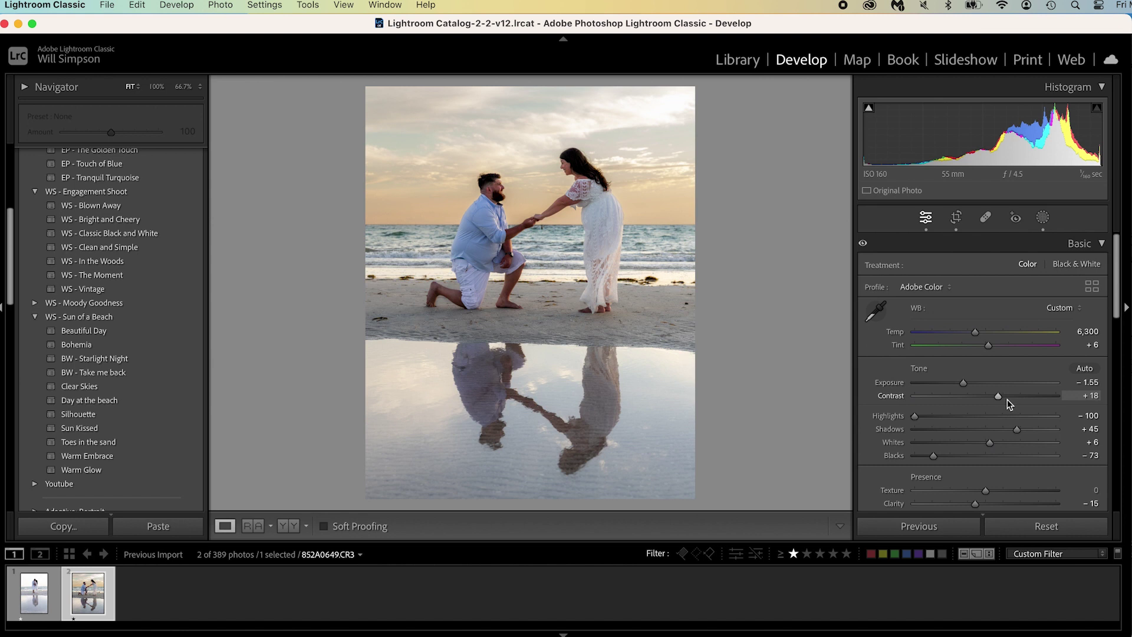
left_click(1043, 217)
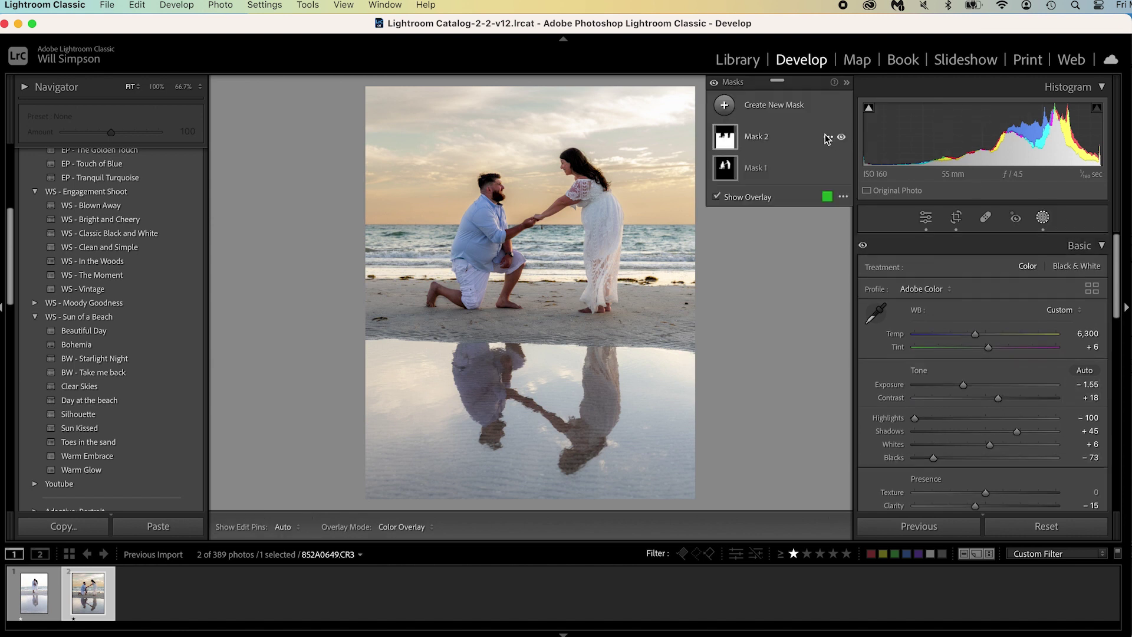
left_click(777, 106)
left_click(794, 151)
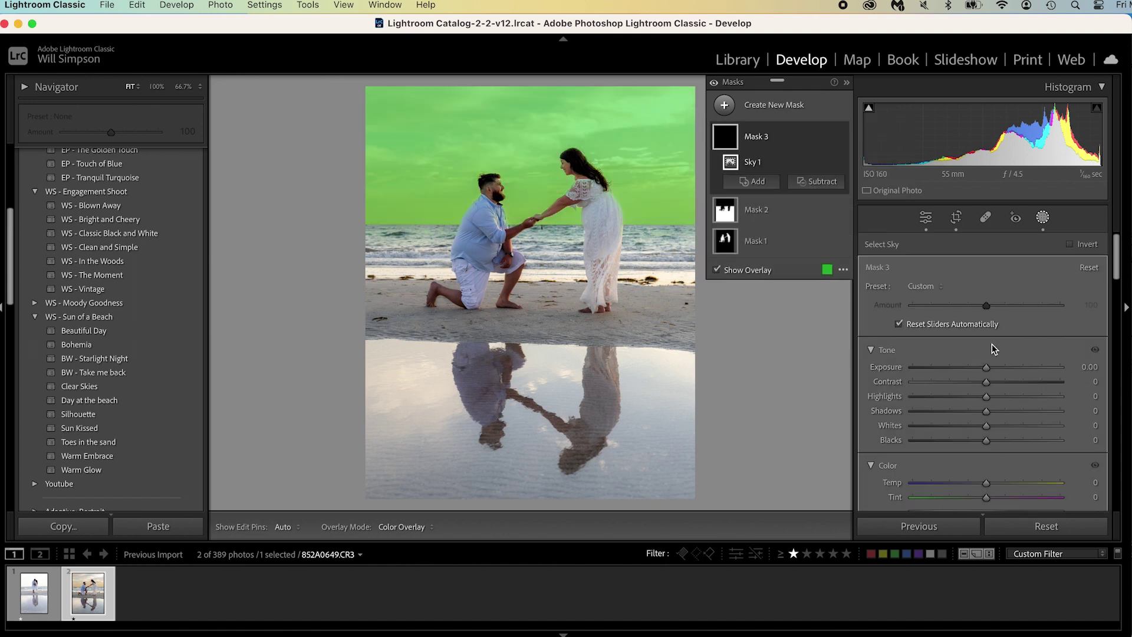
left_click(817, 181)
left_click(833, 218)
- Set the sky mask's Exposure to 0.21 and Tint to 4 with Temp at 0, then close masking
left_click_drag(986, 368, 993, 371)
left_click_drag(986, 484, 995, 491)
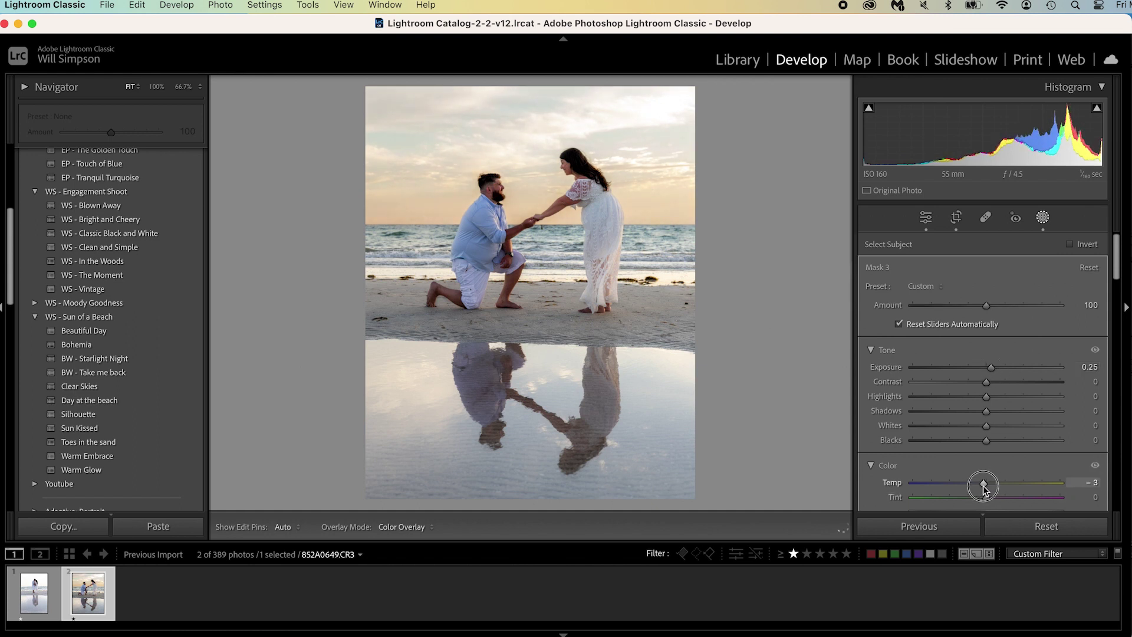
double_click(975, 484)
left_click_drag(975, 483, 991, 497)
left_click_drag(993, 372, 990, 370)
left_click(925, 216)
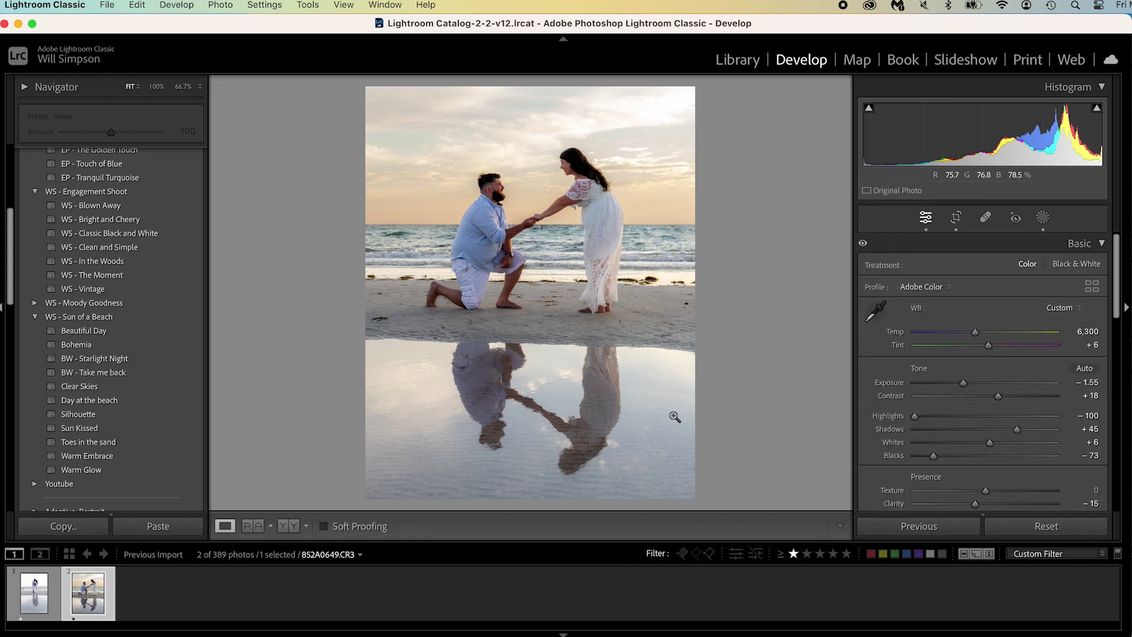
- Copy the edit settings, including crop and all three masks, and paste them onto photo 852A0647.CR3
key("super+shift+c")
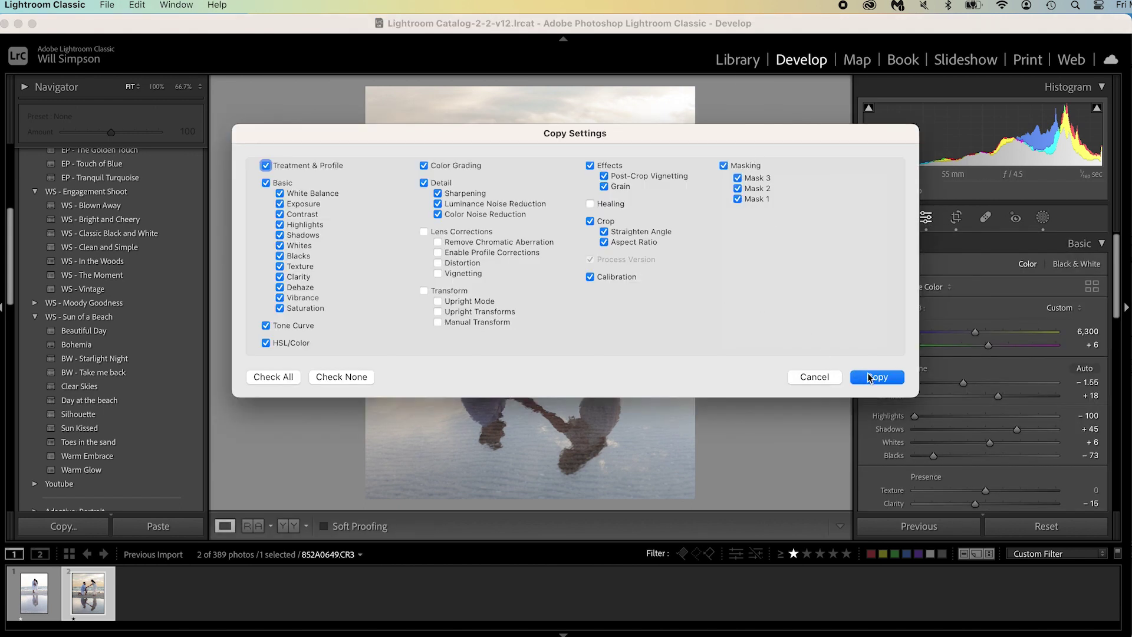
left_click(868, 378)
left_click(34, 593)
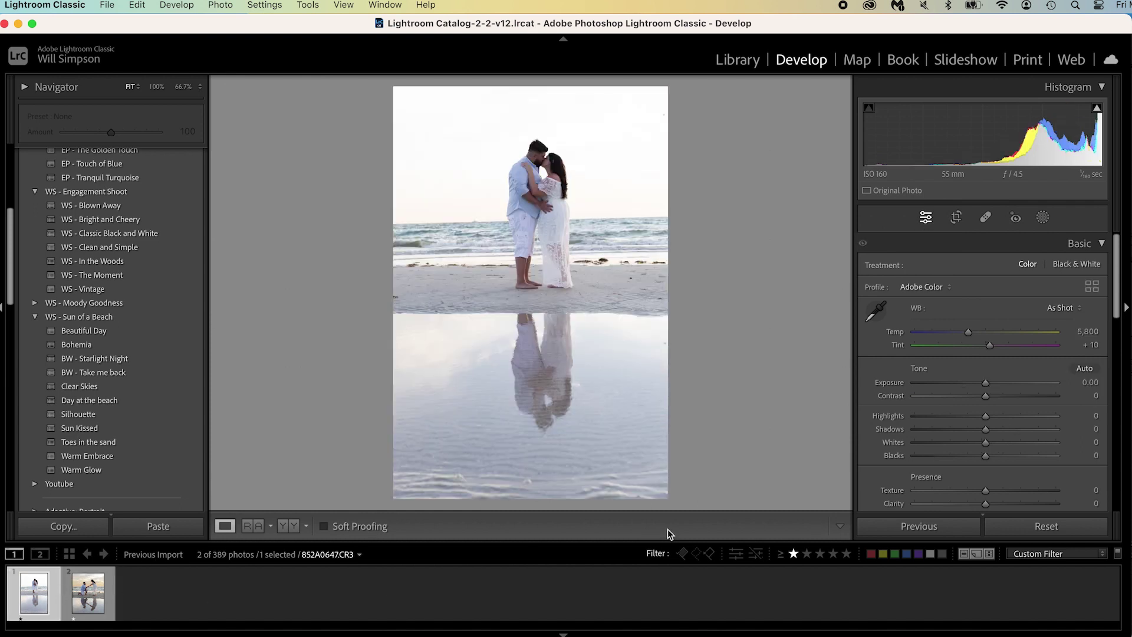
key("super+shift+v")
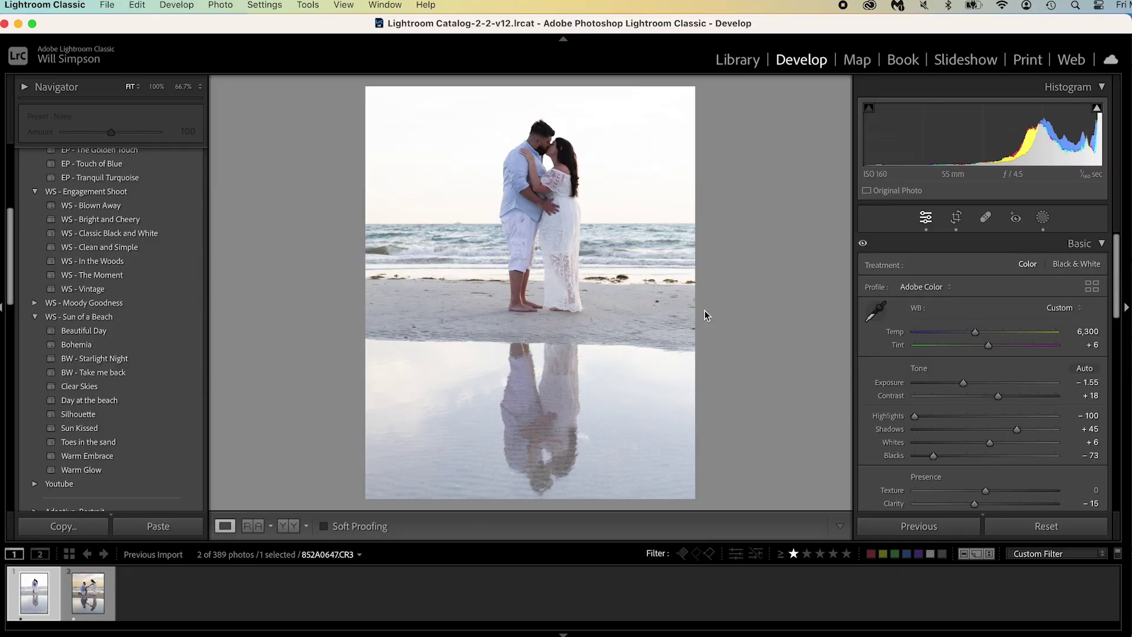
- Delete both pasted brush components from Mask 2 on photo 852A0647.CR3
left_click(1044, 219)
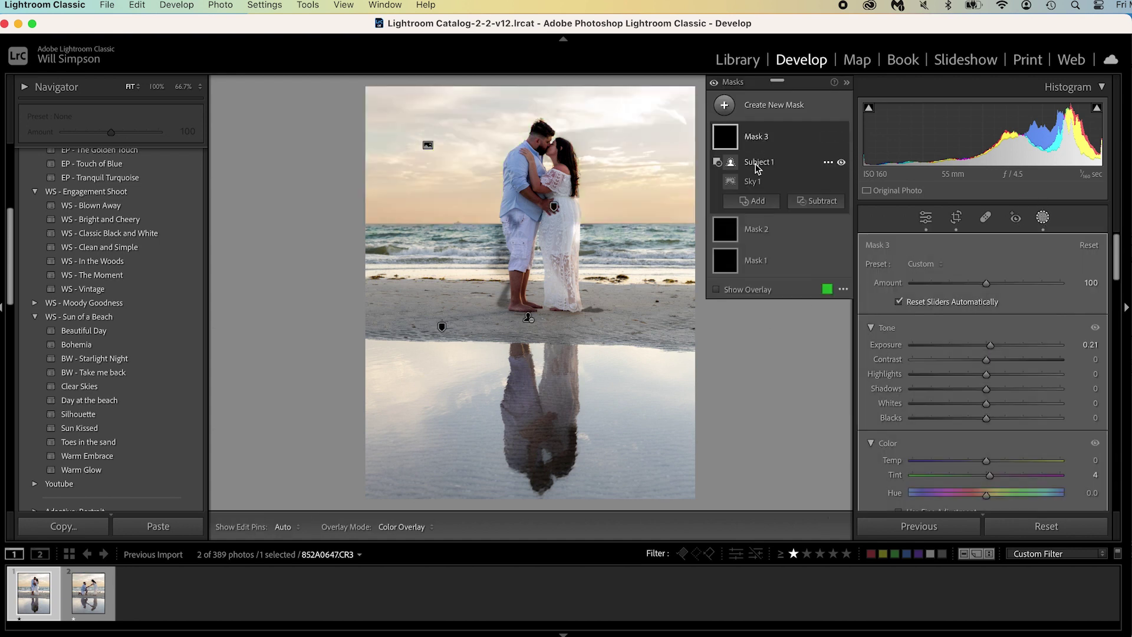
left_click(748, 227)
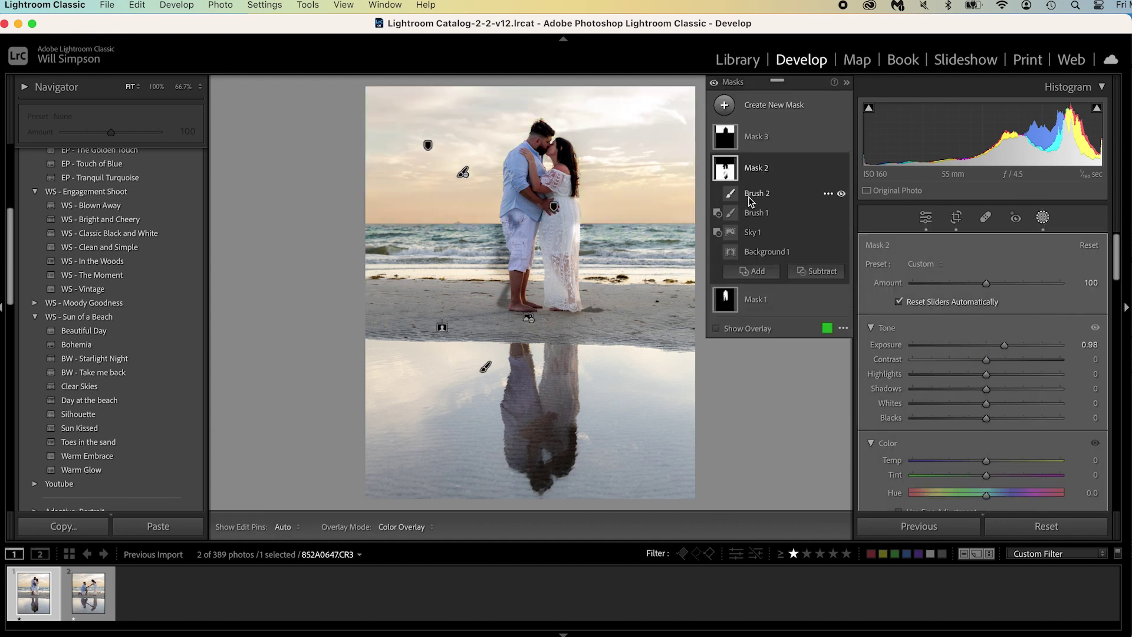
left_click(751, 197)
key("Delete")
left_click(749, 199)
key("Delete")
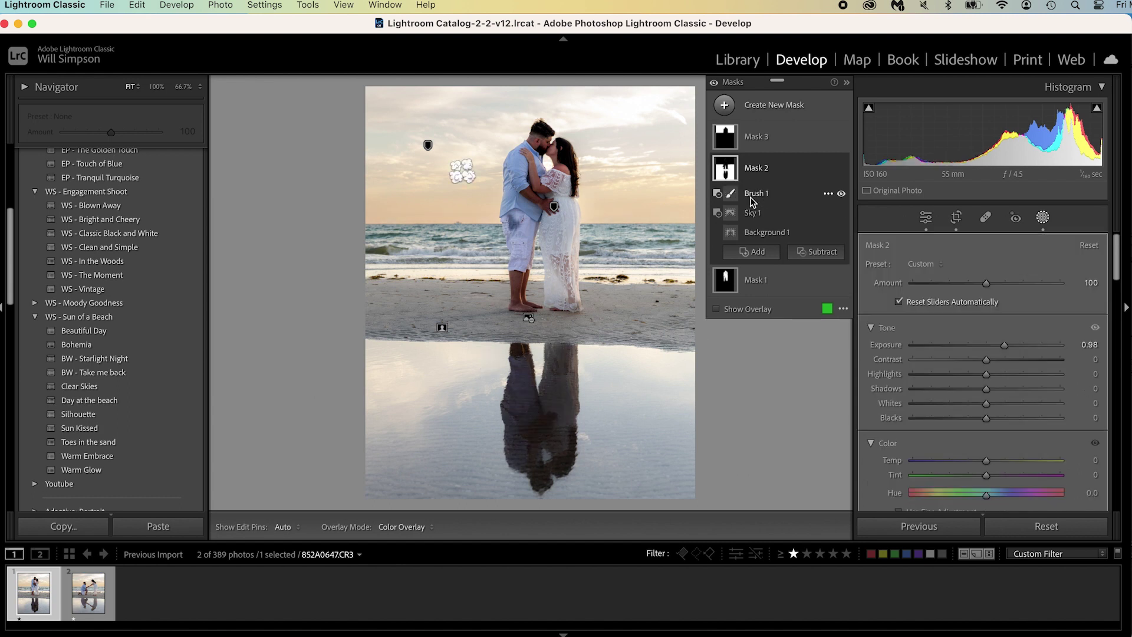
- Delete the pasted brush component from Mask 1, leaving only its Subject selection
left_click(745, 251)
left_click(749, 228)
key("Delete")
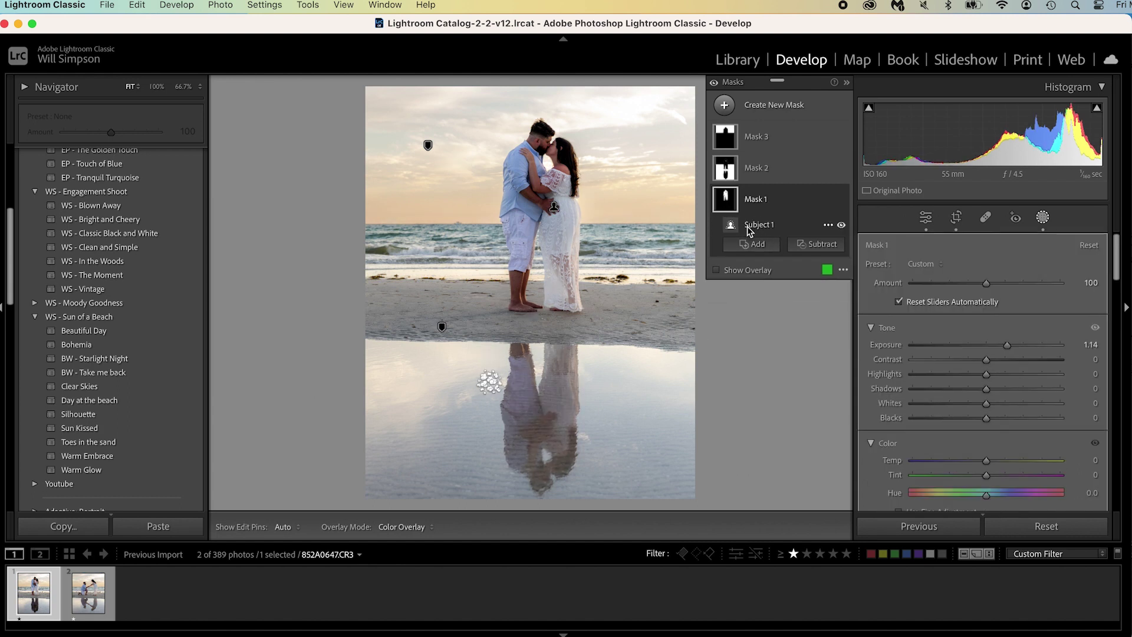
- Subtract the couple's water reflections from Mask 1 with a size 18 auto-mask brush and the overlay shown
mouse_move(732, 208)
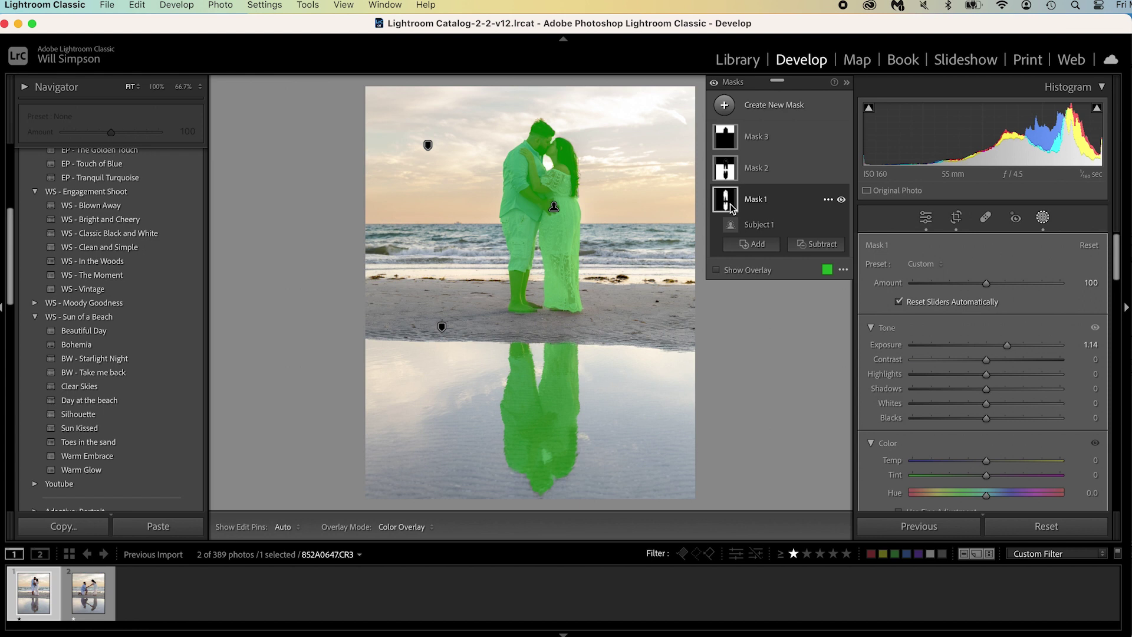
left_click(816, 244)
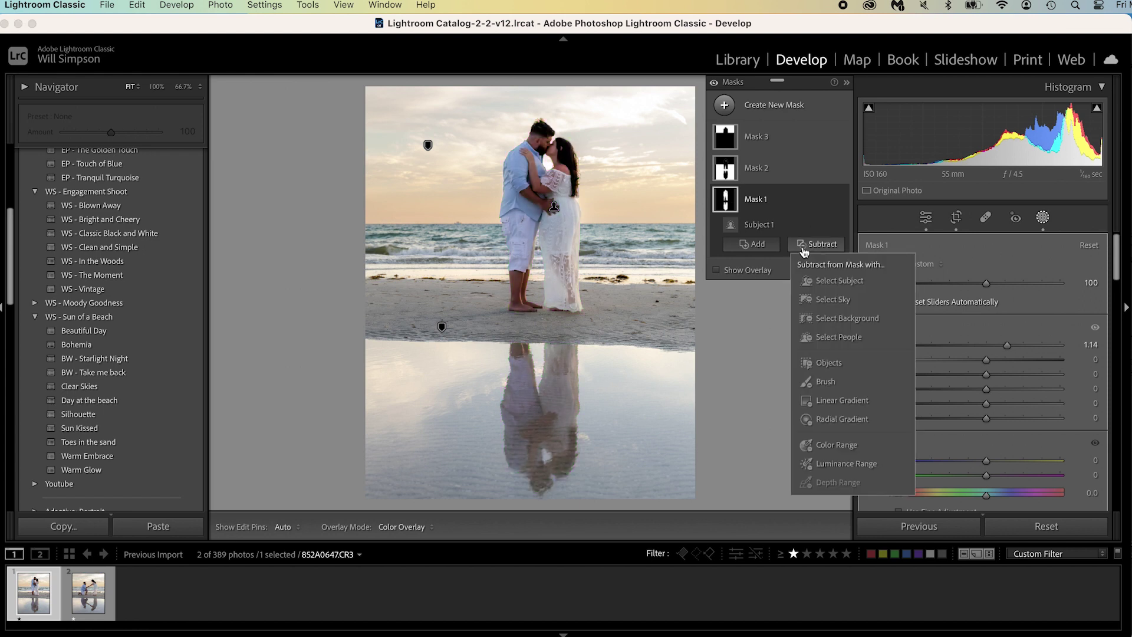
left_click(825, 386)
key("o")
scroll(568, 443, "up", 4)
key("h")
mouse_move(533, 410)
left_mouse_down()
mouse_move(517, 360)
mouse_move(542, 466)
mouse_move(503, 474)
left_mouse_up()
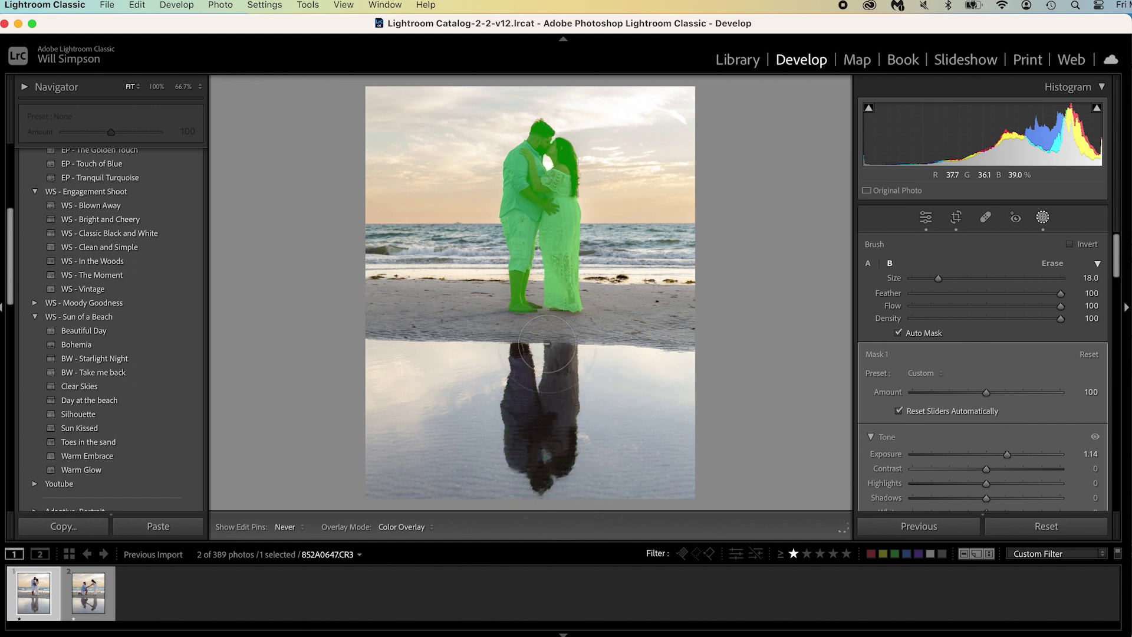
- Add the couple's water reflections to Mask 2 with a size 18 auto-mask brush
key("h")
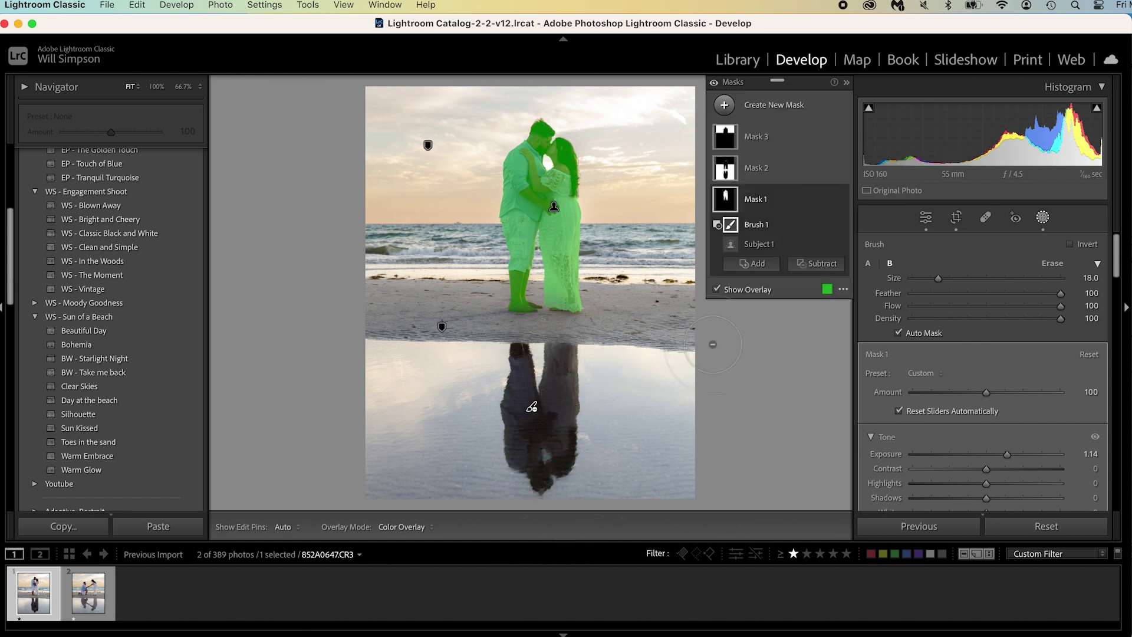
left_click(429, 145)
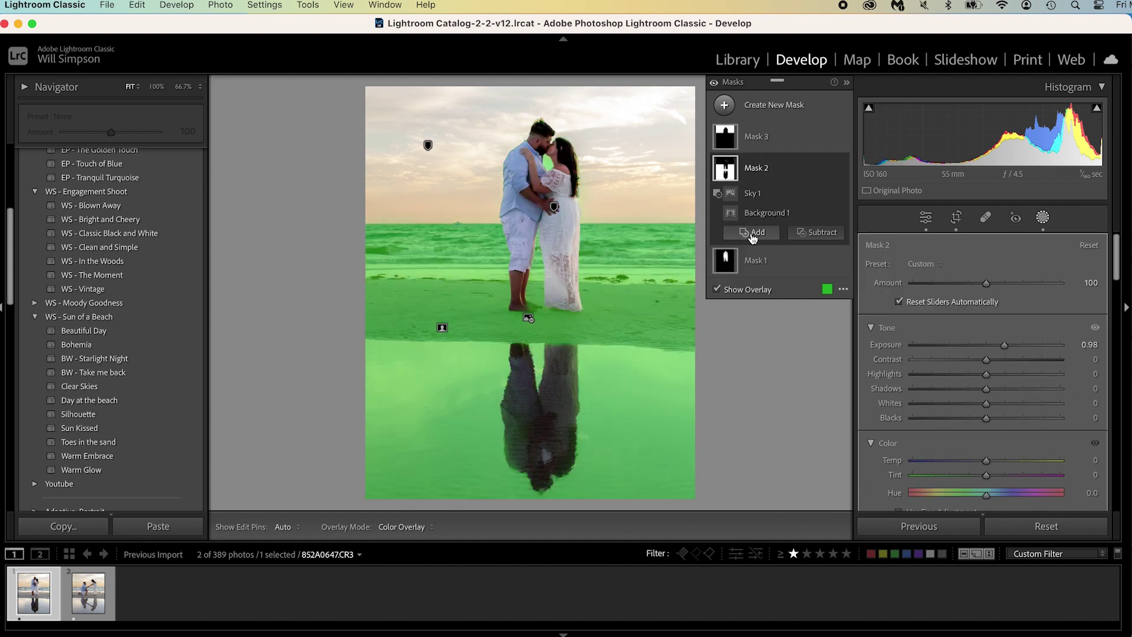
left_click(754, 232)
left_click(791, 362)
key("h")
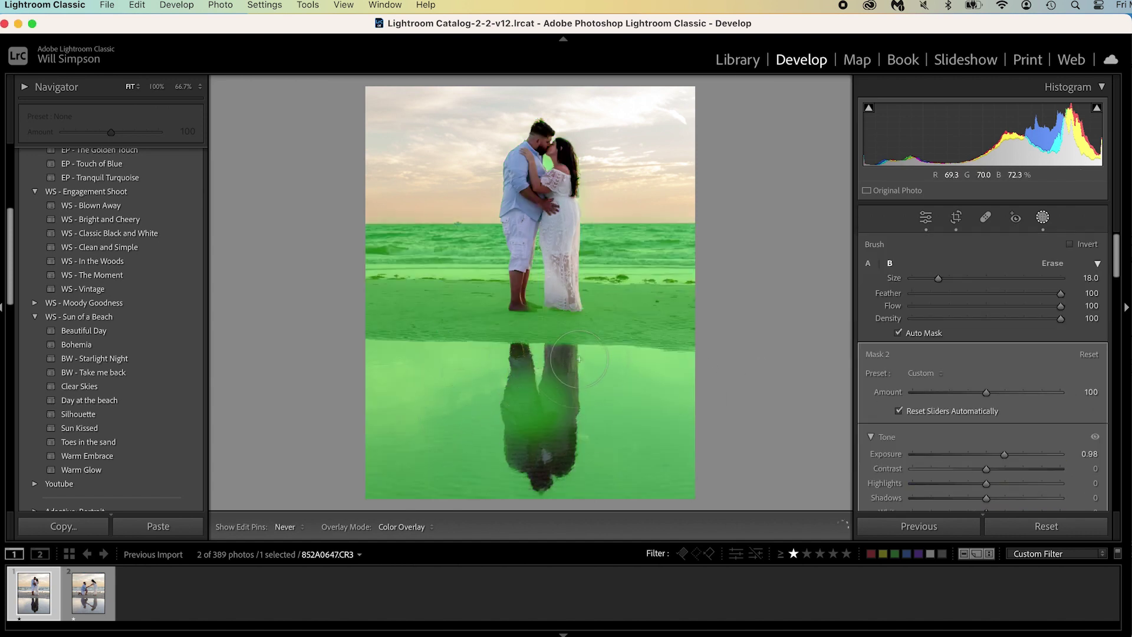
left_click_drag(580, 360, 589, 360)
left_click_drag(599, 471, 661, 498)
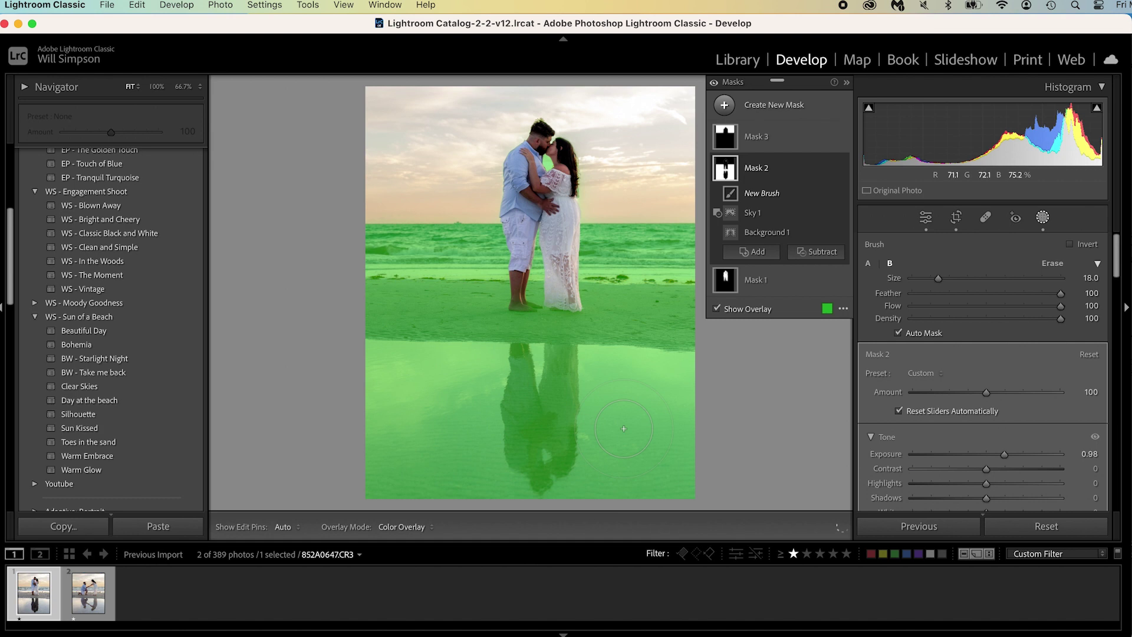
- Erase Mask 2 brush spill from the man's feet and try erasing the gap between the couple with a size 6 auto-mask eraser
key("h")
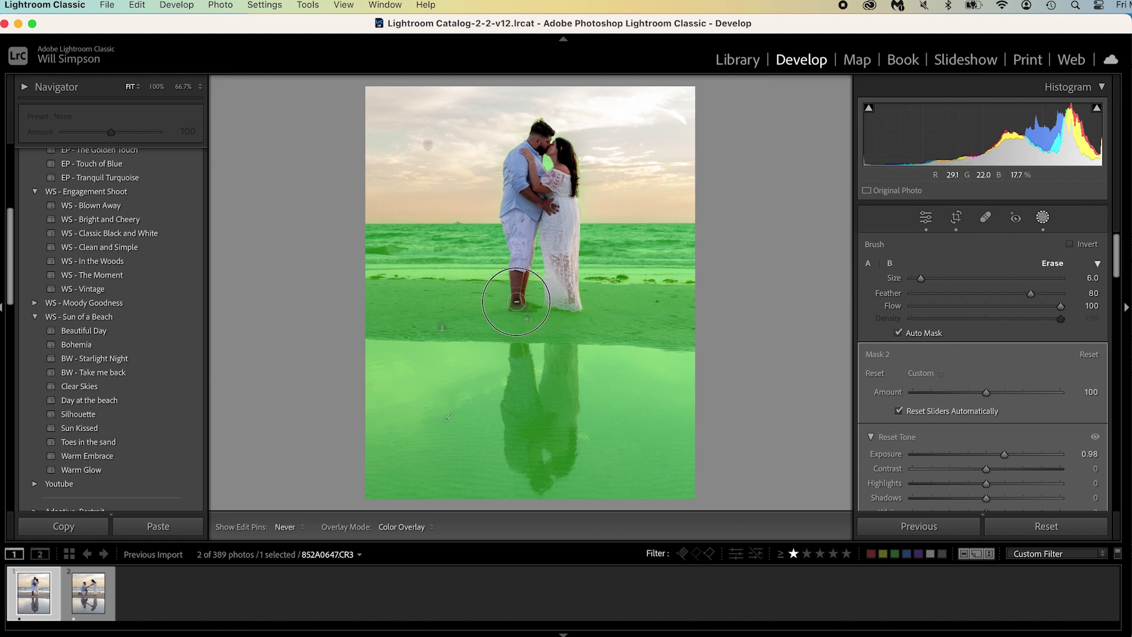
key("h")
key("h")
key("h")
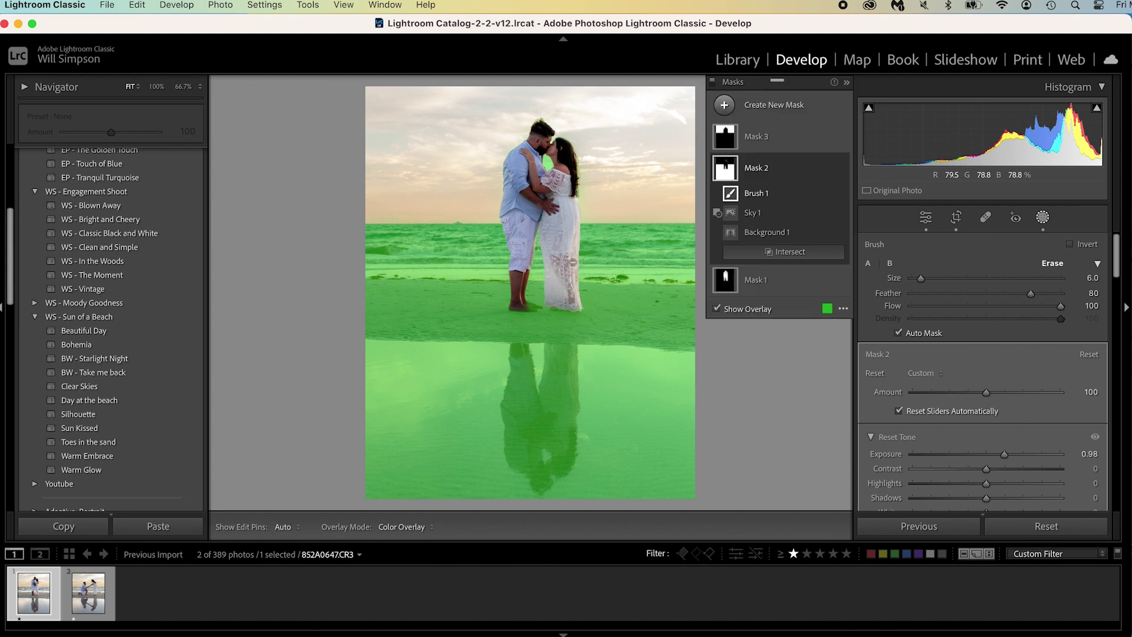
key("h")
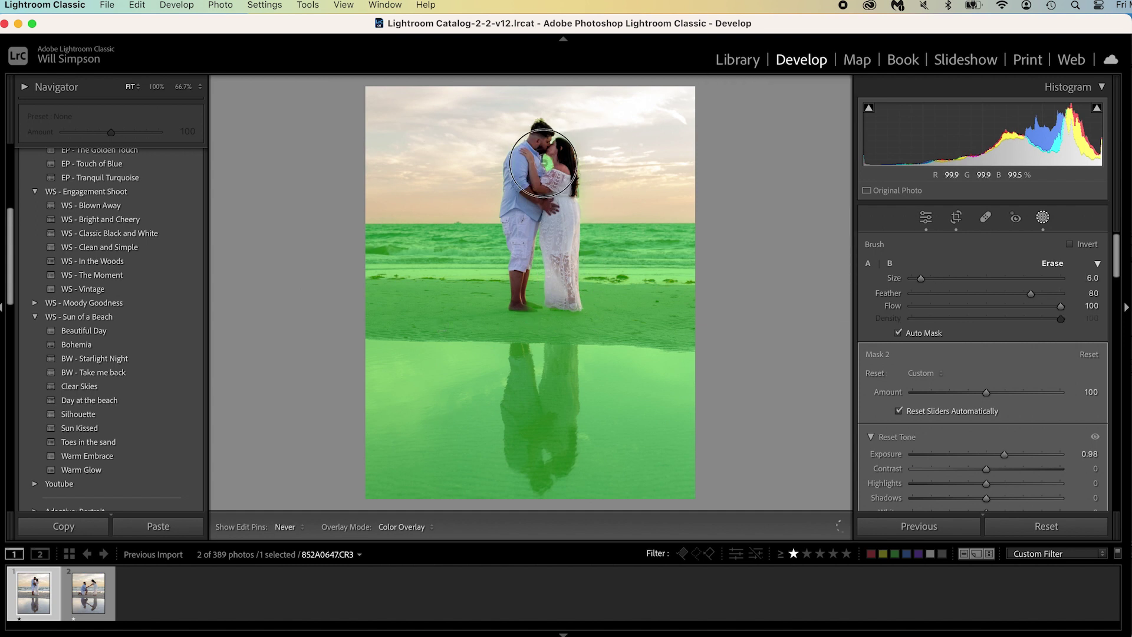
key("h")
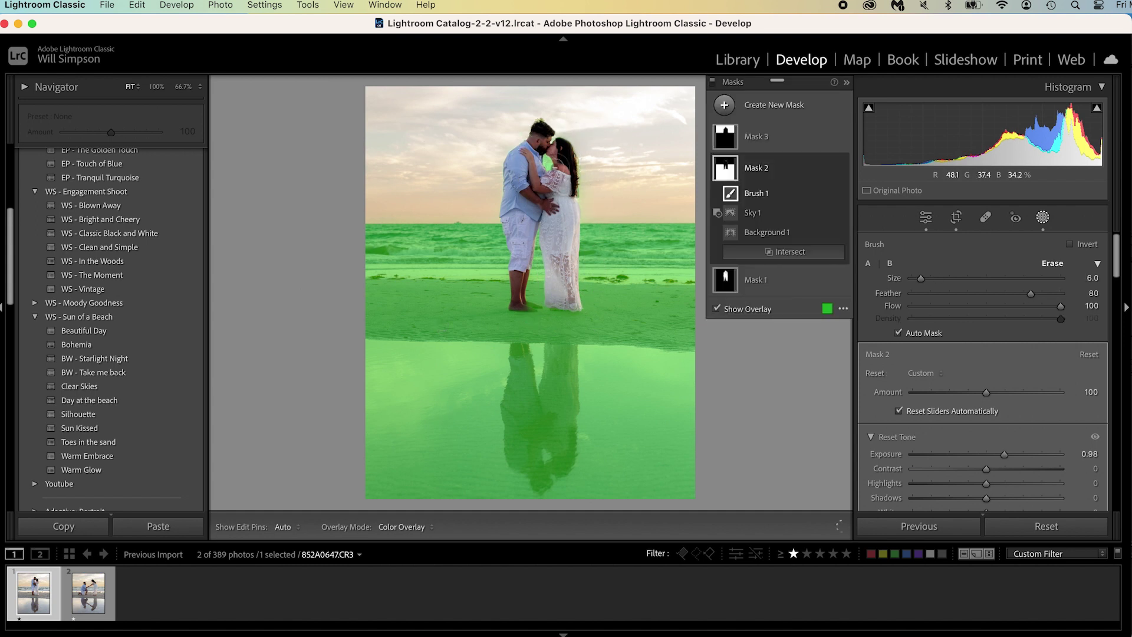
- Subtract the gap between the couple's upper bodies from Mask 2 with a size 18 auto-mask brush
left_click(817, 252)
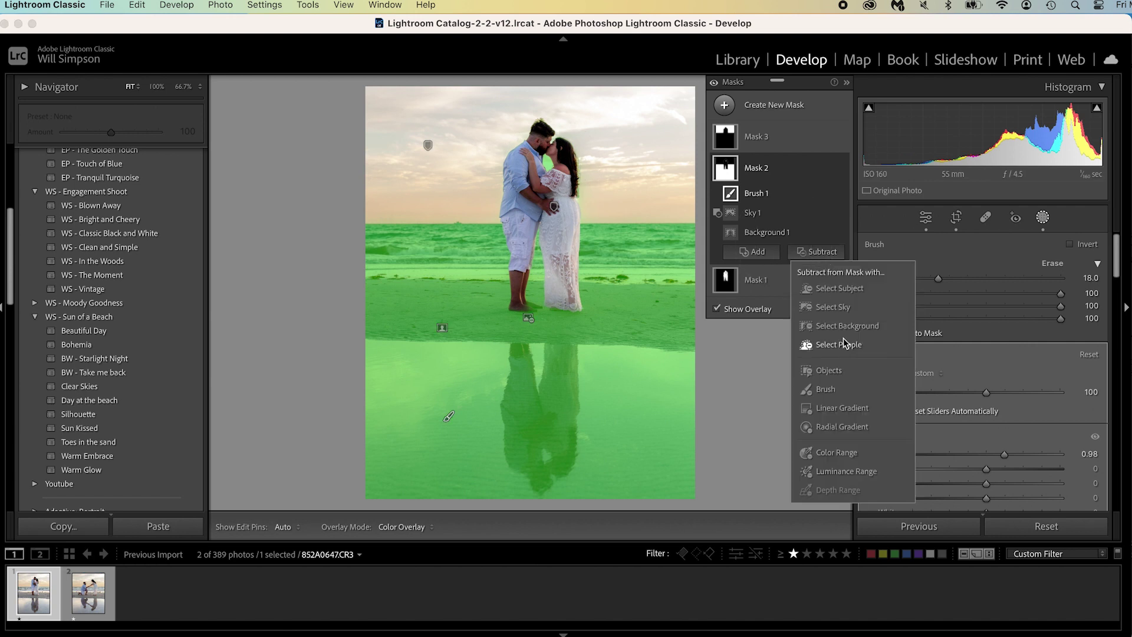
left_click(824, 392)
key("h")
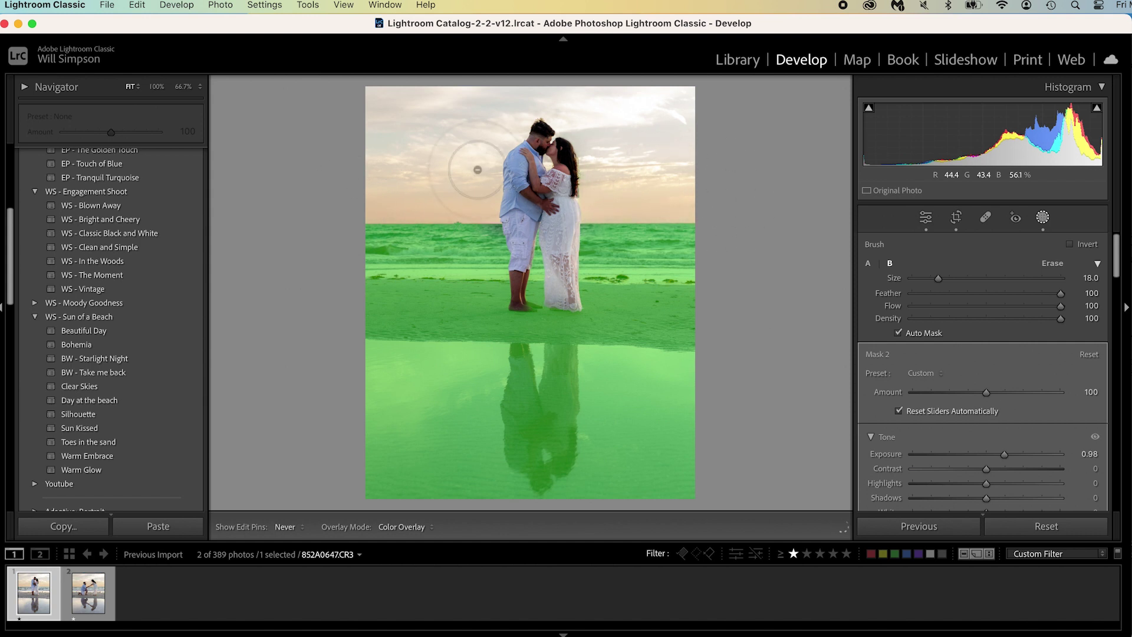
- Restore the sea beside the couple in Mask 2 by erasing the subtracting brush at size 6, then close masking
key("h")
key("alt")
key("h")
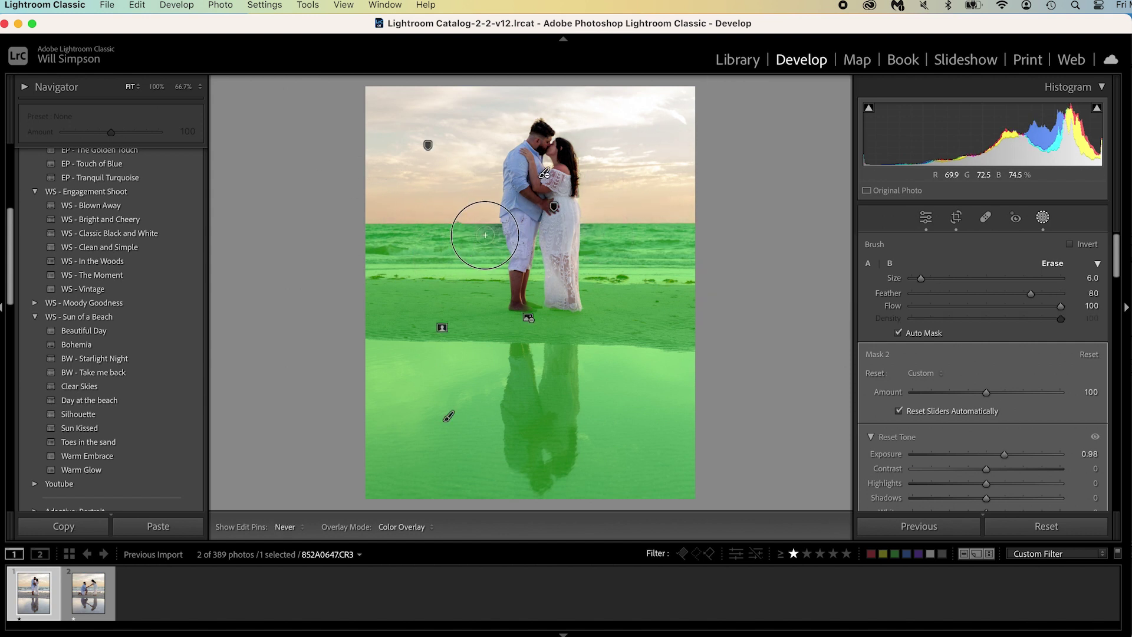
key("h")
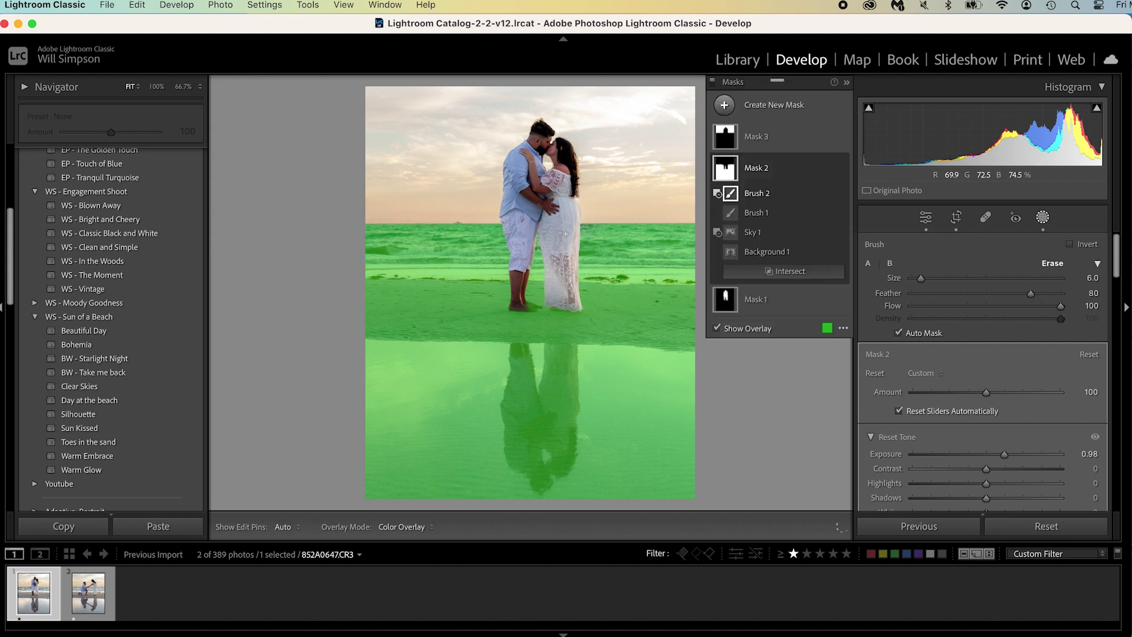
left_click_drag(592, 233, 710, 233)
key("alt")
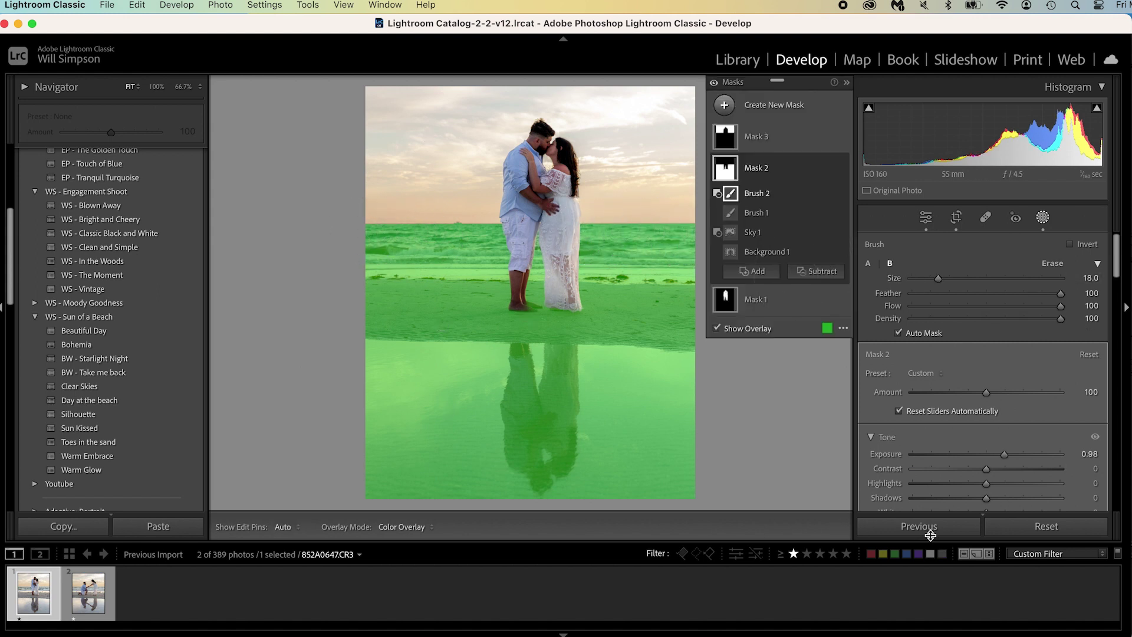
left_click(926, 217)
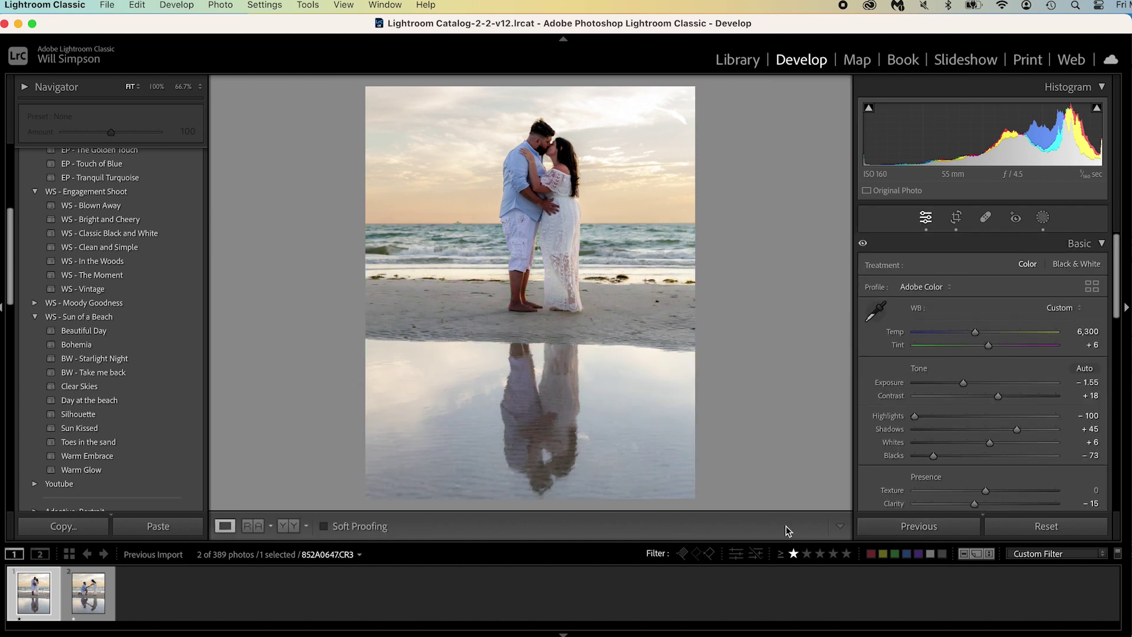
- Select both edited photos and open them together as layers in one Photoshop document
left_click(85, 588, "shift")
right_click(85, 588)
mouse_move(154, 370)
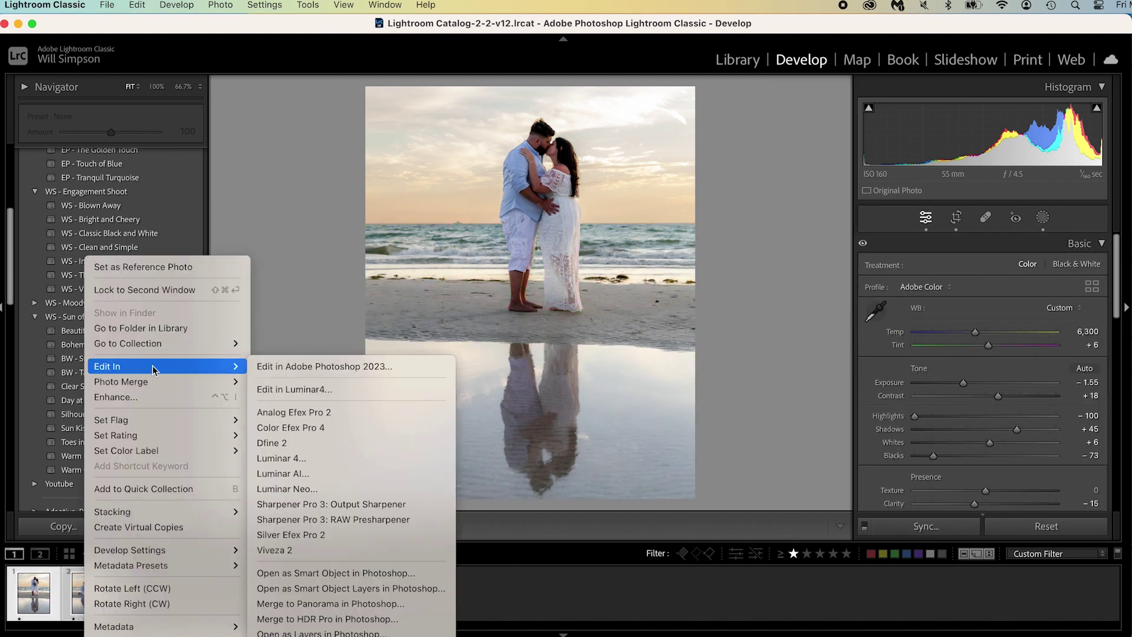
left_click(346, 634)
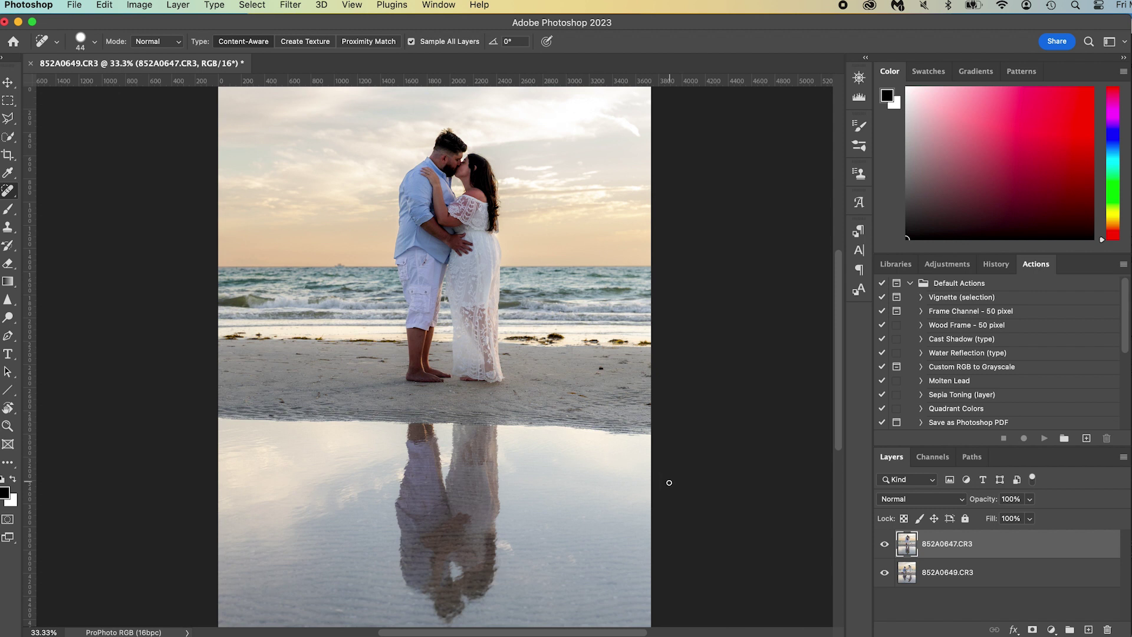
- Try auto-aligning the 852A0647.CR3 and 852A0649.CR3 photo layers
left_click(995, 579, "shift")
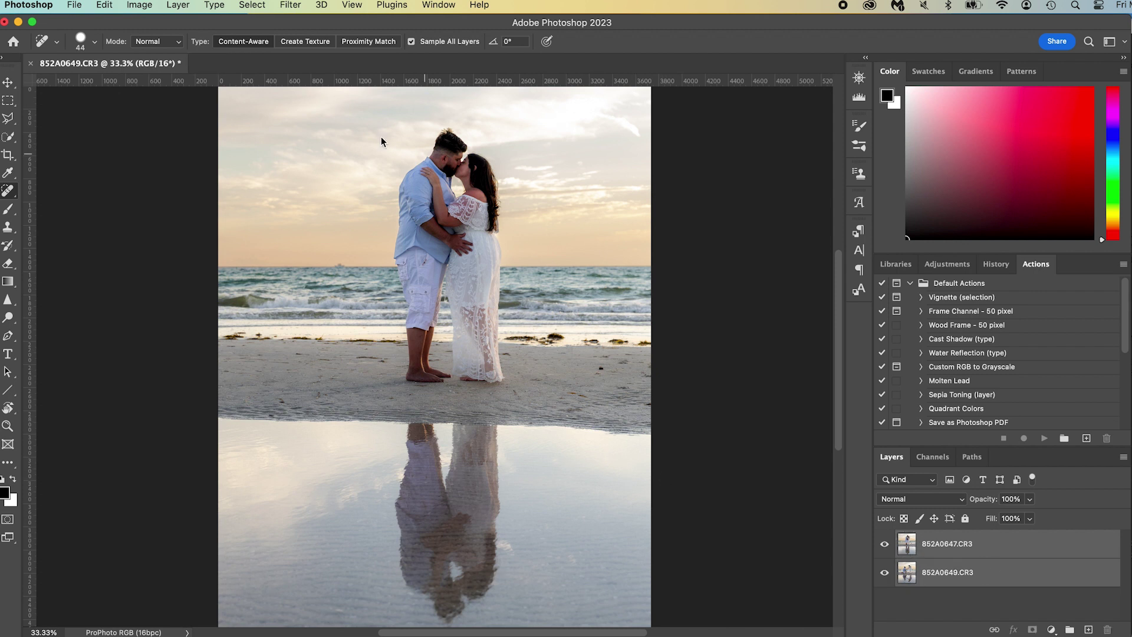
left_click(151, 4)
mouse_move(104, 4)
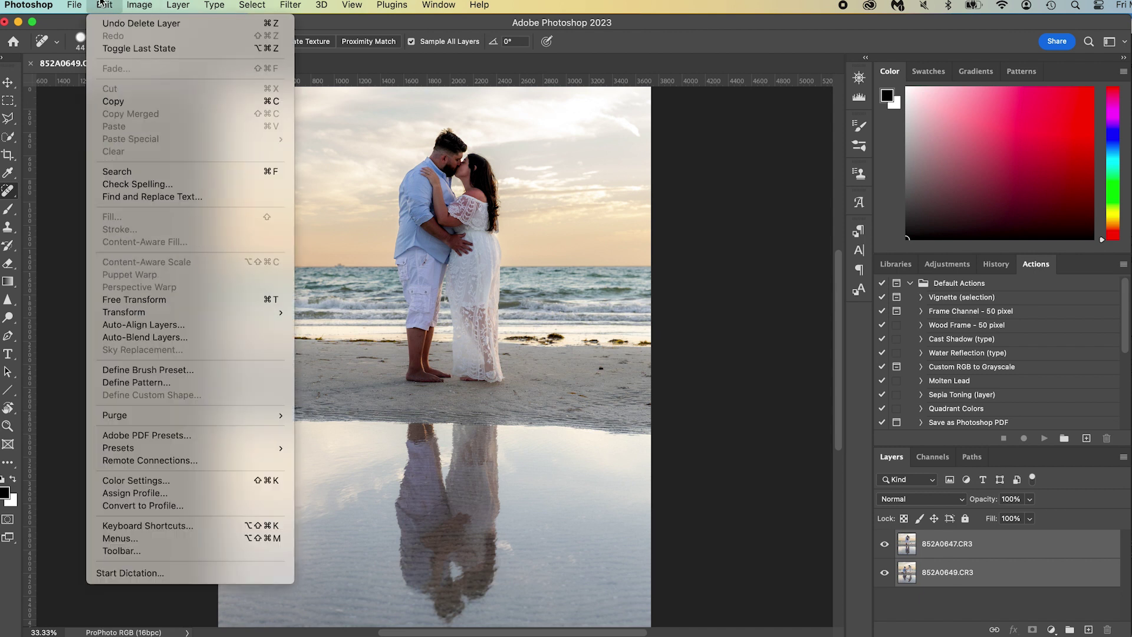
left_click(145, 326)
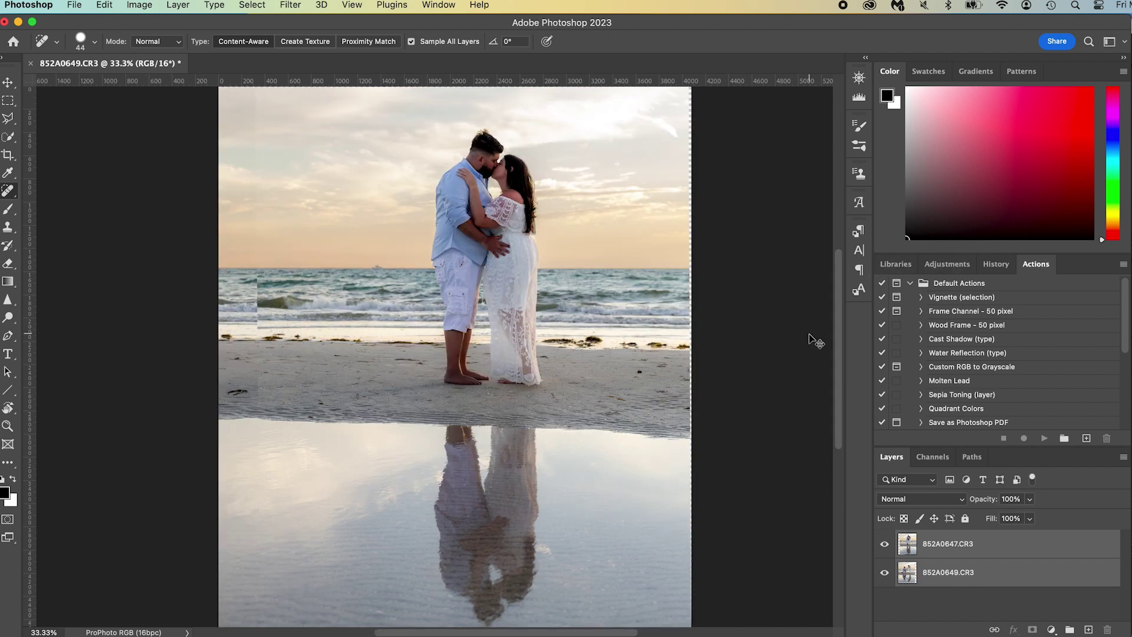
key("super+minus")
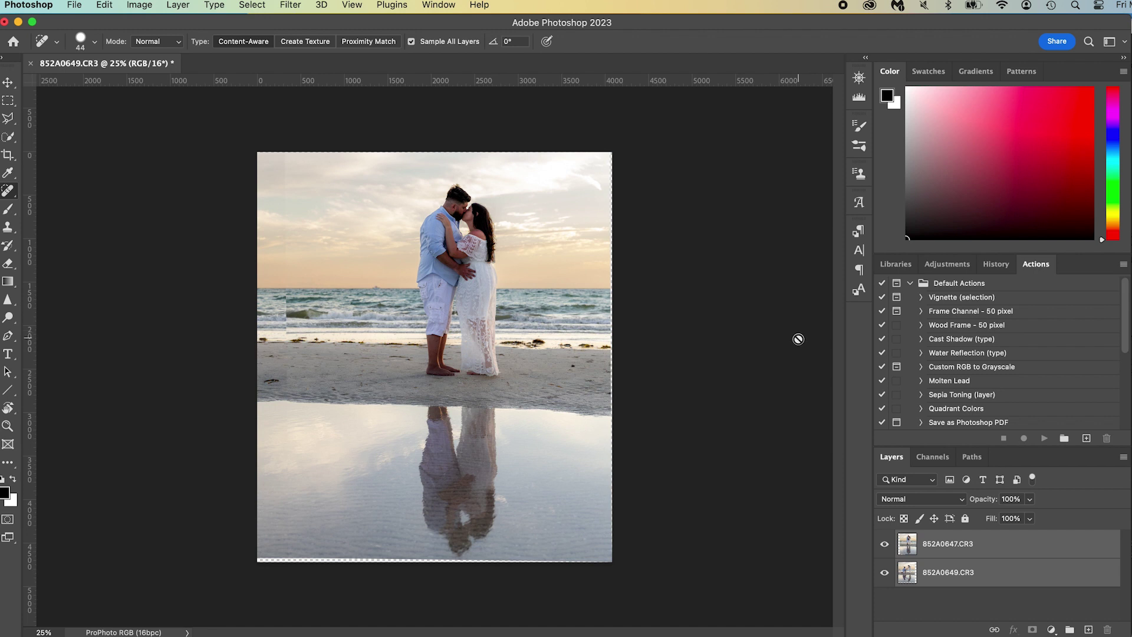
key("c")
key("Escape")
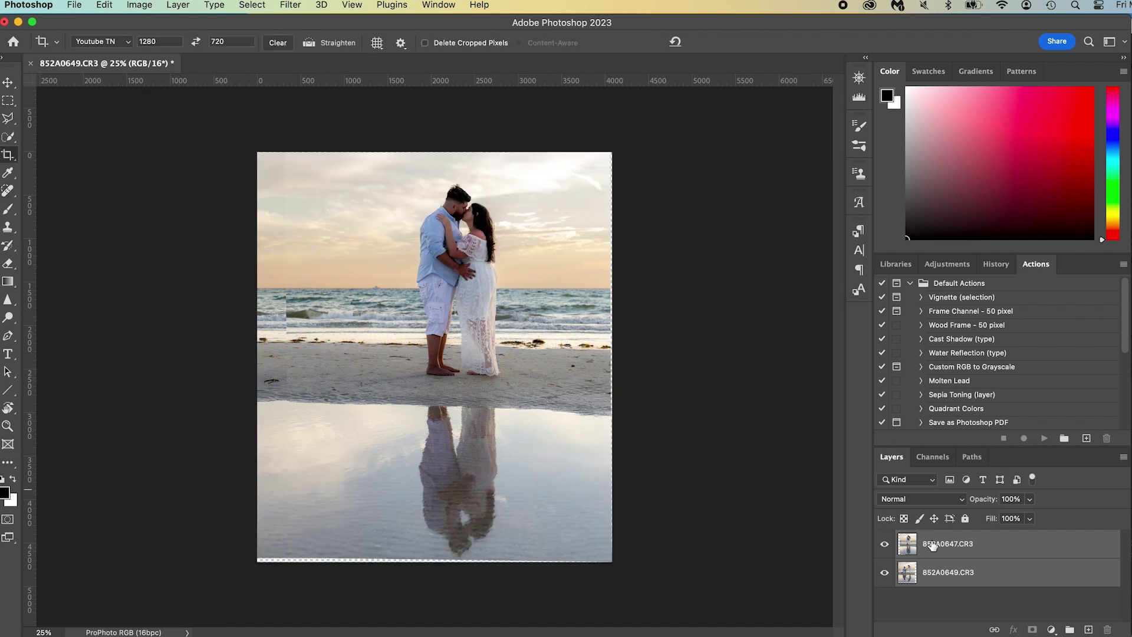
- Compare how the two photos line up by repeatedly hiding and showing the 852A0647.CR3 layer
left_click(950, 589)
left_click(884, 543)
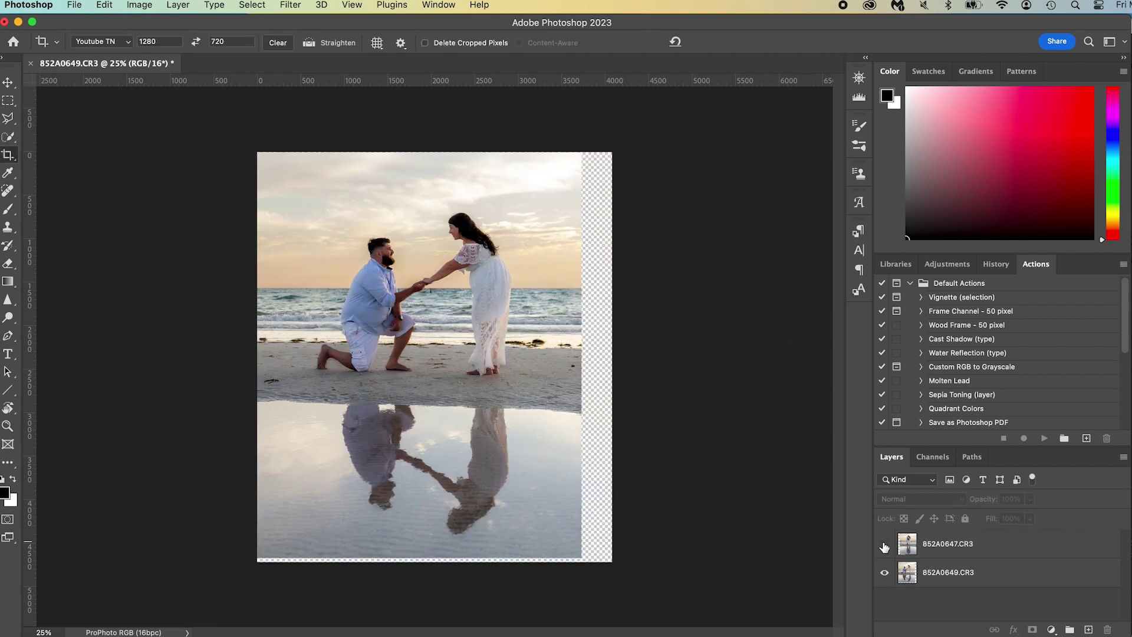
left_click(884, 544)
left_click(885, 545)
left_click(885, 545)
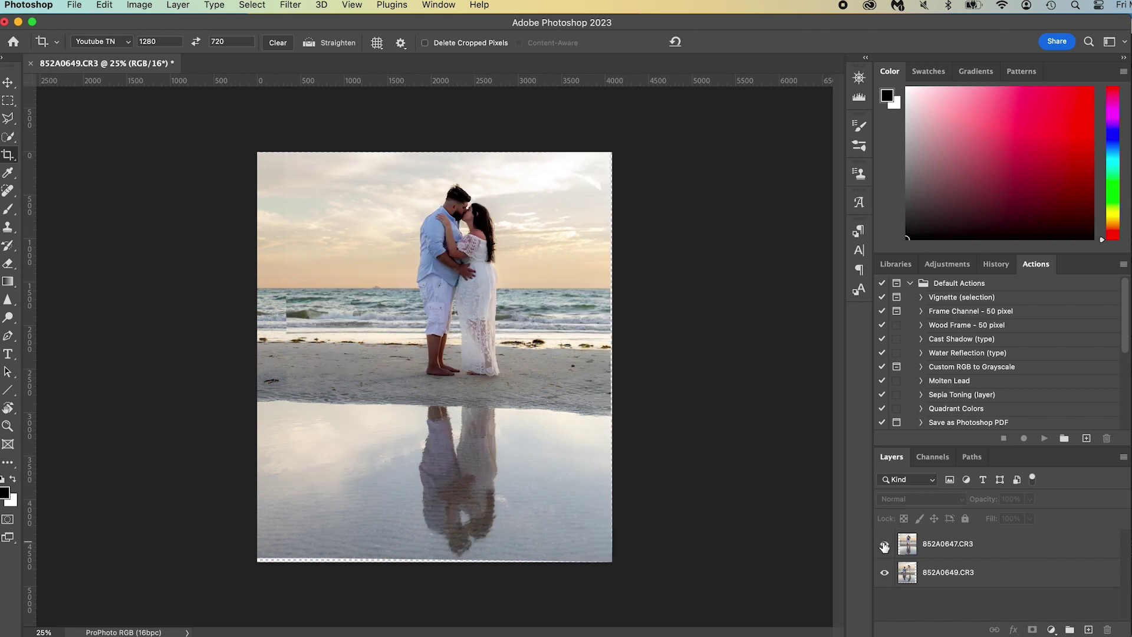
left_click(885, 545)
left_click(885, 544)
left_click(885, 545)
left_click(885, 545)
left_click(885, 545)
left_click(885, 545)
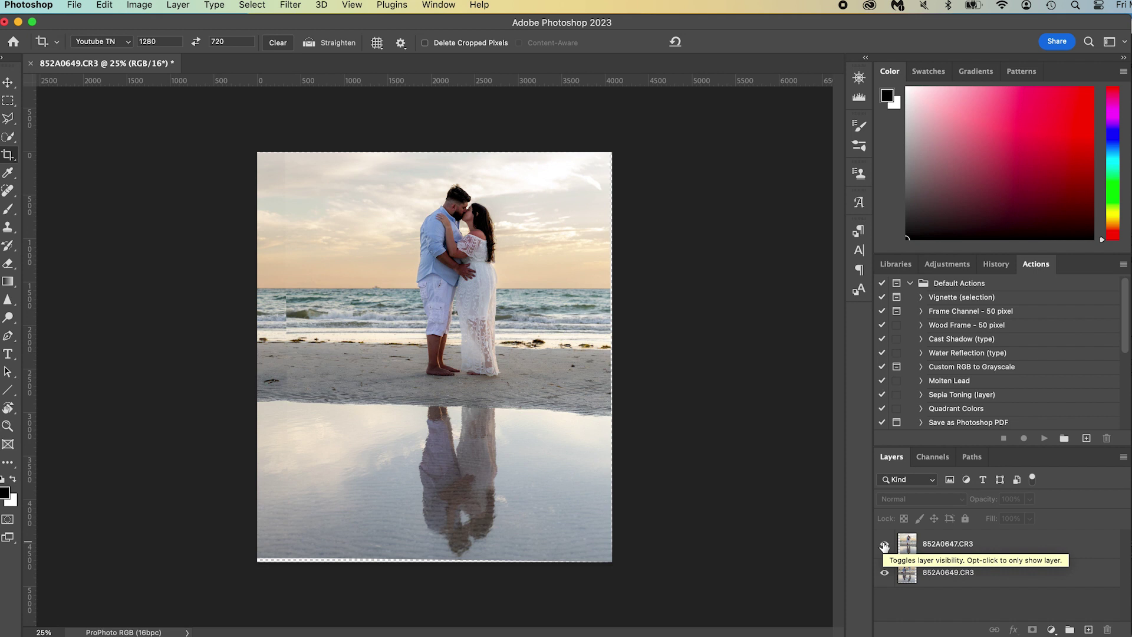
left_click(885, 545)
left_click(885, 545)
left_click(885, 545)
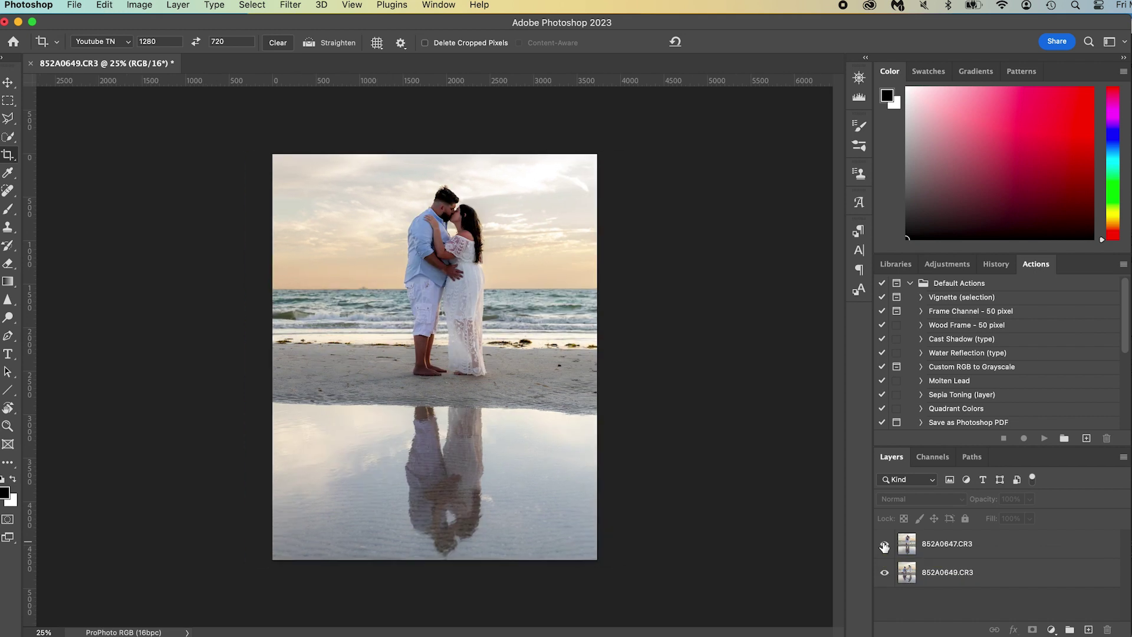
- Try transforming the 852A0647.CR3 layer at 38% opacity over the other photo, then restore its opacity to 100%
left_click(909, 545)
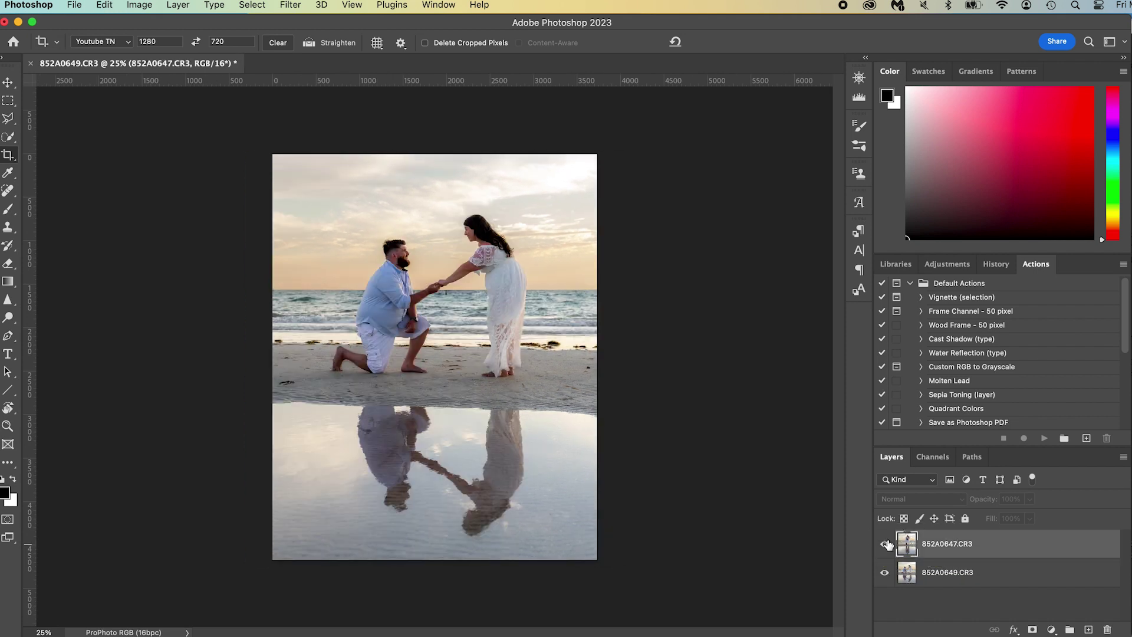
left_click(887, 544)
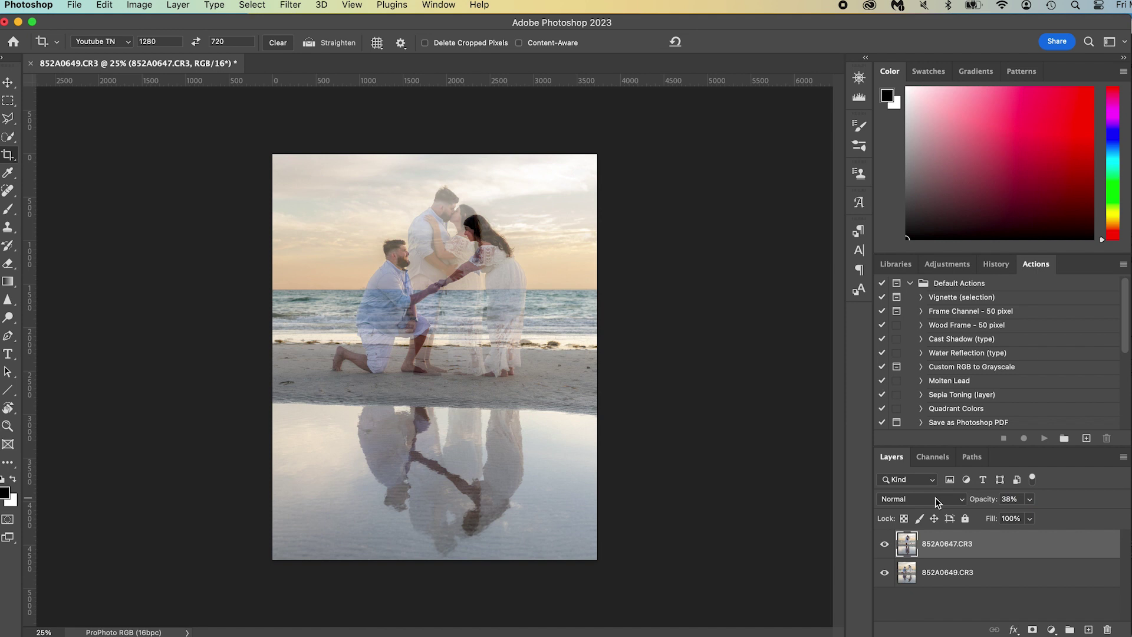
key("super+t")
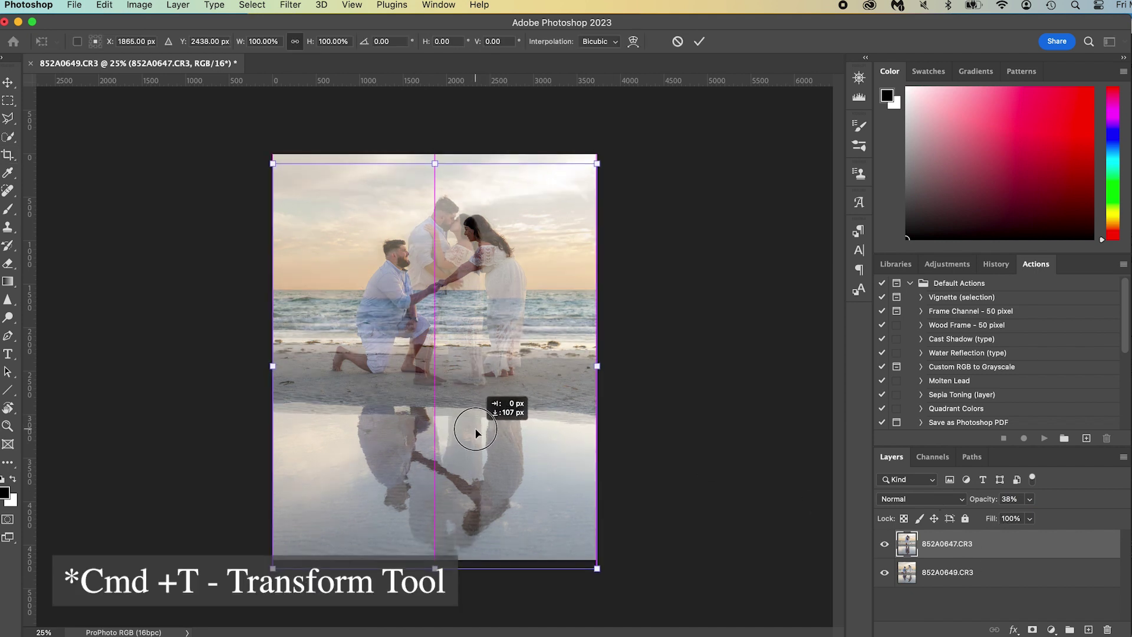
key("c")
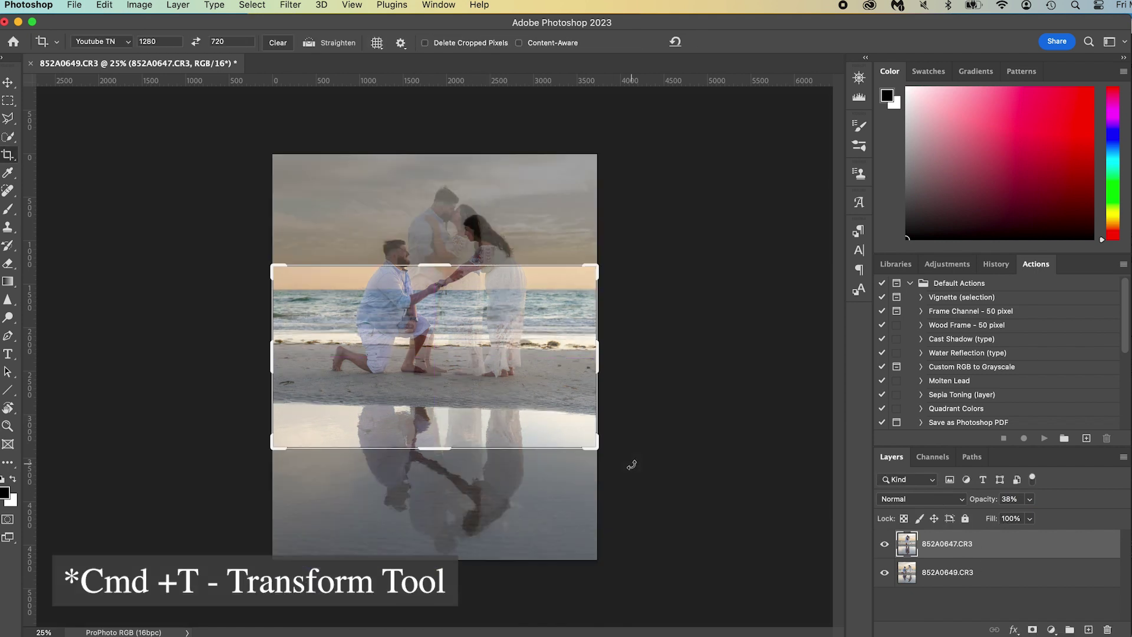
key("v")
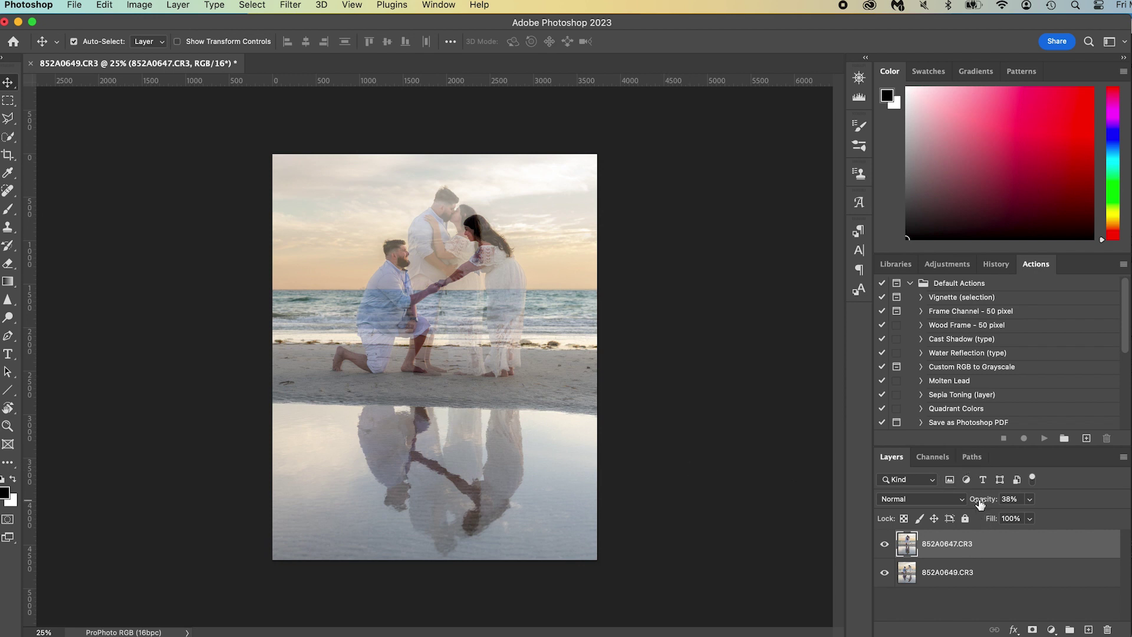
key("0")
- Move the 852A0647.CR3 layer beneath 852A0649.CR3 and make 852A0649.CR3 the active layer
left_click_drag(974, 544, 973, 584)
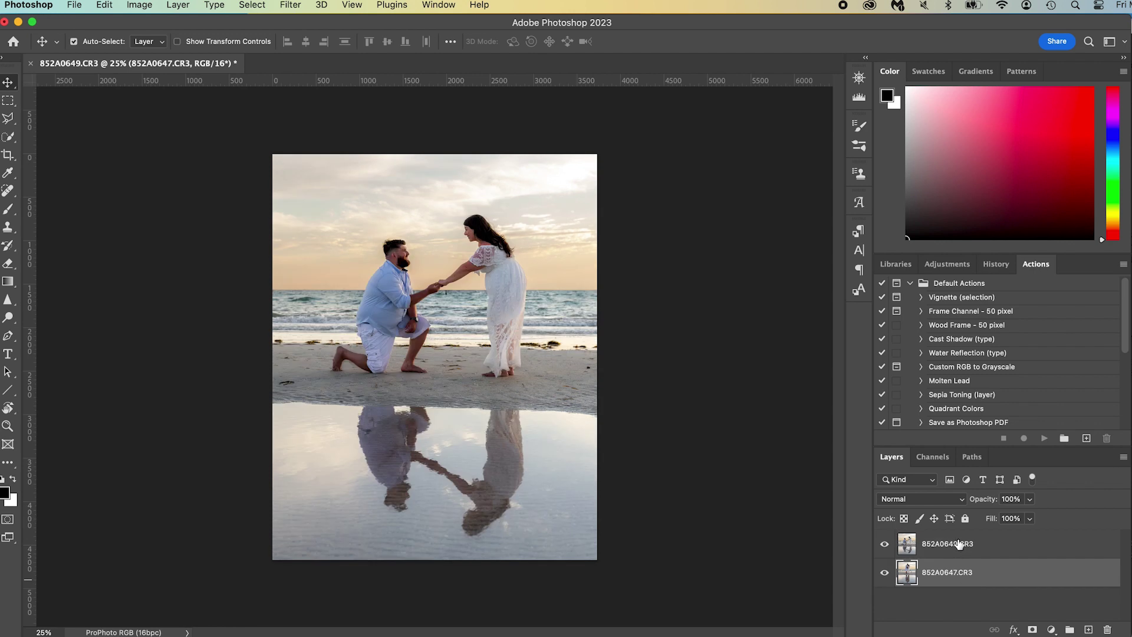
left_click(972, 544)
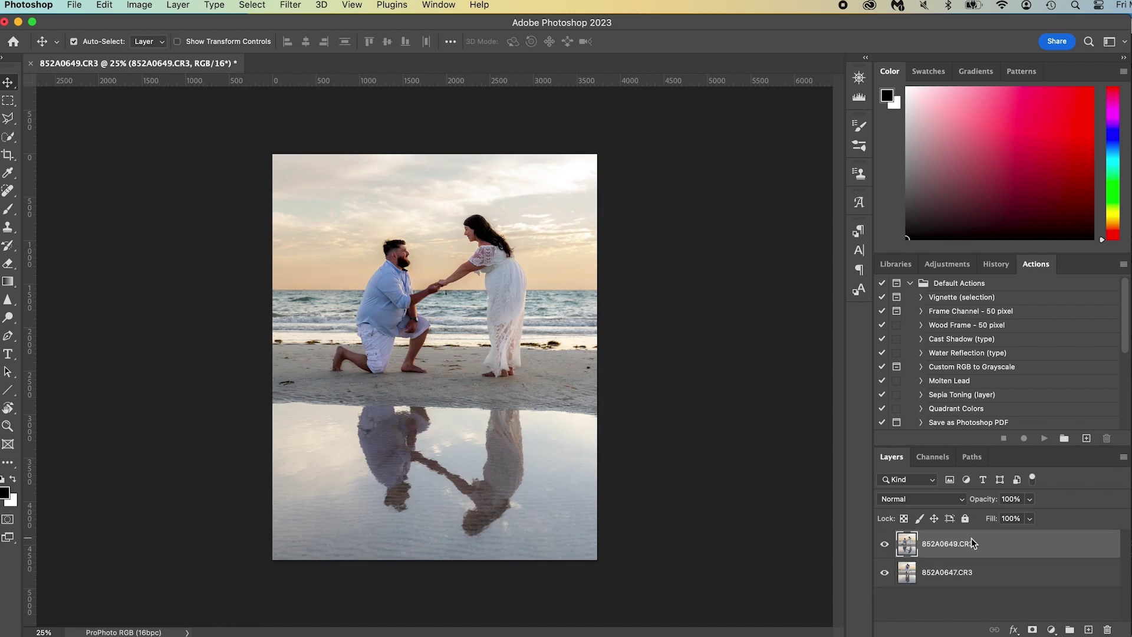
key("super+t")
right_click(462, 313)
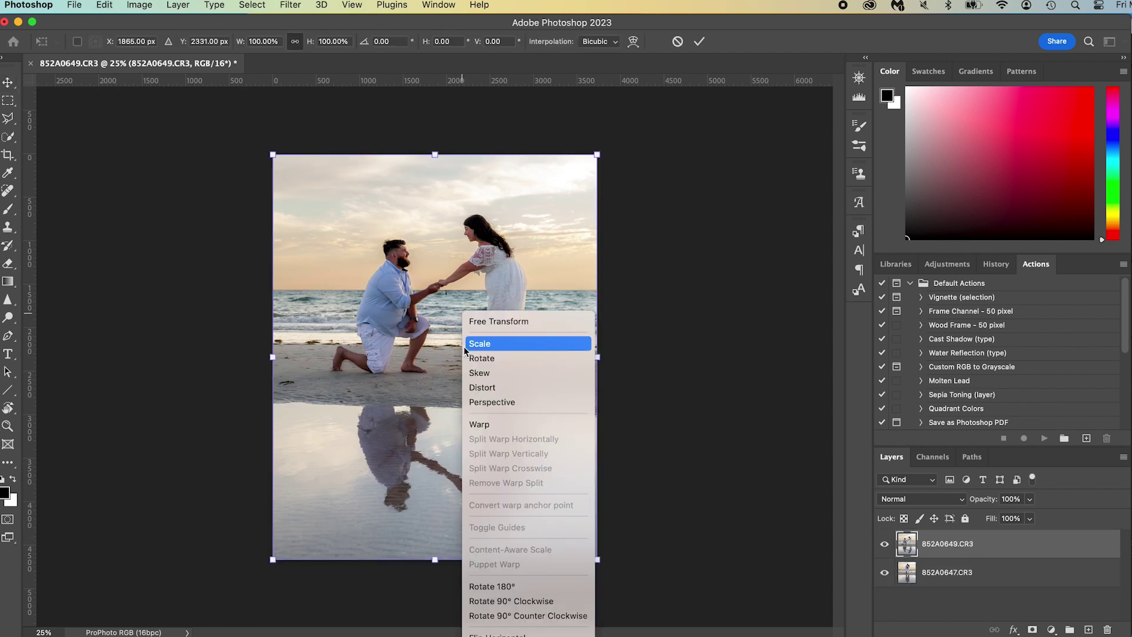
left_click(384, 335)
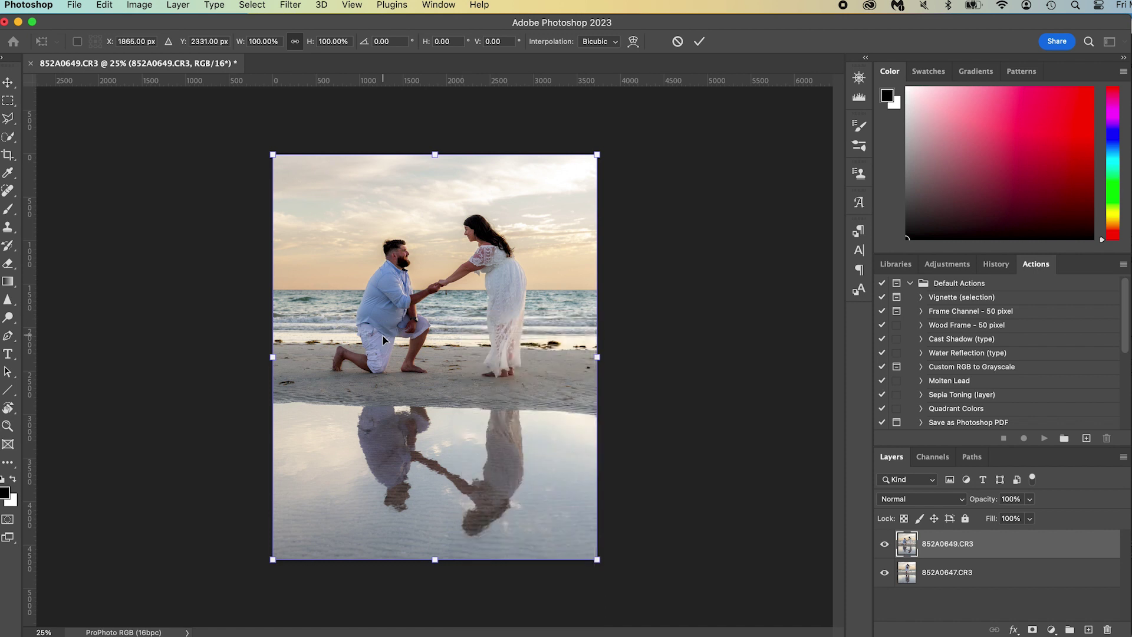
key("Return")
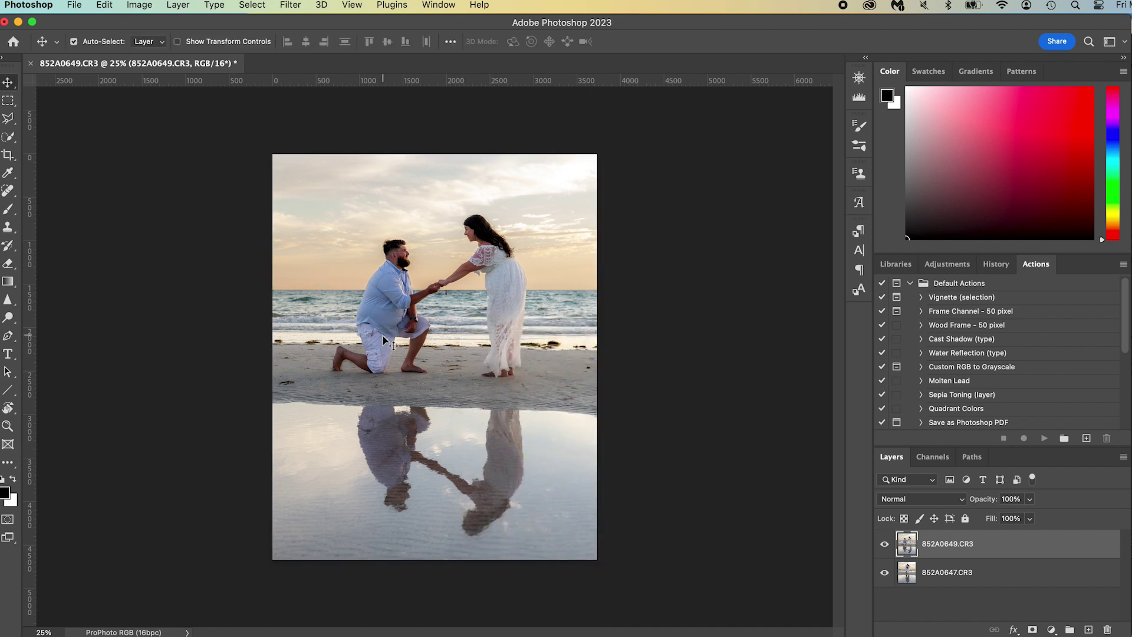
- Select the couple on the 852A0649.CR3 layer with the Quick Selection tool and subtract the man's reflection from the selection
key("w")
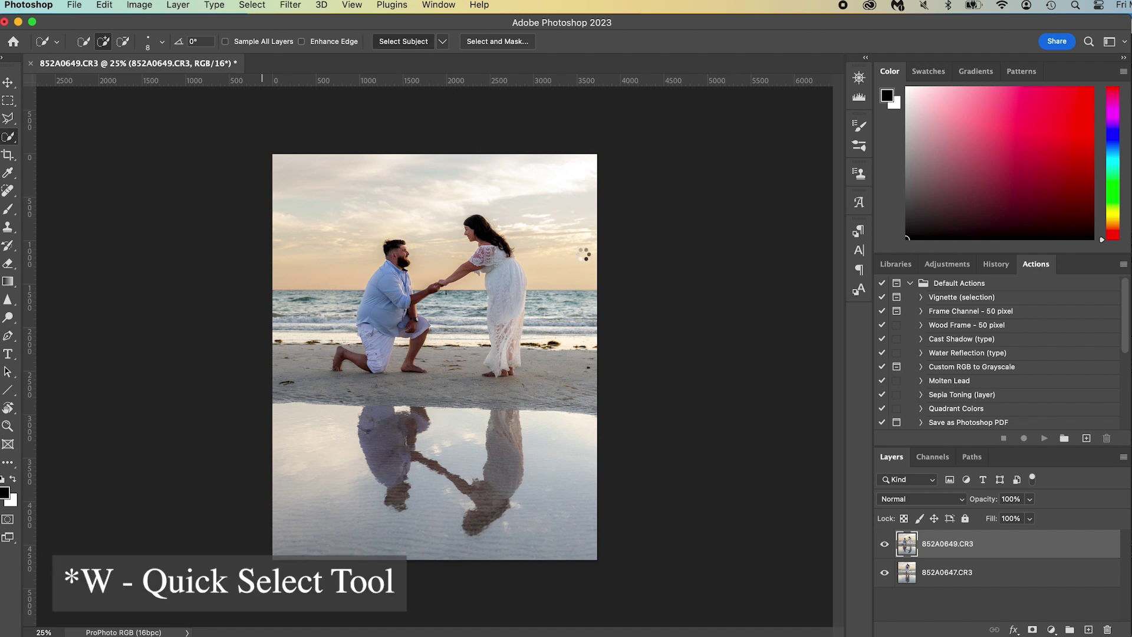
key("alt")
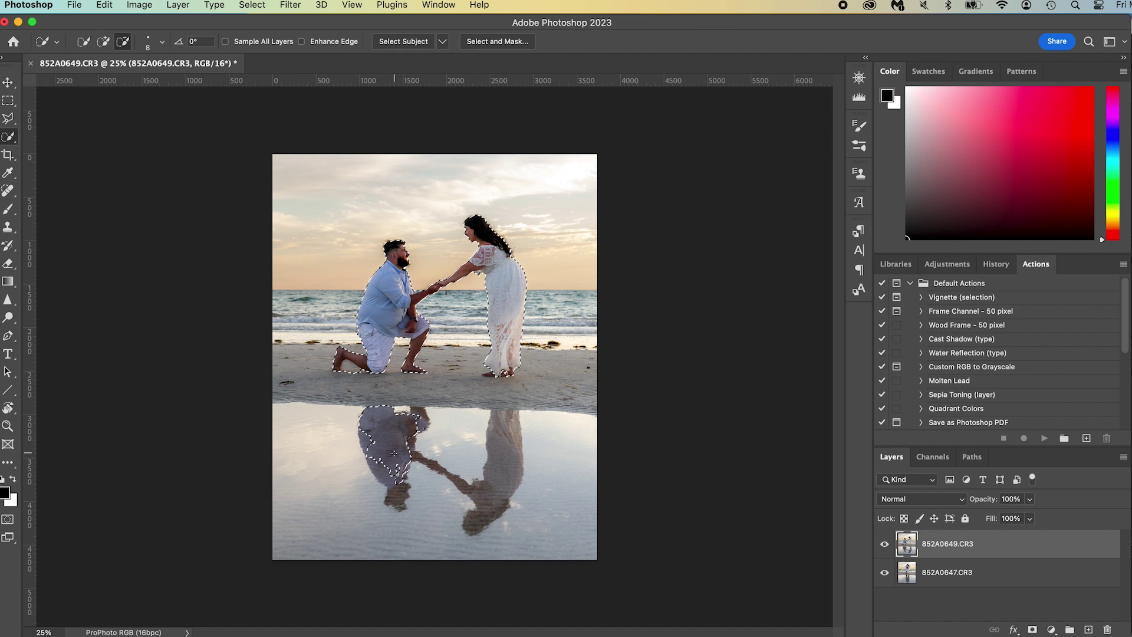
mouse_move(433, 455)
left_mouse_down()
mouse_move(457, 454)
mouse_move(401, 439)
mouse_move(406, 428)
mouse_move(392, 481)
mouse_move(371, 419)
left_mouse_up()
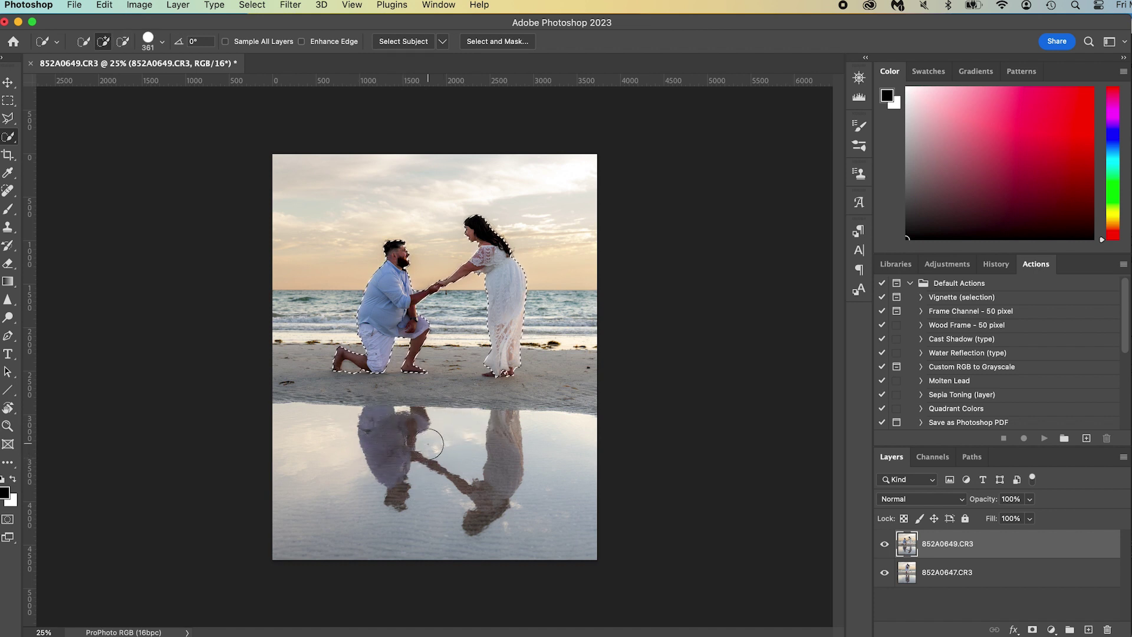
- Refine the selection with the Lasso tool around the man's mouth and the woman's forehead
key("z")
mouse_move(394, 290)
left_mouse_down()
mouse_move(473, 300)
mouse_move(463, 308)
left_mouse_up()
key("l")
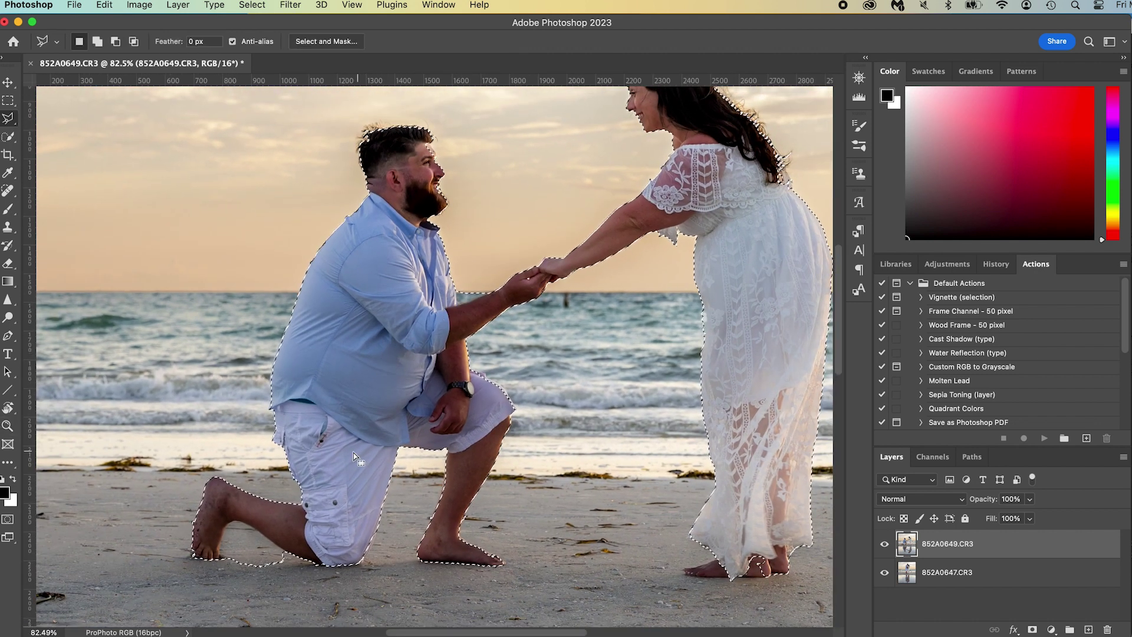
key("shift+l")
key("shift+l")
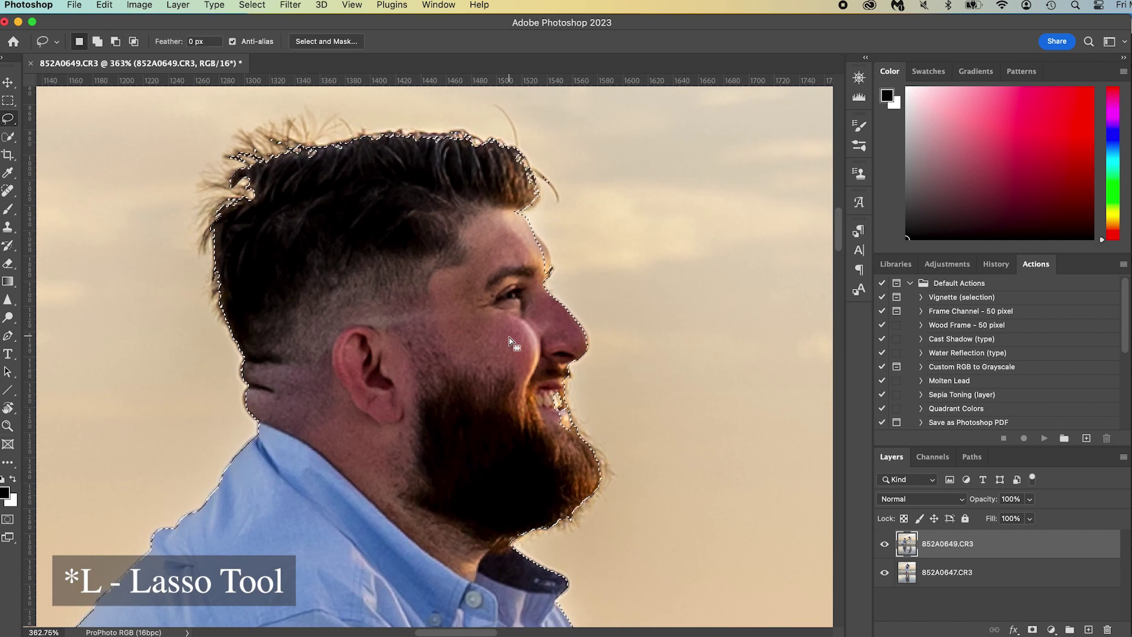
mouse_move(564, 384)
left_mouse_down()
mouse_move(567, 416)
mouse_move(535, 428)
left_mouse_up()
scroll(554, 407, "down", 8)
scroll(554, 407, "right", 4)
key("shift")
scroll(535, 426, "right", 15)
scroll(271, 197, "up", 3)
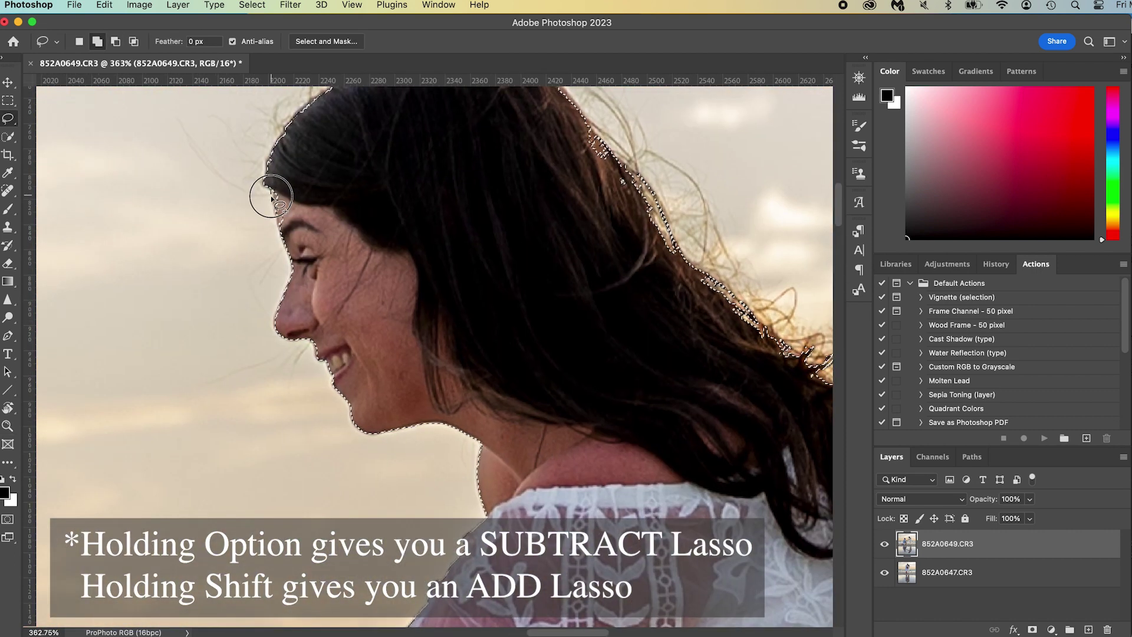
- Refine the selection along the back edge of the woman's dress with the Lasso tool
scroll(460, 208, "down", 10)
scroll(493, 384, "right", 12)
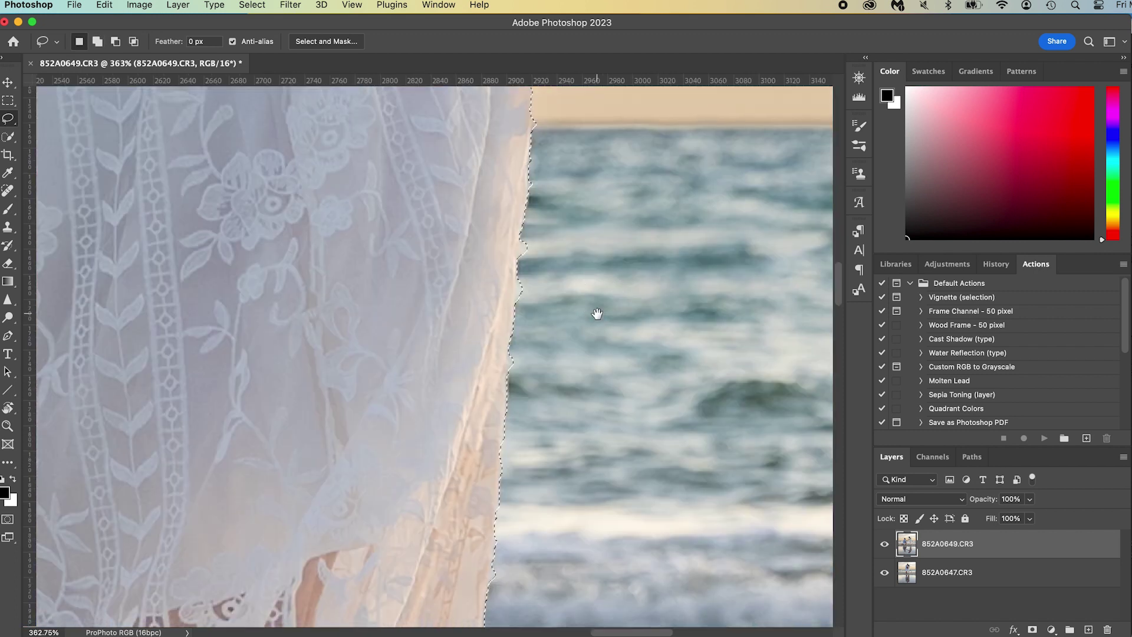
left_click_drag(598, 313, 620, 112)
left_click_drag(530, 126, 531, 179)
left_click_drag(546, 352, 596, 129)
mouse_move(515, 408)
left_mouse_down()
mouse_move(553, 404)
mouse_move(518, 420)
left_mouse_up()
left_click_drag(503, 447, 496, 488)
left_click_drag(496, 485, 493, 538)
- Add the woman's feet below the dress hem to the selection with the Lasso tool
mouse_move(383, 546)
left_mouse_down()
mouse_move(442, 537)
mouse_move(419, 471)
left_mouse_up()
left_click_drag(245, 395, 491, 382)
mouse_move(491, 448)
left_mouse_down()
mouse_move(363, 484)
mouse_move(565, 511)
mouse_move(554, 501)
left_mouse_up()
mouse_move(420, 387)
left_mouse_down()
mouse_move(476, 426)
mouse_move(448, 462)
left_mouse_up()
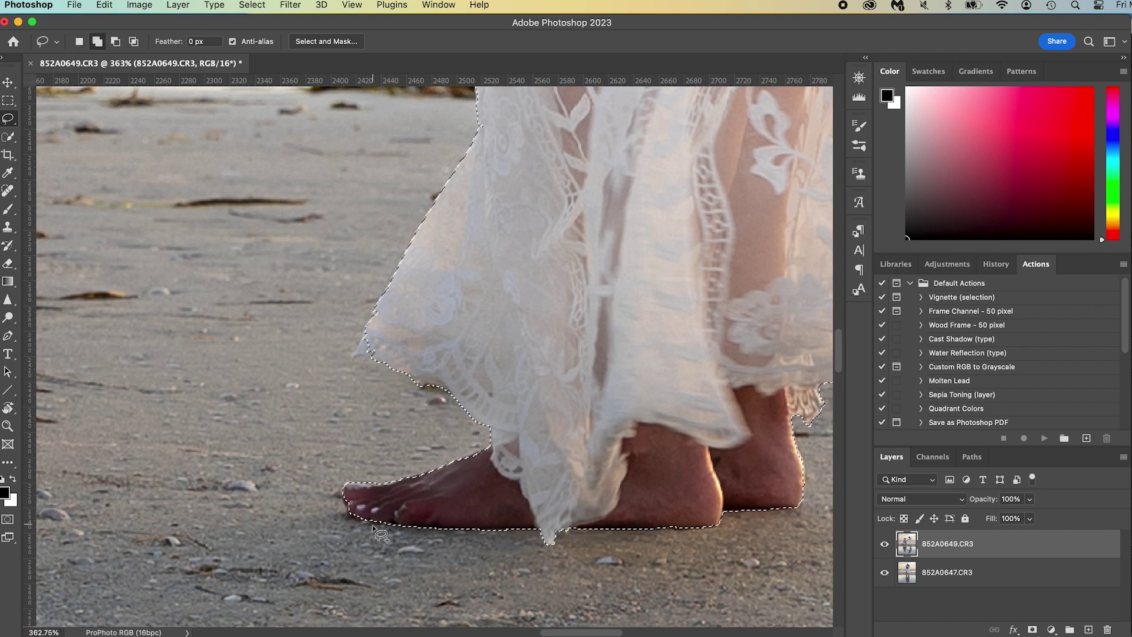
- Refine the selection along the front edge of the dress and the back of the woman's hair with the Lasso tool
scroll(379, 519, "up", 15)
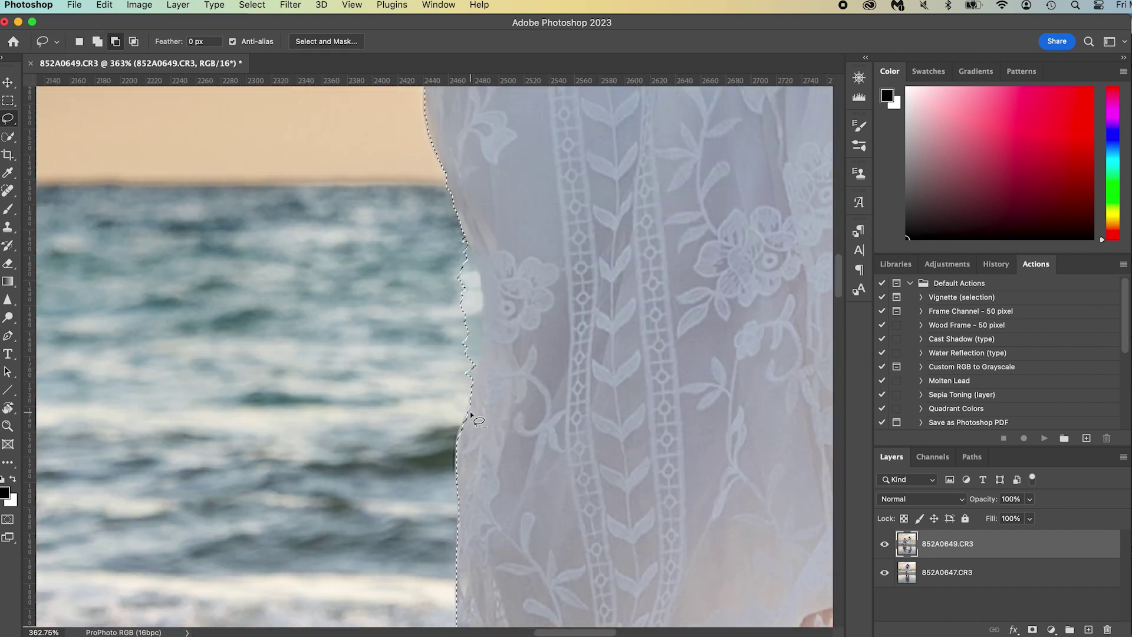
scroll(551, 353, "up", 10)
scroll(589, 503, "right", 2)
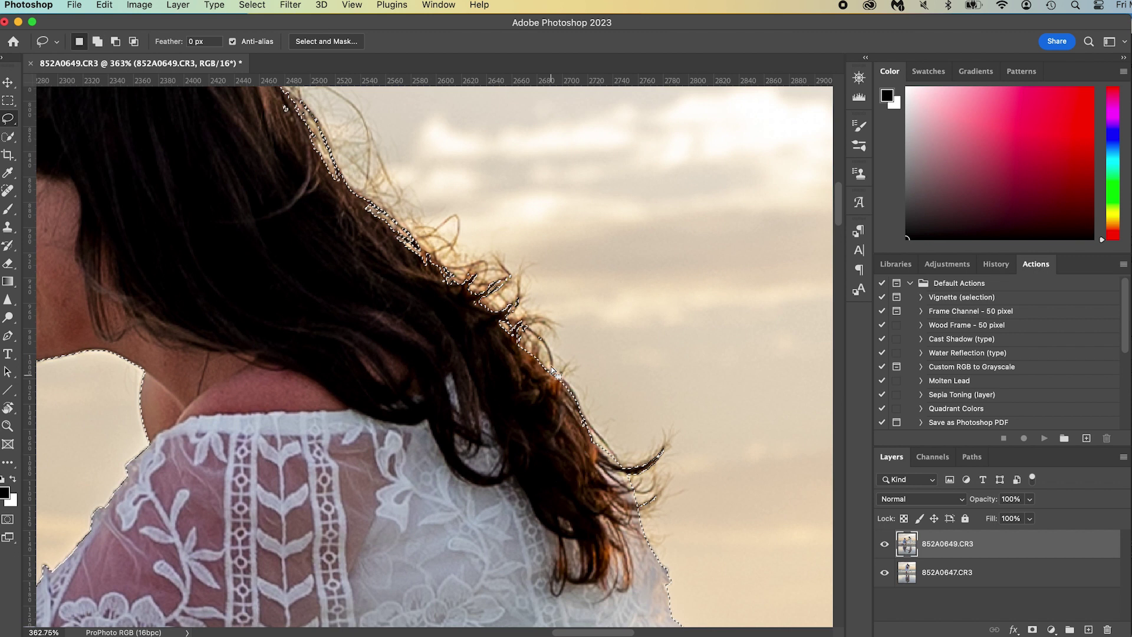
left_click_drag(407, 211, 629, 458)
left_click_drag(426, 328, 447, 325)
- Copy the selected couple to a new layer and flip the copy vertically
key("super+0")
key("super+j")
key("super+t")
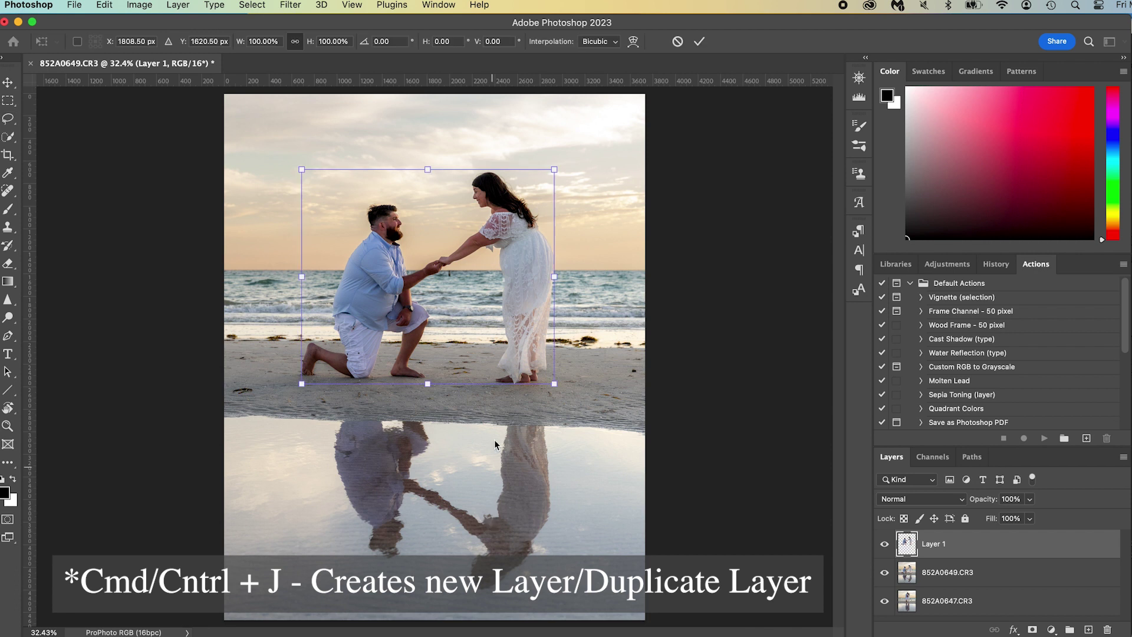
right_click(423, 323)
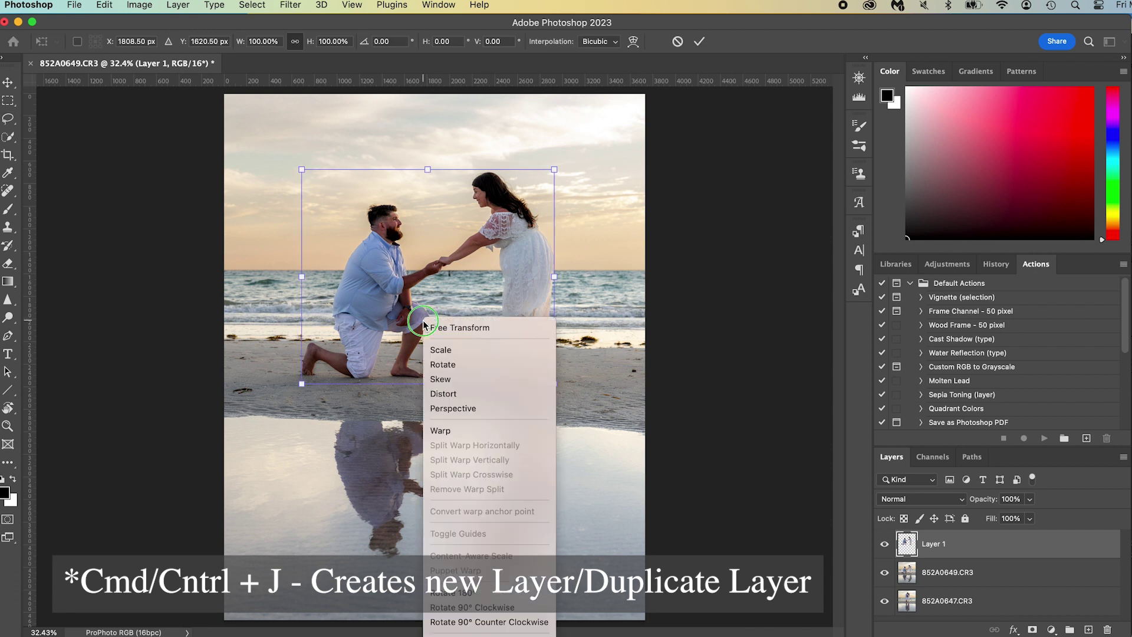
left_click(478, 629)
right_click(470, 296)
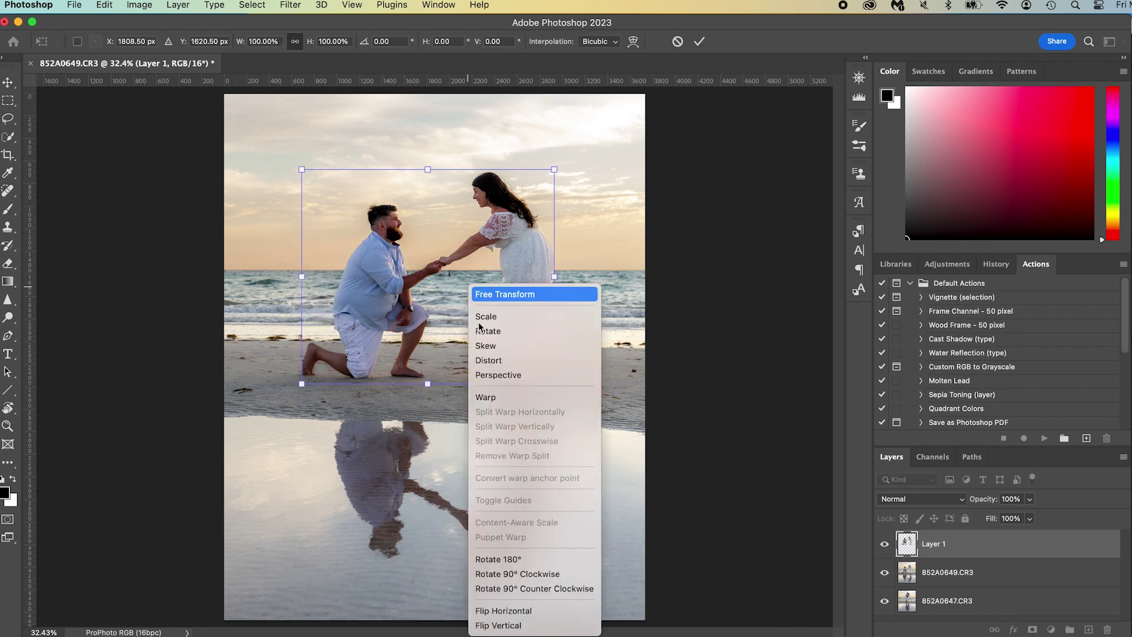
left_click(519, 622)
- Move the flipped couple straight down about 1891 px so its feet meet the standing figures' feet, and commit the transform
left_click_drag(459, 341, 445, 472)
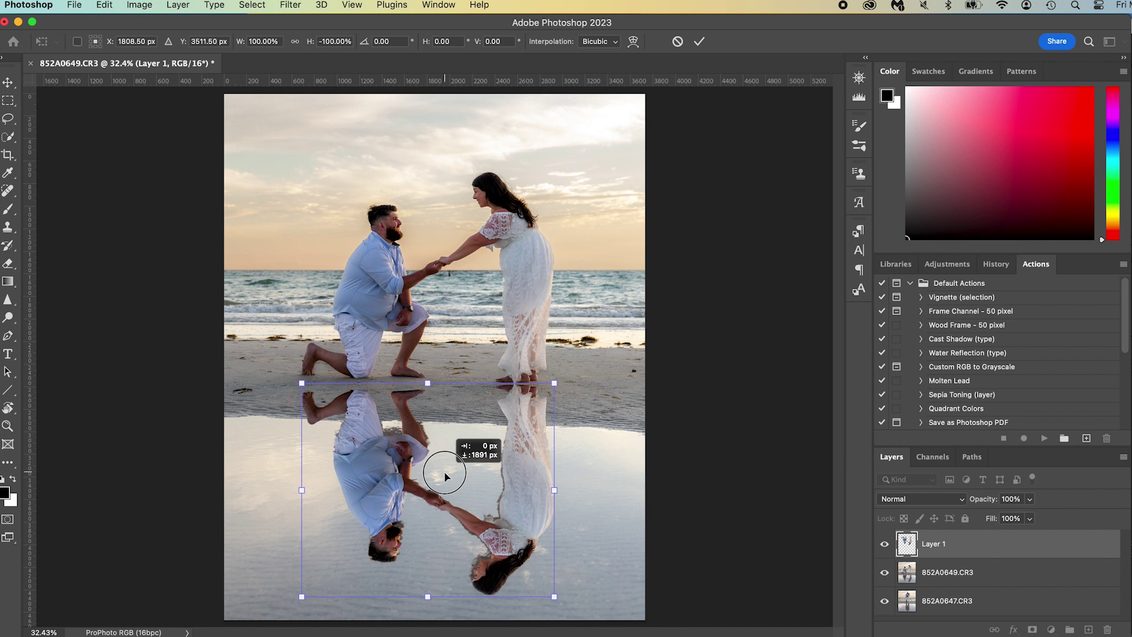
left_click_drag(444, 472, 444, 472)
key("Return")
- Hide the flipped couple layer and make the 852A0649.CR3 layer active
key("l")
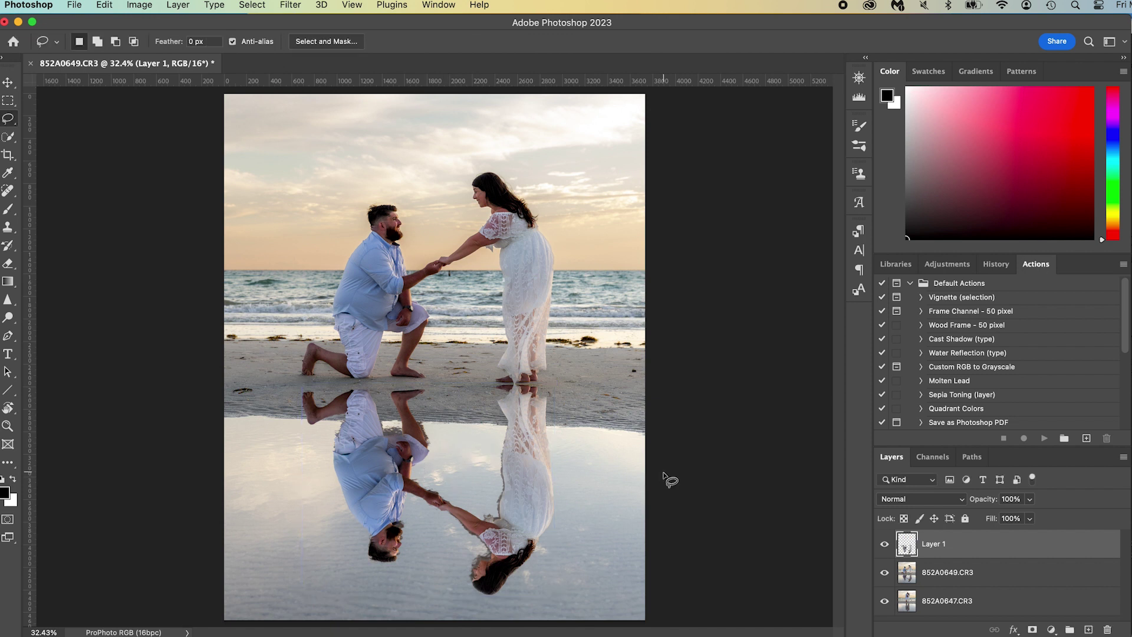
left_click(885, 543)
left_click(913, 575)
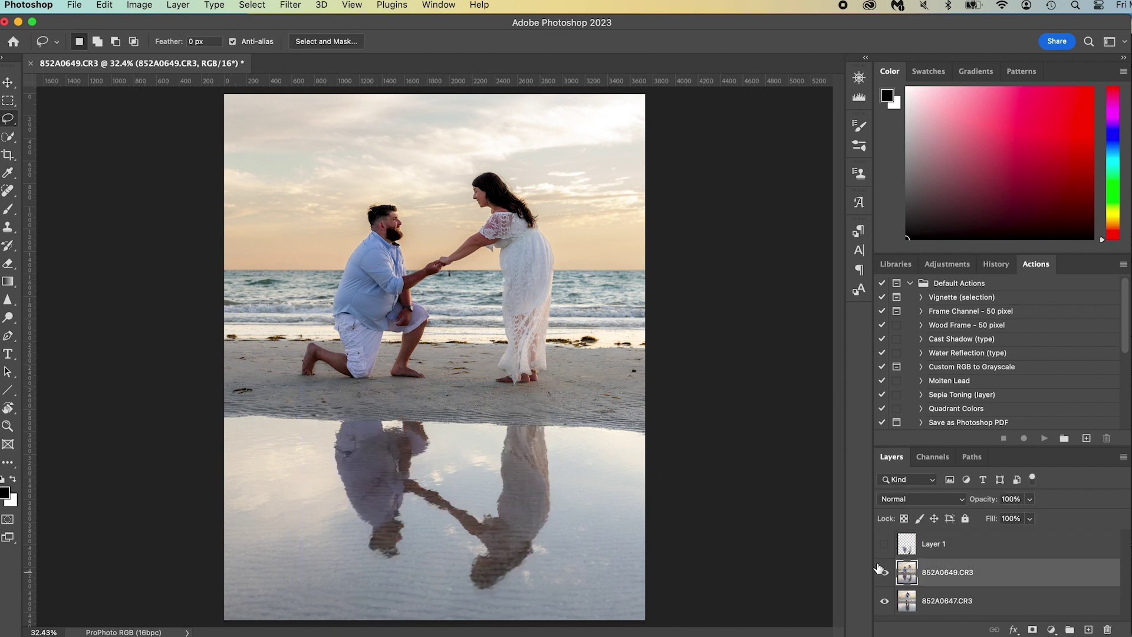
- Mask off the upper part of the 852A0649.CR3 layer down to the couple's feet, keeping only the lower sand and water
key("m")
mouse_move(687, 381)
left_mouse_down()
mouse_move(84, 286)
mouse_move(42, 45)
left_mouse_up()
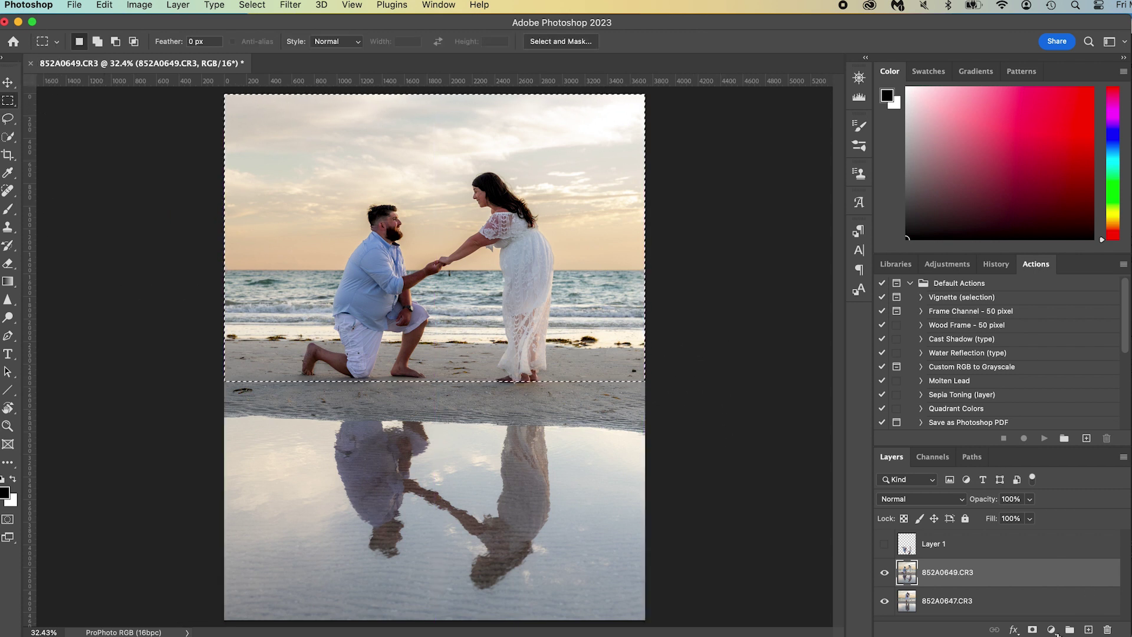
left_click(1033, 630)
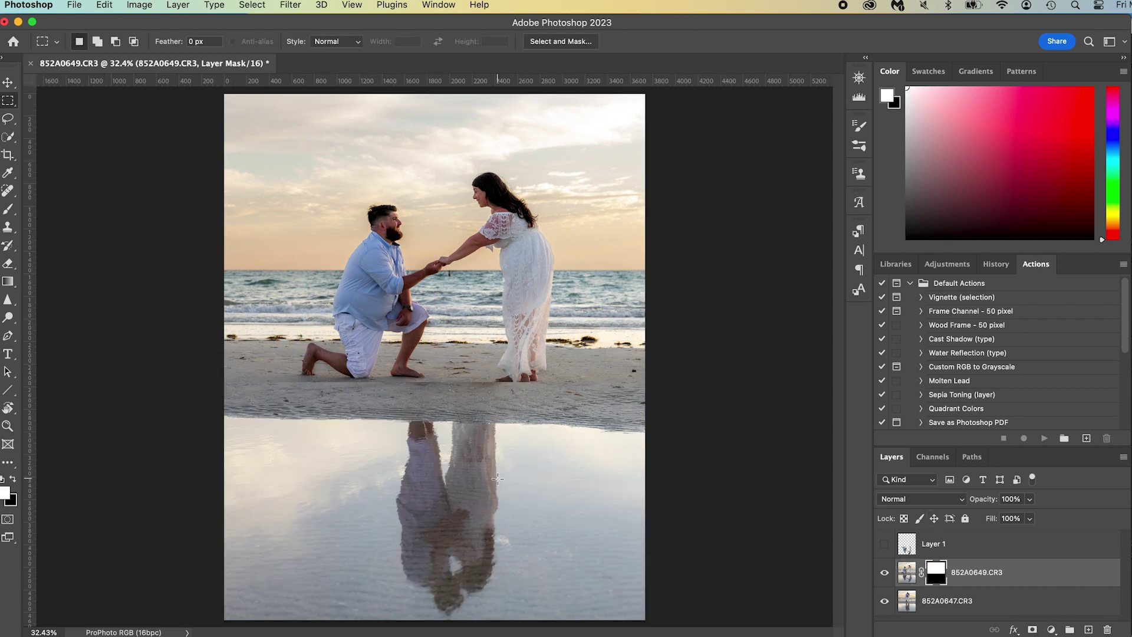
key("super+i")
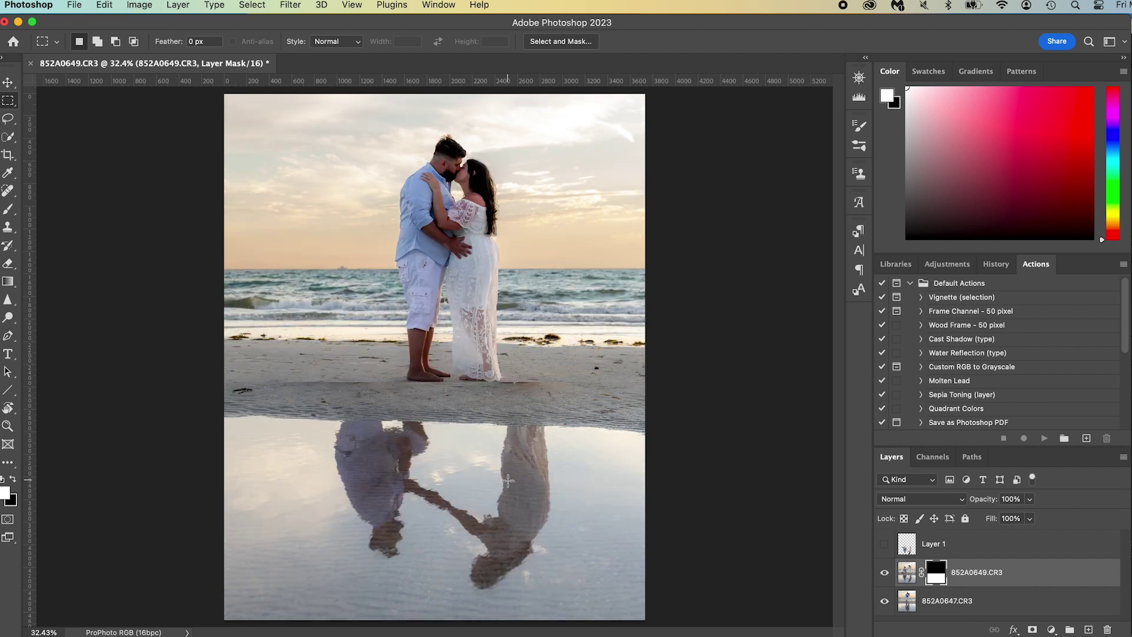
left_click(885, 543)
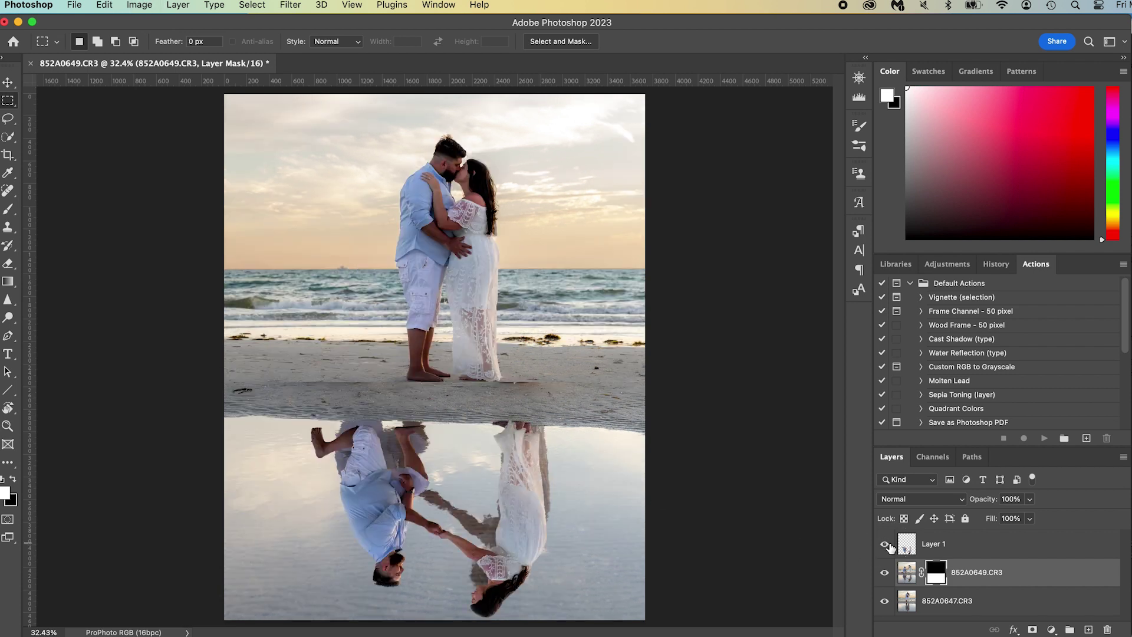
left_click(886, 544)
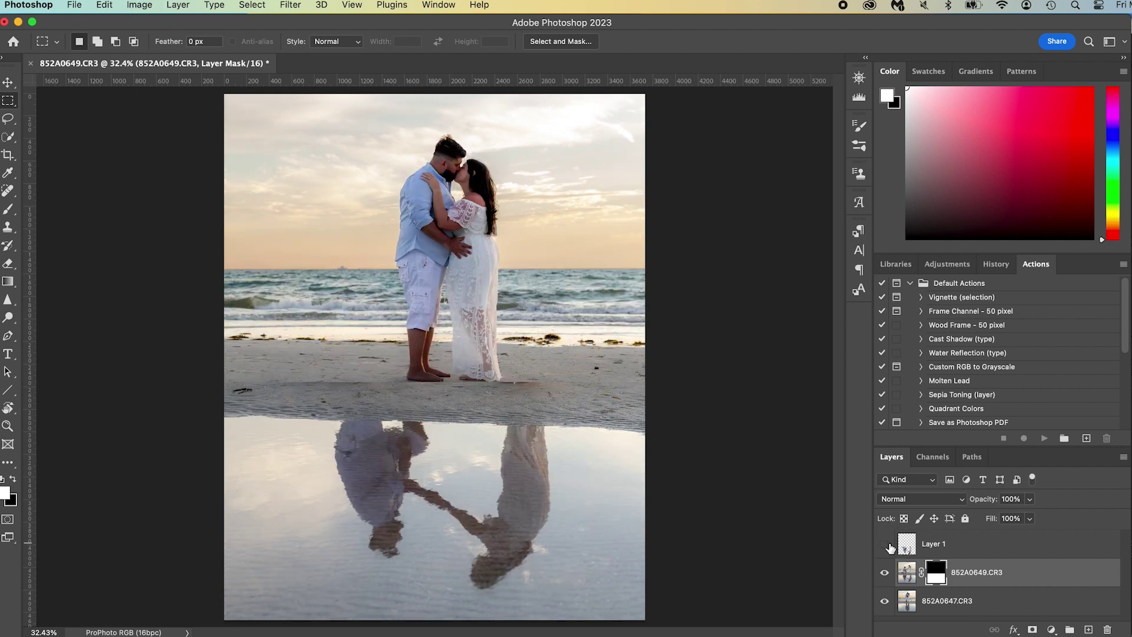
- Remove the couple's original reflection from the water on the 852A0649.CR3 layer with a lasso selection and Content-Aware Fill, then deselect
left_click(908, 575)
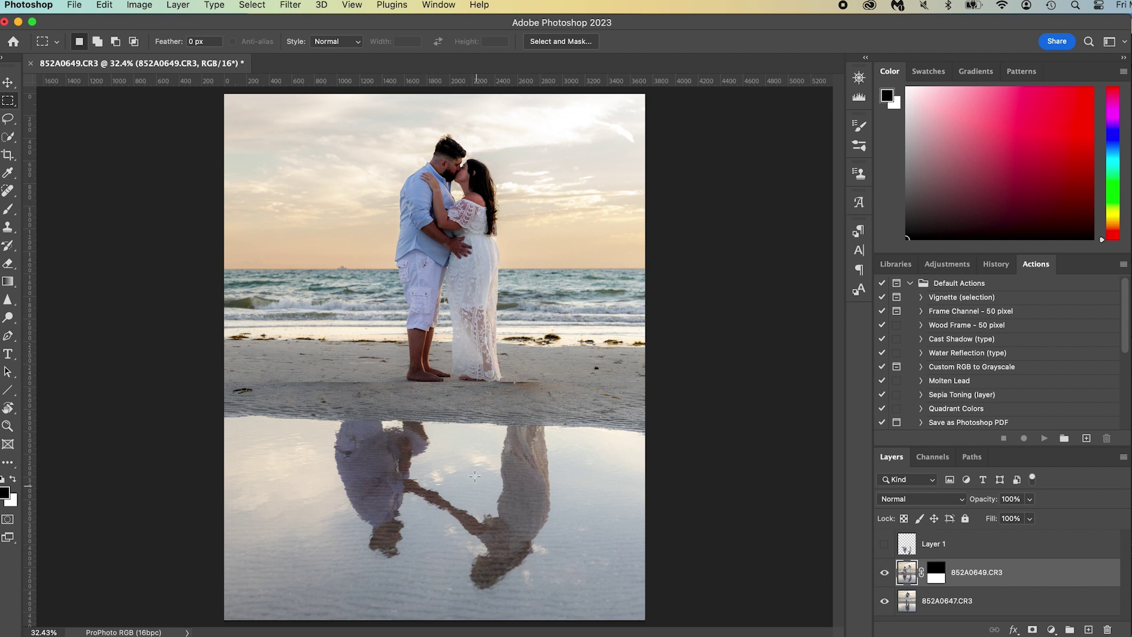
key("l")
mouse_move(552, 425)
left_mouse_down()
mouse_move(327, 418)
mouse_move(309, 487)
mouse_move(416, 607)
mouse_move(568, 579)
mouse_move(553, 426)
left_mouse_up()
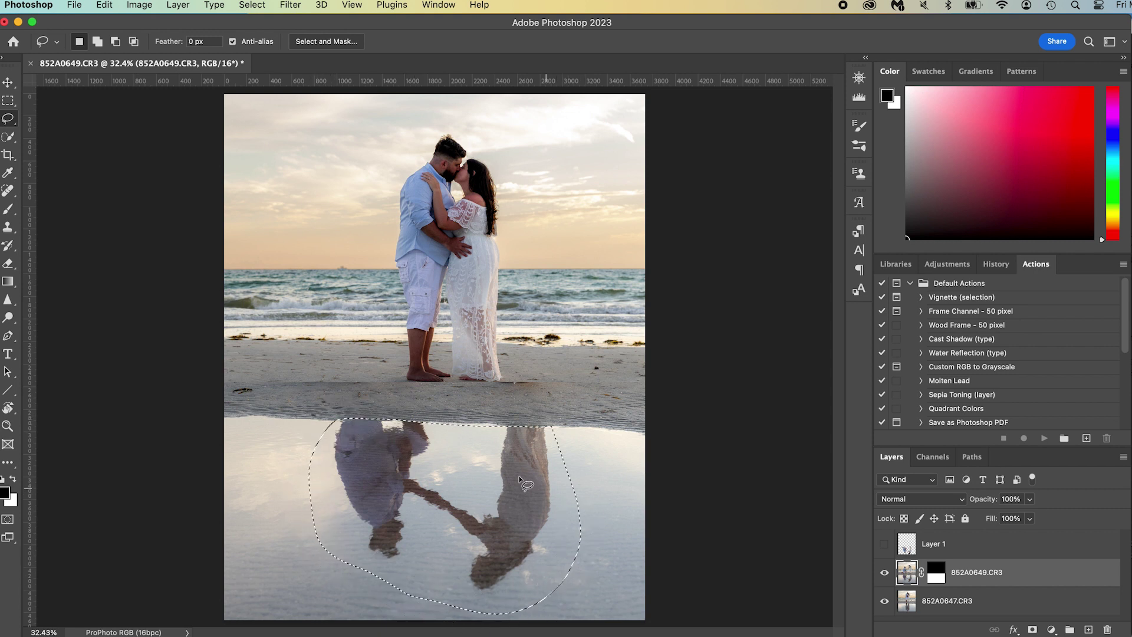
left_click(126, 4)
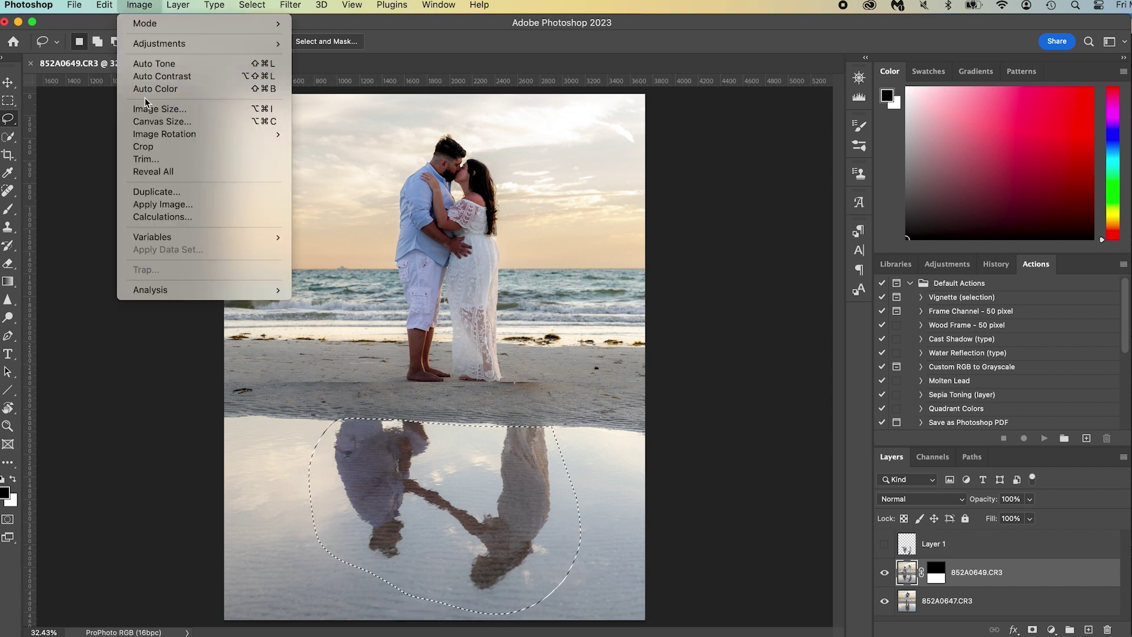
mouse_move(104, 5)
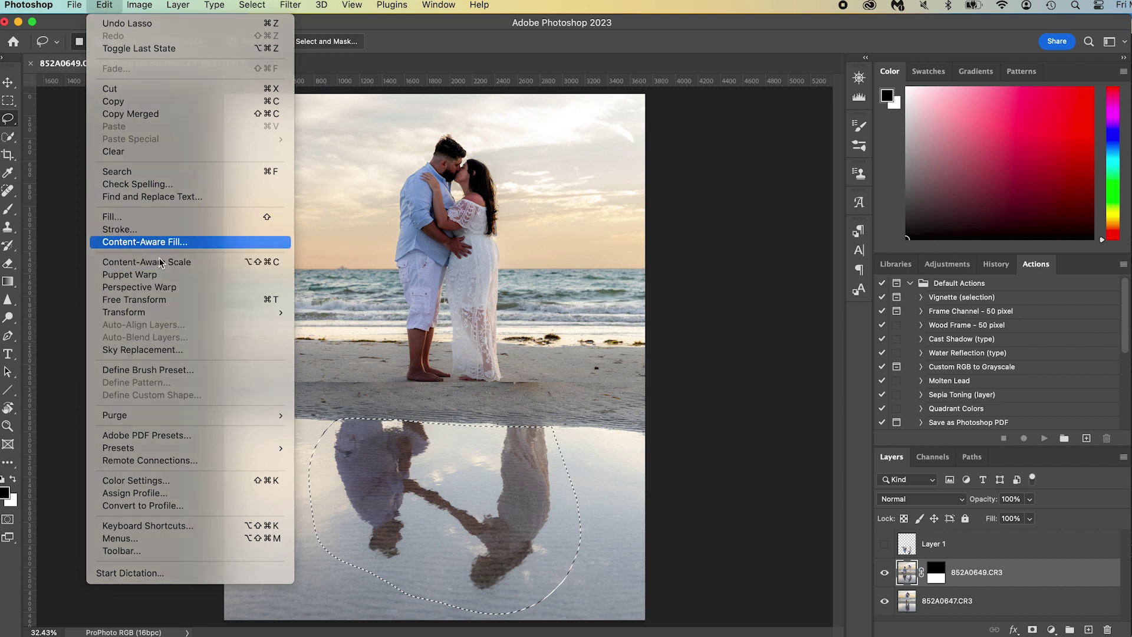
left_click(145, 242)
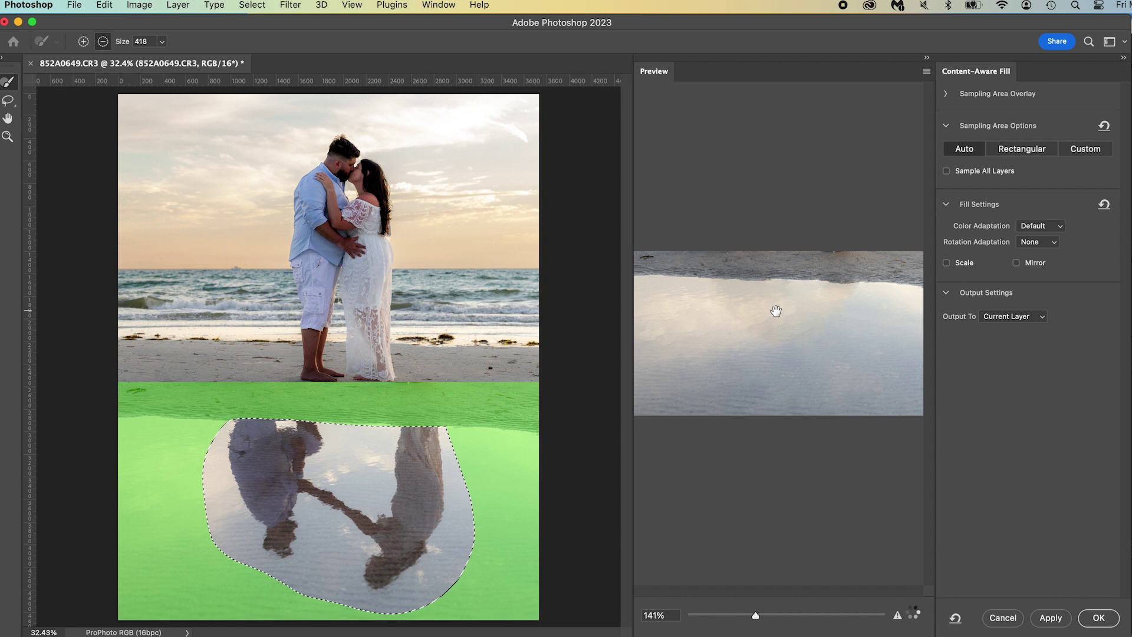
left_click(1099, 618)
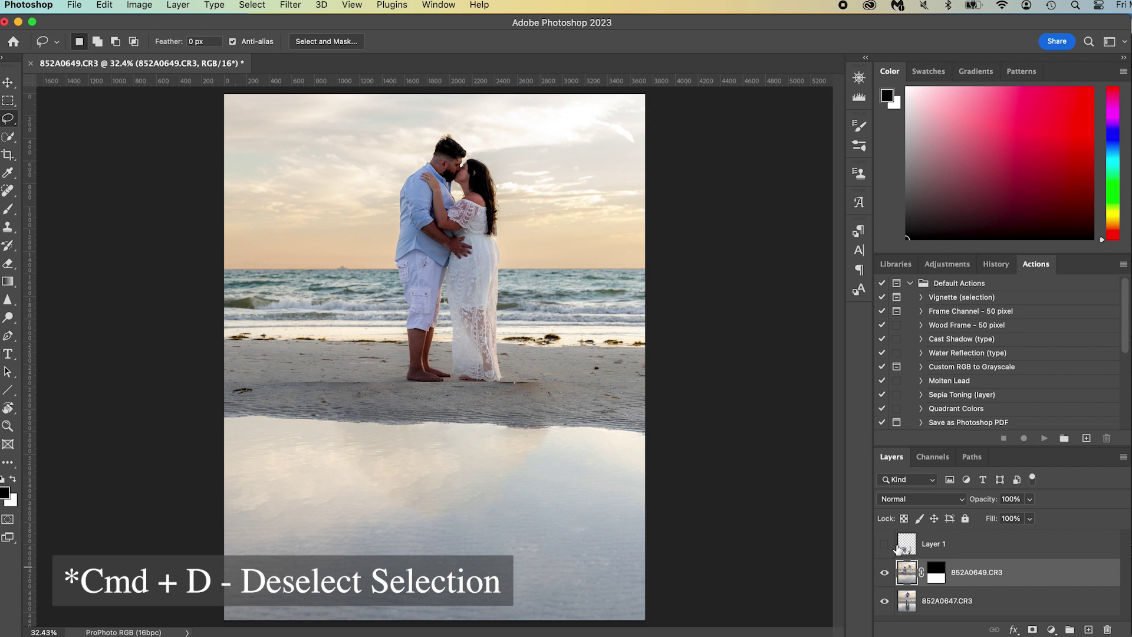
- Show Layer 1, scale the flipped couple to 102.29% and shift it slightly up and sideways to meet the shoreline
left_click(885, 544)
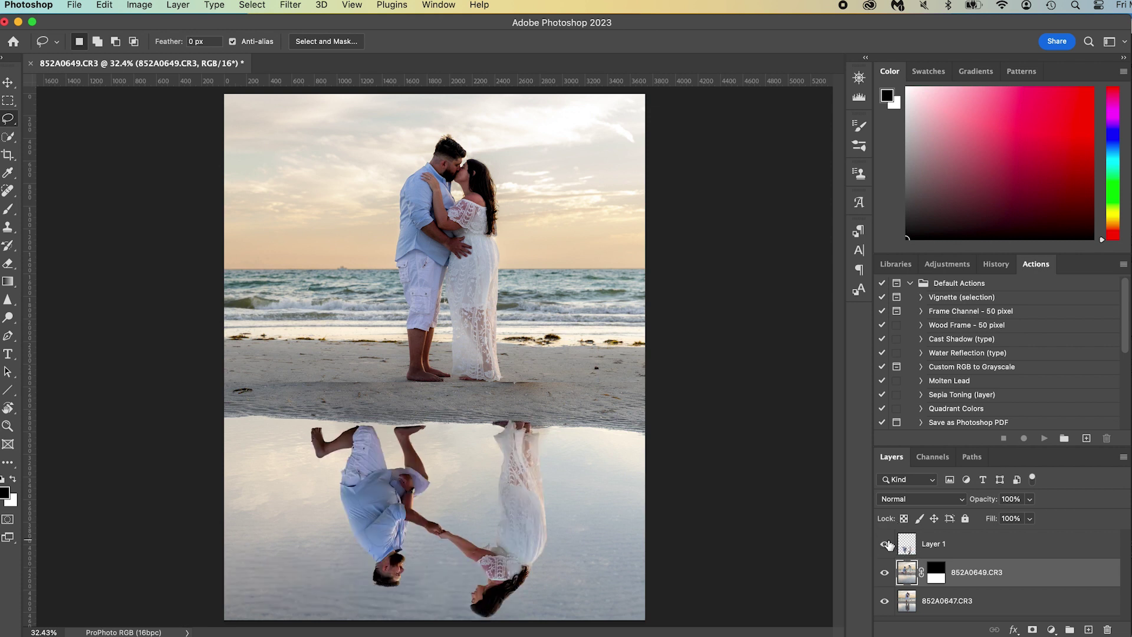
left_click(937, 547)
key("super+t")
left_click_drag(480, 489, 494, 479)
left_click_drag(429, 613, 433, 614)
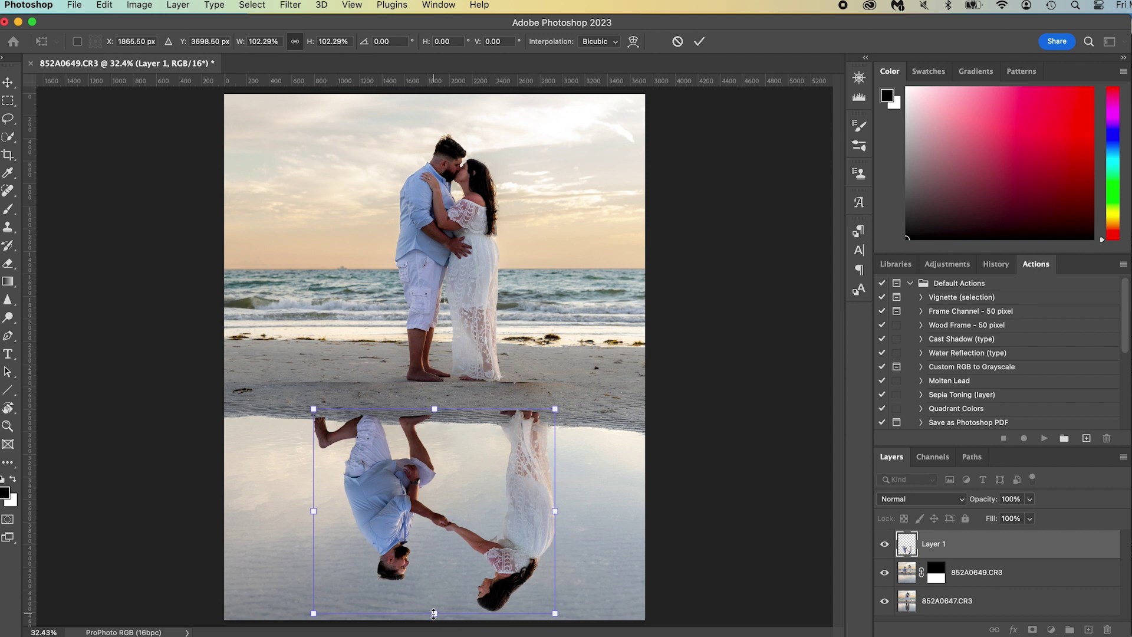
key("Return")
key("l")
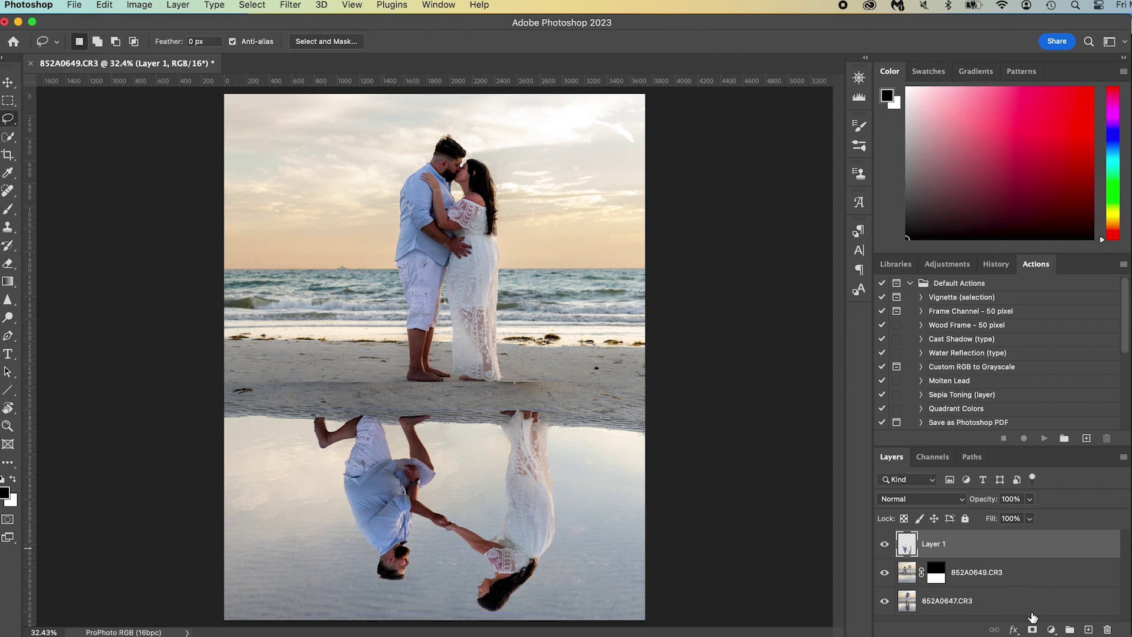
- Add a layer mask to Layer 1 and paint out the part of the man's shorts that overlaps the sand
left_click(1033, 629)
key("b")
left_click_drag(394, 397, 376, 399)
key("x")
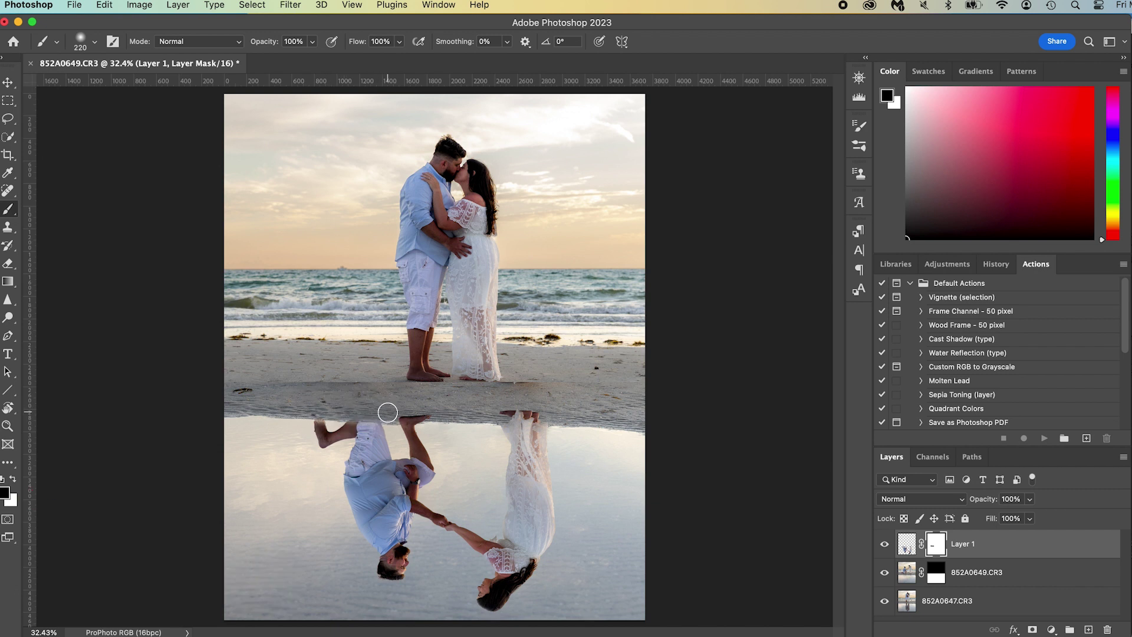
- Paint black across the sand strip on the 852A0649.CR3 layer's mask with a soft brush to blend the seam
left_click(937, 574)
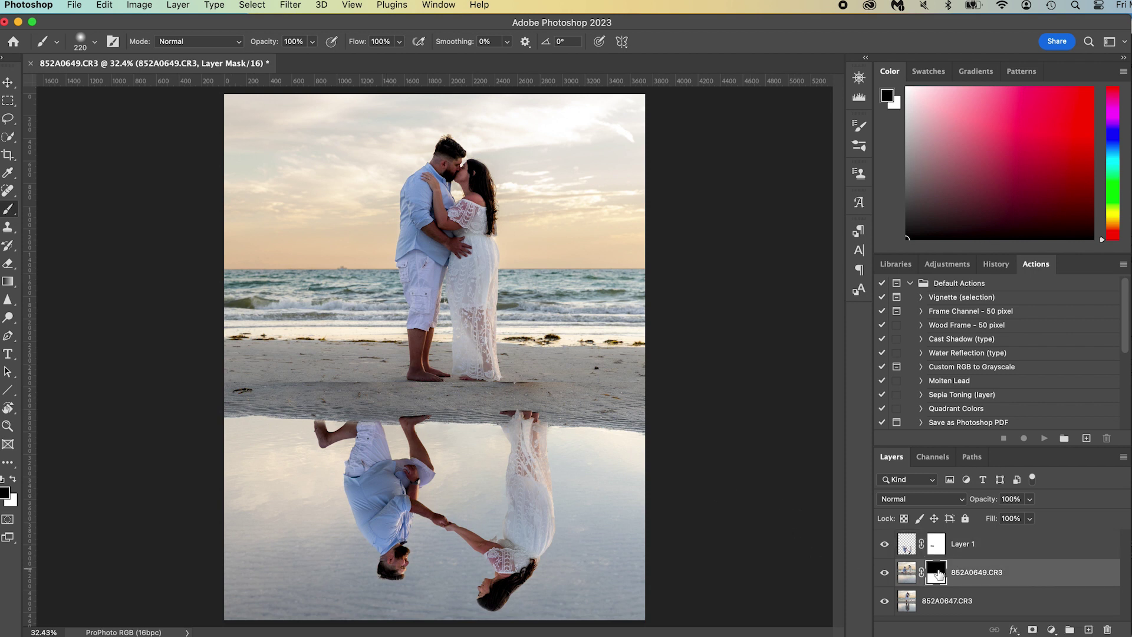
left_click_drag(320, 393, 349, 393)
key("x")
mouse_move(270, 399)
left_mouse_down()
mouse_move(220, 400)
mouse_move(390, 406)
left_mouse_up()
key("super+z")
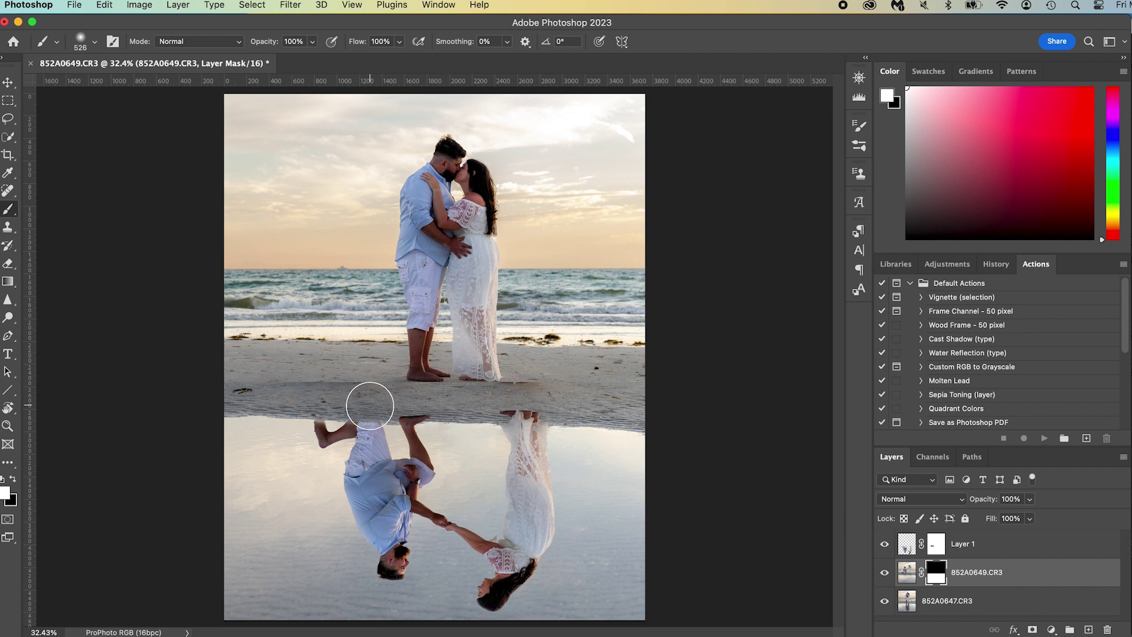
key("x")
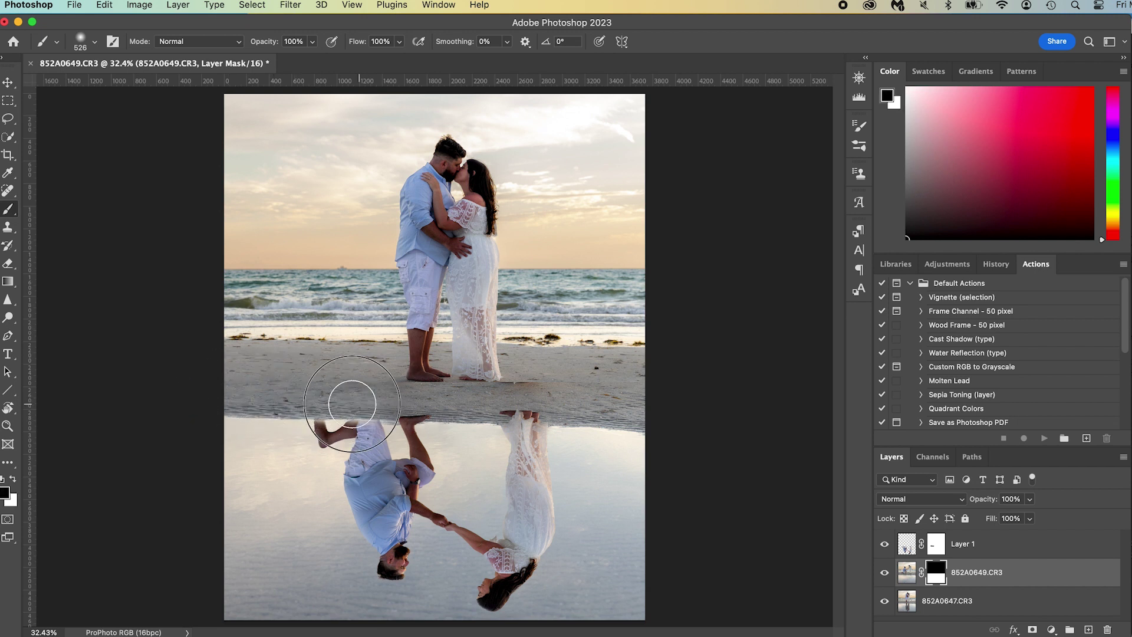
mouse_move(413, 403)
left_mouse_down()
mouse_move(633, 403)
mouse_move(213, 393)
left_mouse_up()
- Paint white along the water just below the shoreline on the 852A0649.CR3 mask to cover the kissing couple's original reflection
key("x")
left_click_drag(265, 443, 228, 425)
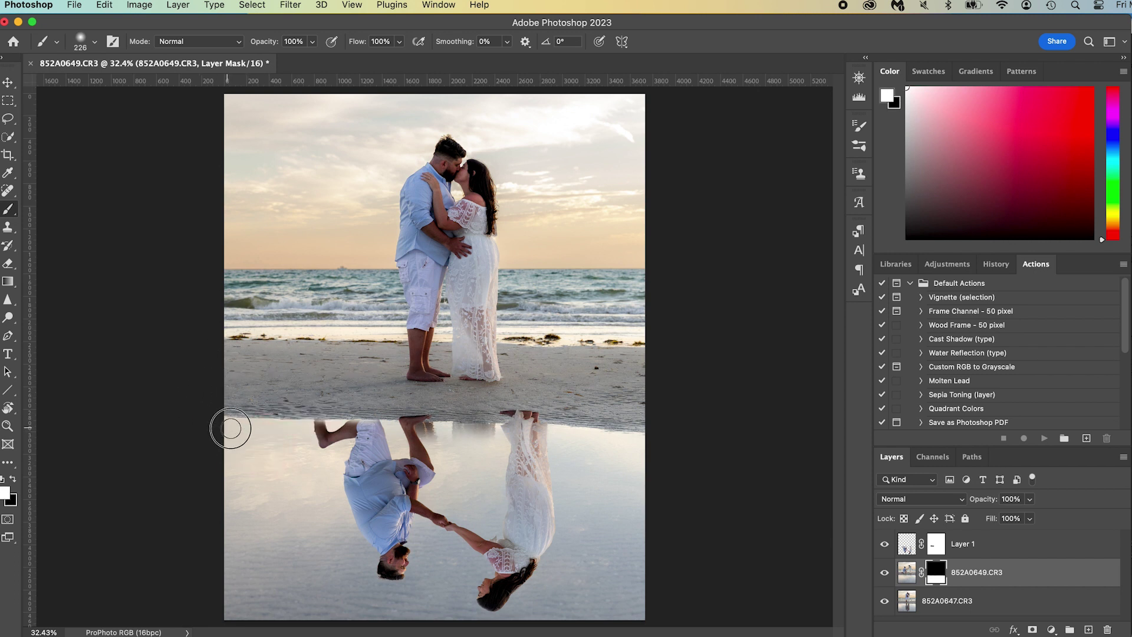
left_click_drag(296, 432, 647, 443)
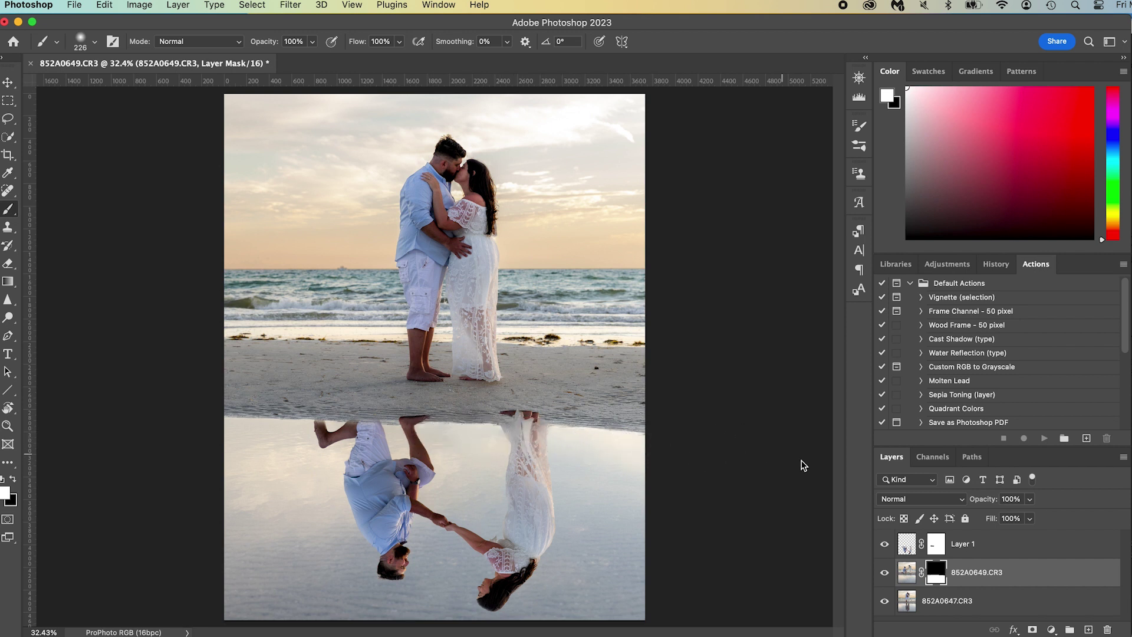
- Paint out the flipped woman's feet and the man's front foot over the sand on Layer 1's mask
left_click(932, 545)
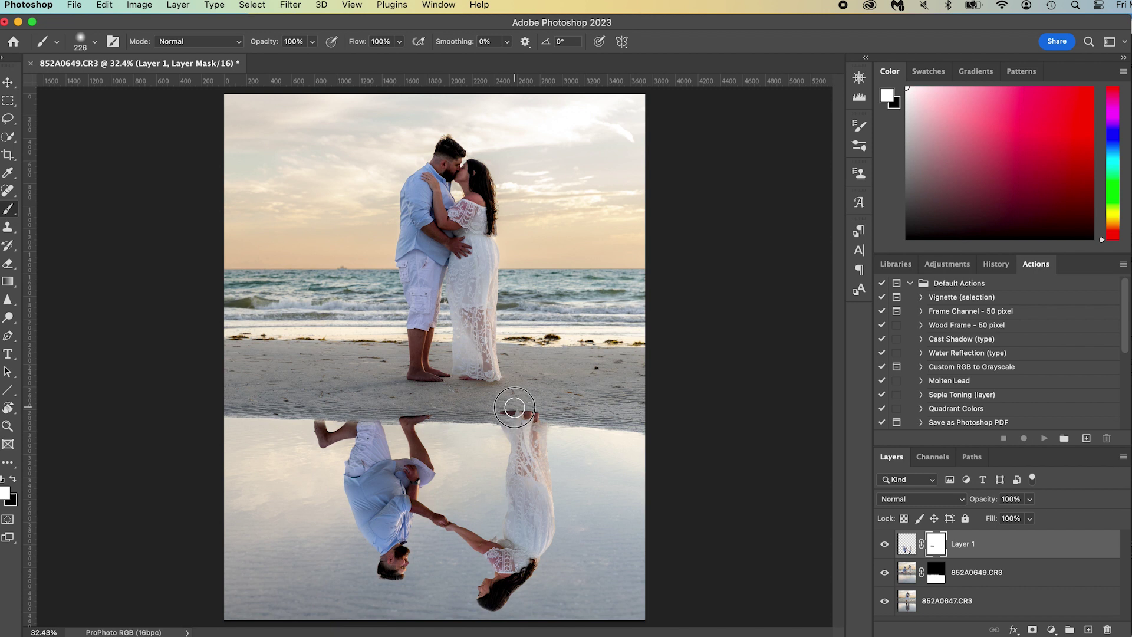
key("x")
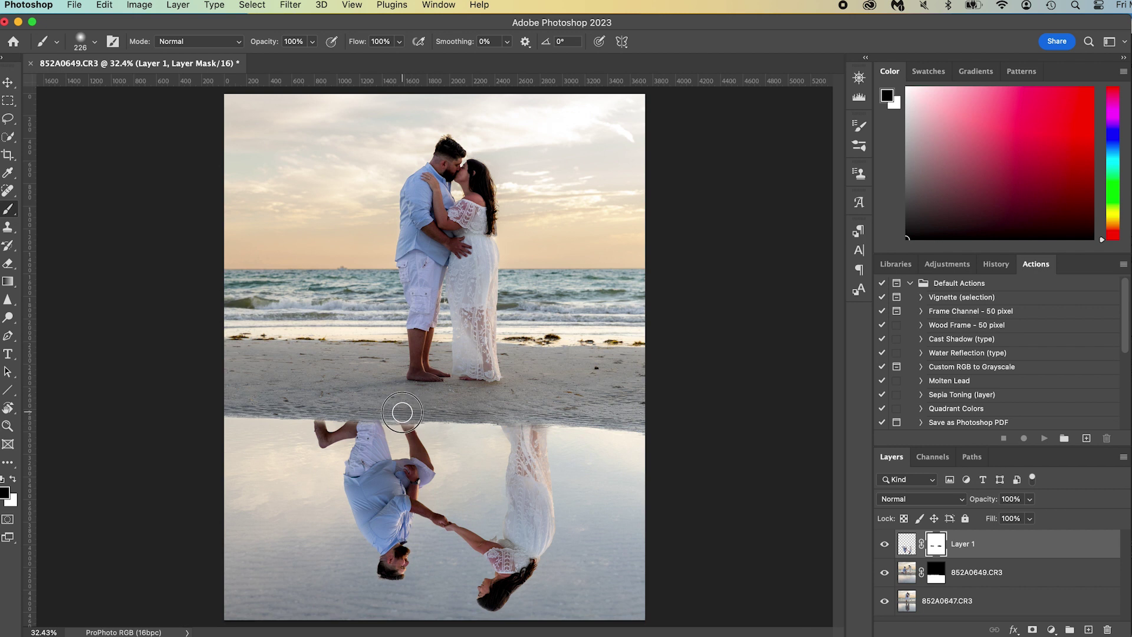
- Refine Layer 1's mask around the flipped man's back foot with a 40 px brush so it ends cleanly at the shoreline
key("z")
mouse_move(368, 420)
left_mouse_down()
mouse_move(440, 437)
mouse_move(515, 418)
left_mouse_up()
key("b")
key("x")
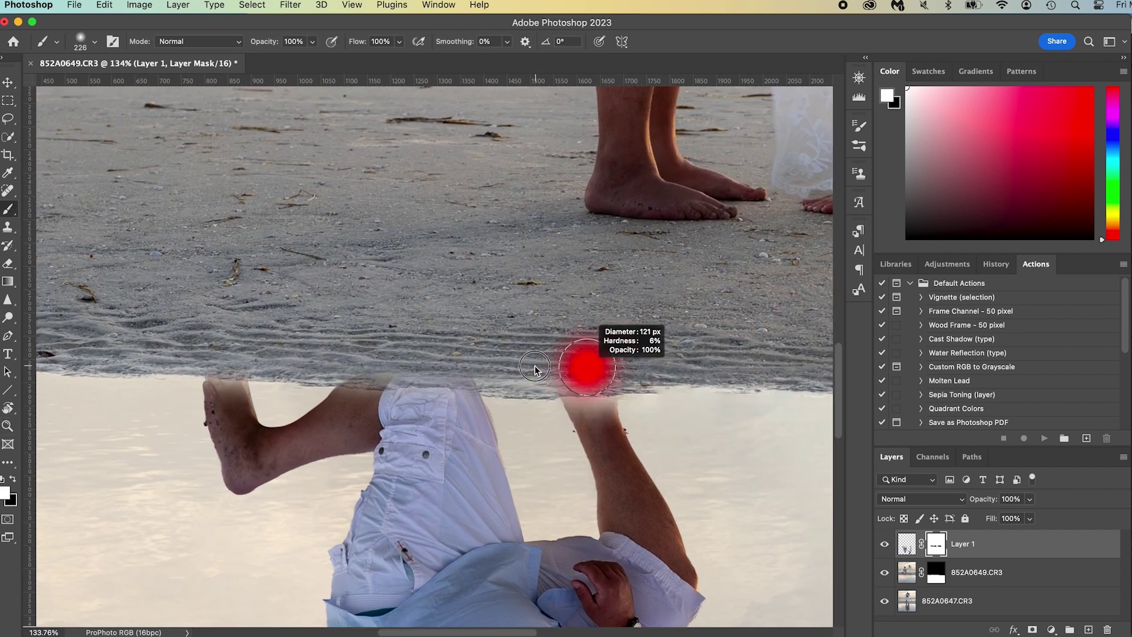
mouse_move(604, 368)
left_mouse_down()
mouse_move(564, 373)
mouse_move(603, 374)
mouse_move(554, 371)
mouse_move(642, 373)
mouse_move(192, 356)
mouse_move(225, 362)
mouse_move(211, 362)
mouse_move(225, 398)
mouse_move(203, 392)
mouse_move(233, 396)
left_mouse_up()
key("x")
key("x")
key("x")
mouse_move(220, 356)
left_mouse_down()
mouse_move(202, 358)
mouse_move(239, 371)
left_mouse_up()
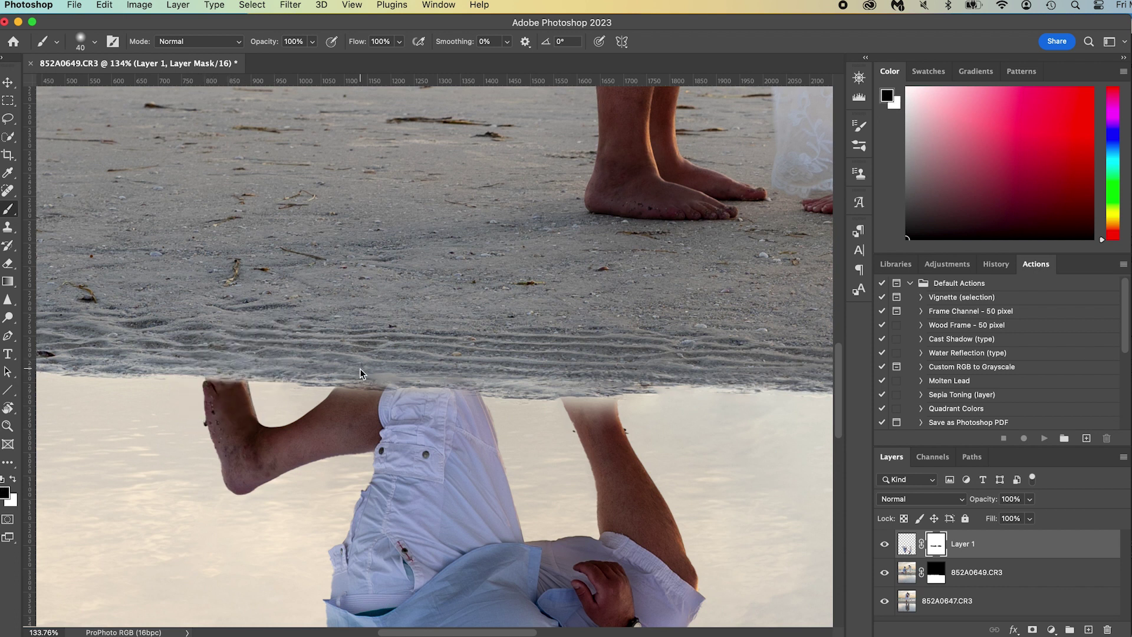
- Paint the flipped man's knee, shorts edge and front leg back in up to the shoreline on Layer 1's mask
left_click_drag(346, 394, 469, 394)
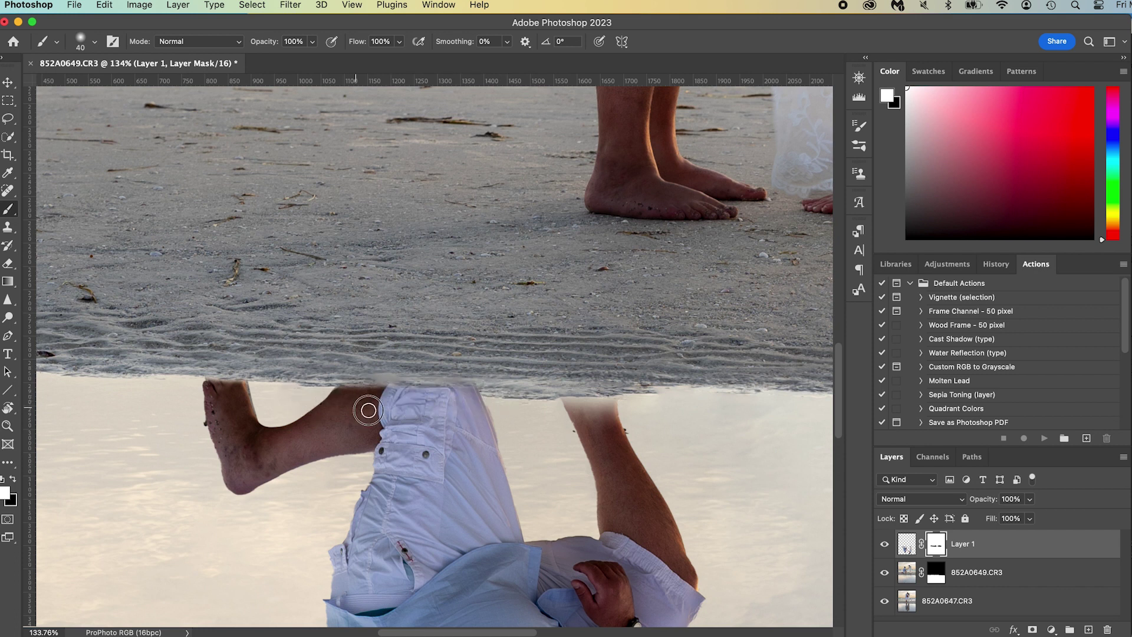
mouse_move(560, 404)
left_mouse_down()
mouse_move(617, 405)
mouse_move(570, 417)
left_mouse_up()
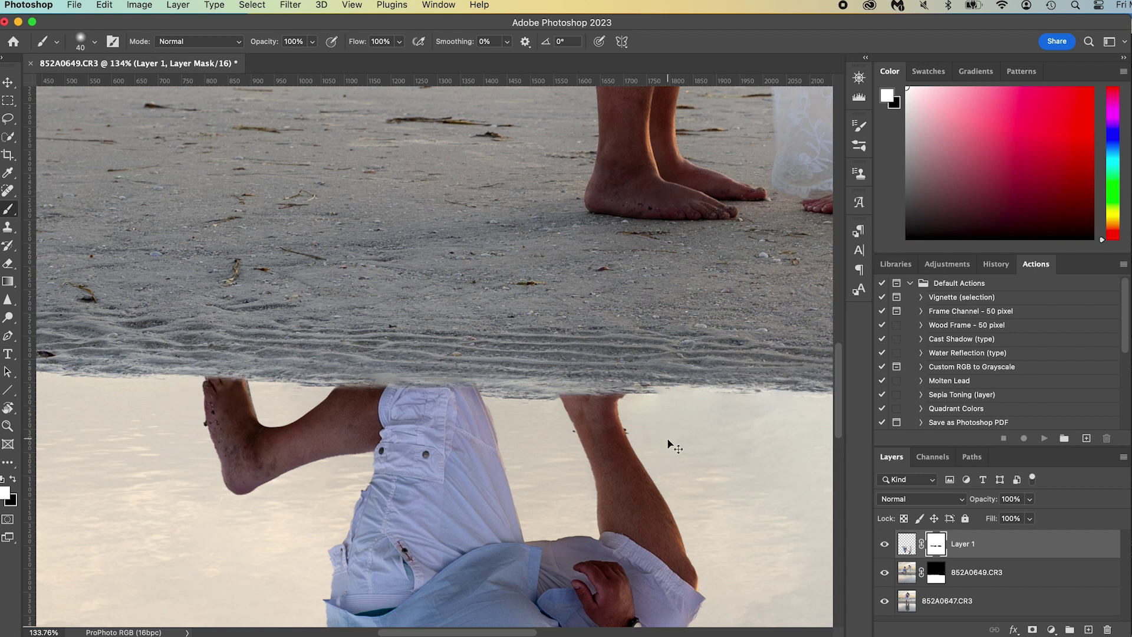
key("super+0")
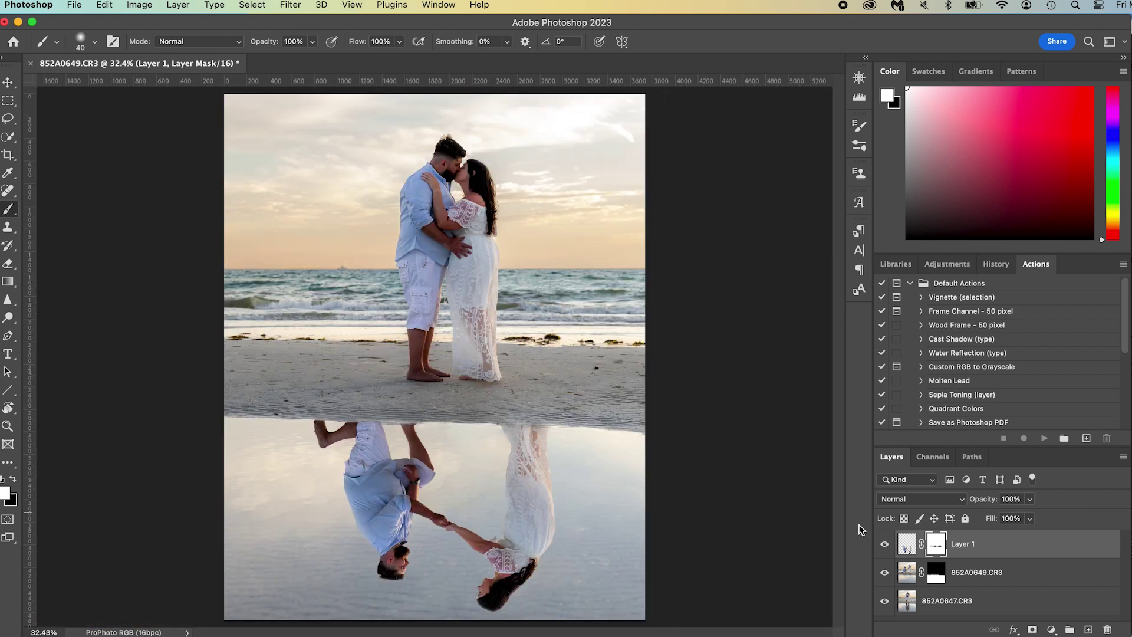
- Stamp all visible layers into a new layer above Layer 1 and duplicate that merged layer
left_click(914, 549)
key("x")
key("l")
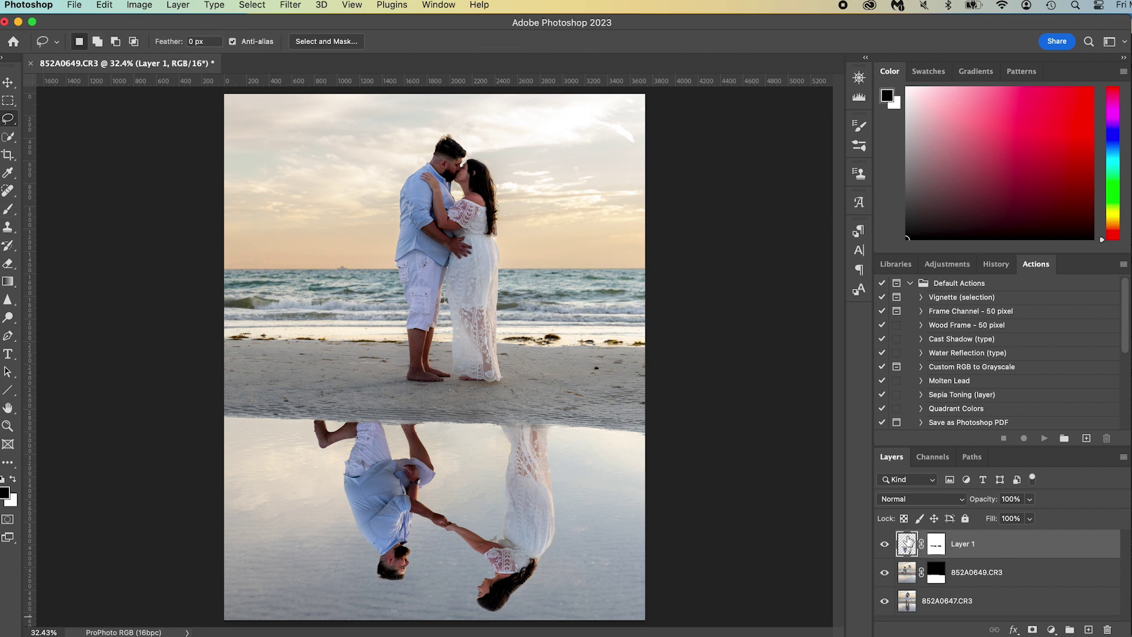
key("super+shift+alt+e")
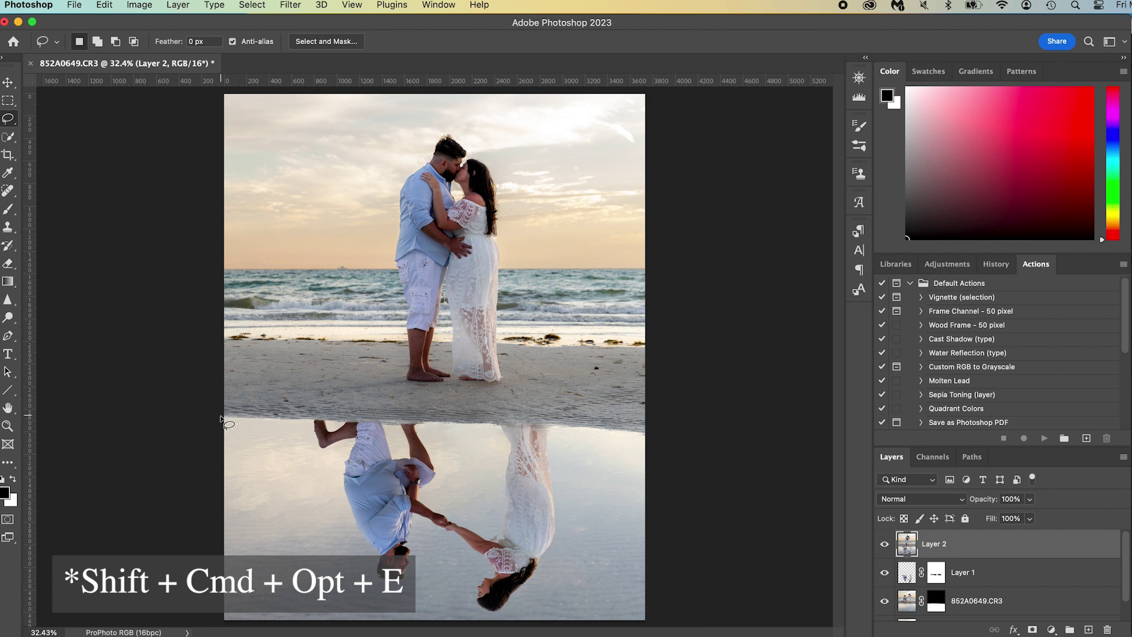
key("super+j")
- Lasso the whole water area below the shoreline on the duplicate, apply a 9.3-pixel Gaussian Blur to it, and deselect
mouse_move(251, 421)
left_mouse_down()
mouse_move(660, 440)
mouse_move(696, 584)
left_mouse_up()
mouse_move(615, 627)
left_mouse_down()
mouse_move(204, 484)
mouse_move(220, 418)
left_mouse_up()
left_click(253, 5)
mouse_move(291, 5)
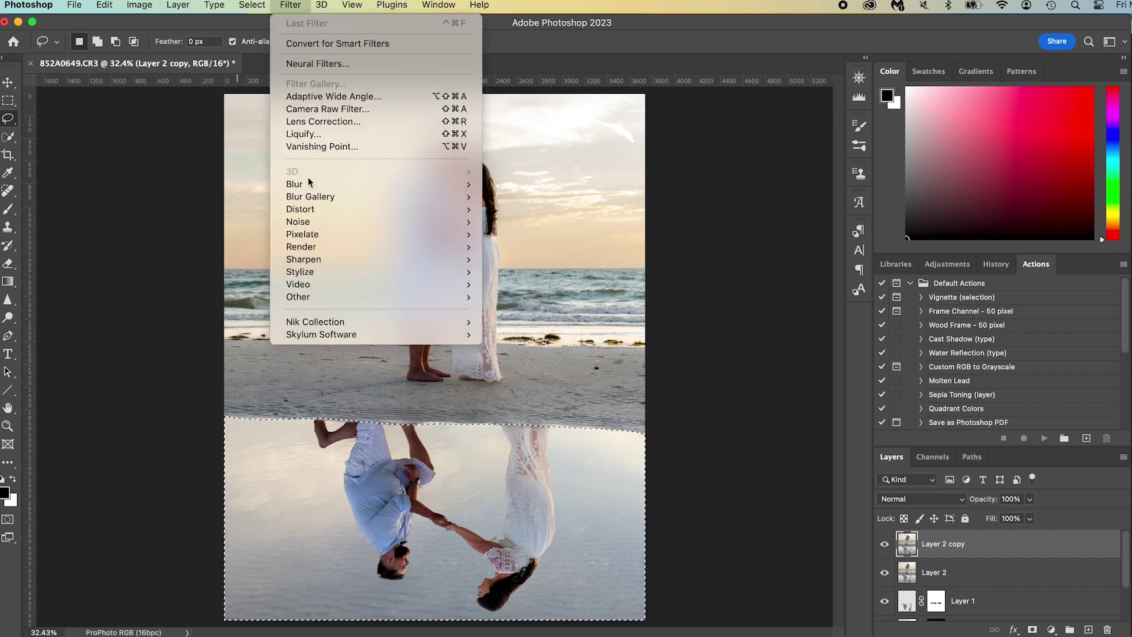
mouse_move(308, 183)
left_click(519, 234)
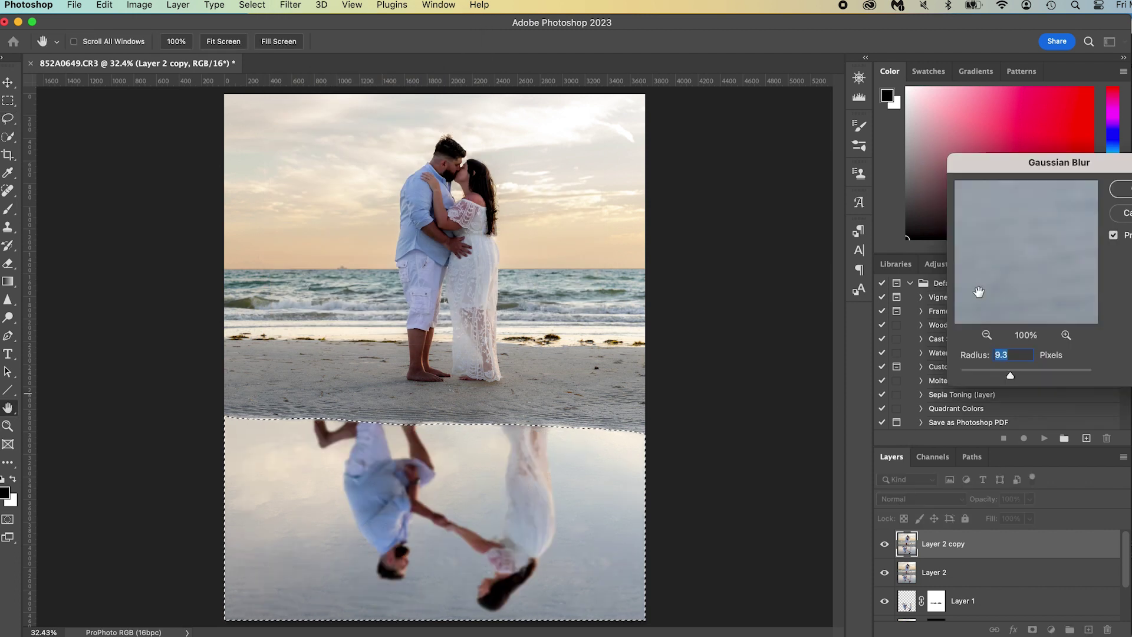
mouse_move(1010, 376)
left_mouse_down()
mouse_move(1022, 375)
mouse_move(1011, 375)
left_mouse_up()
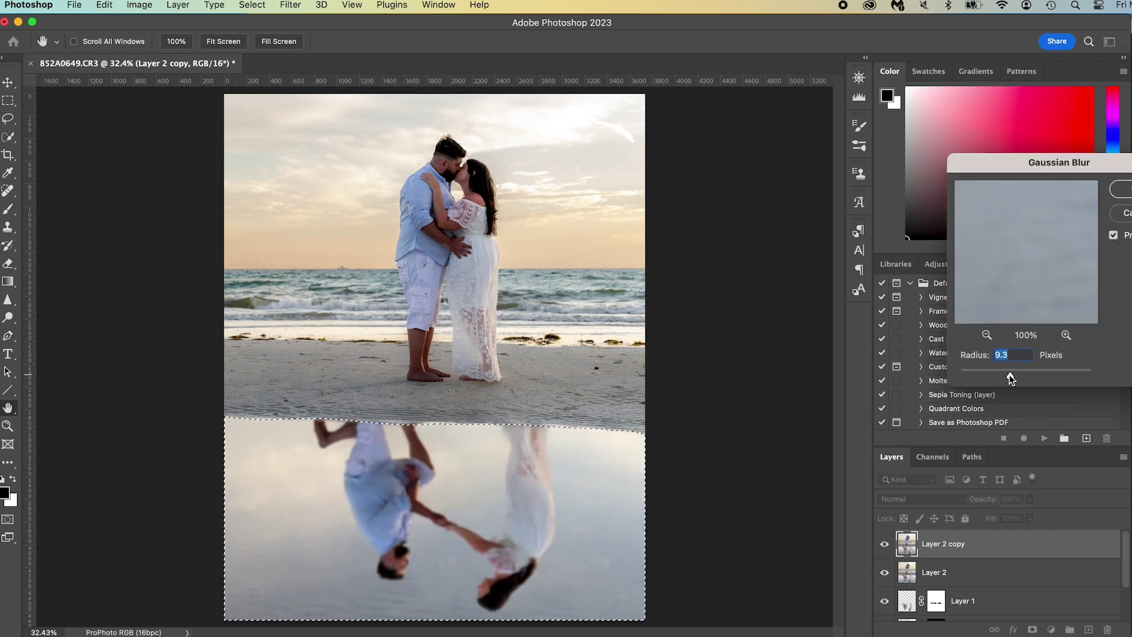
left_click(1122, 189)
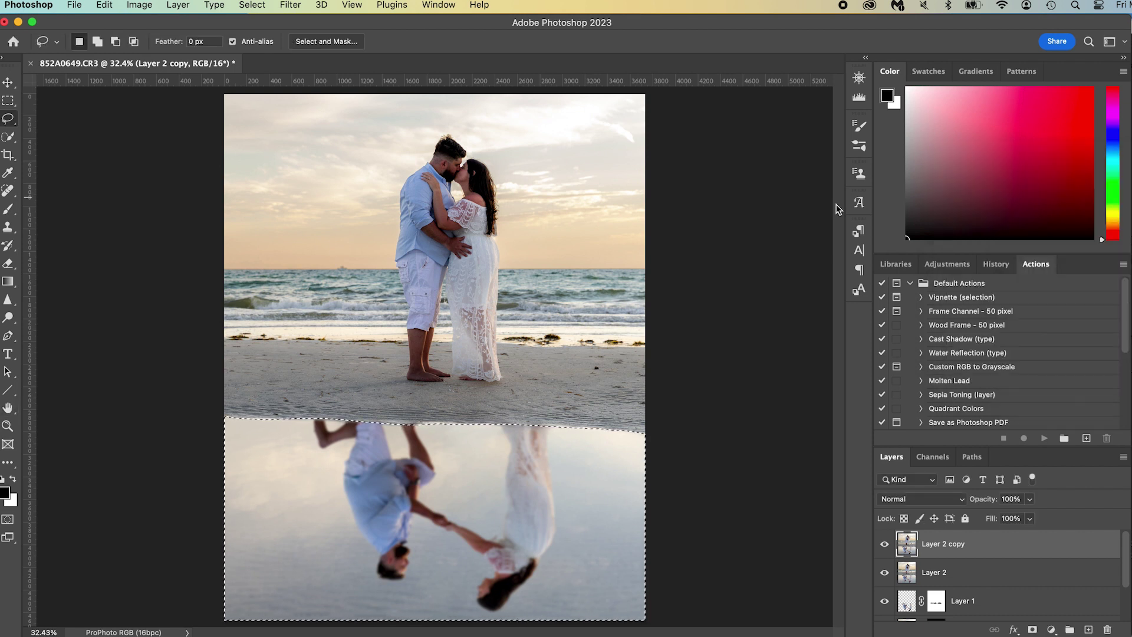
key("super+d")
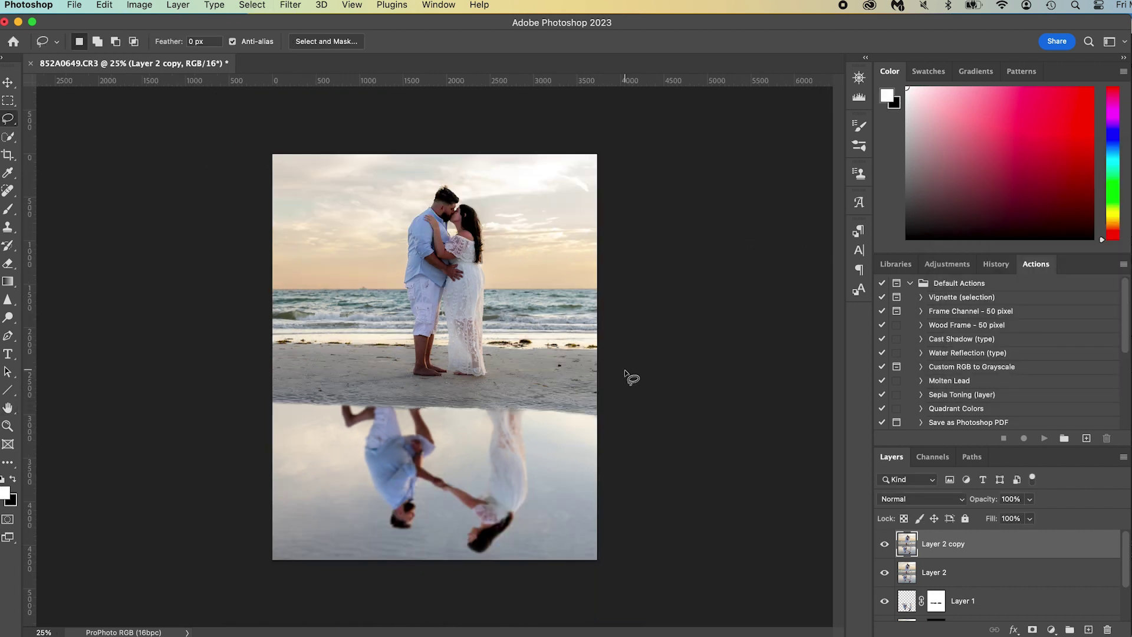
- Extend the canvas with the Crop tool at the original ratio, adding empty margins above, below and beside the image's right edge
key("c")
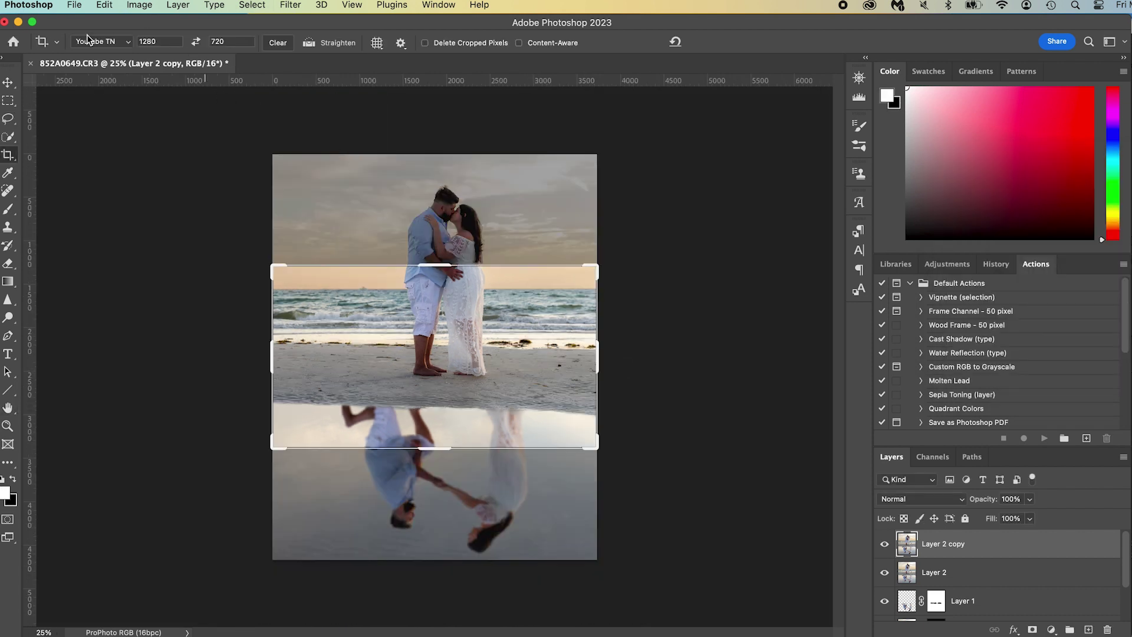
left_click(131, 43)
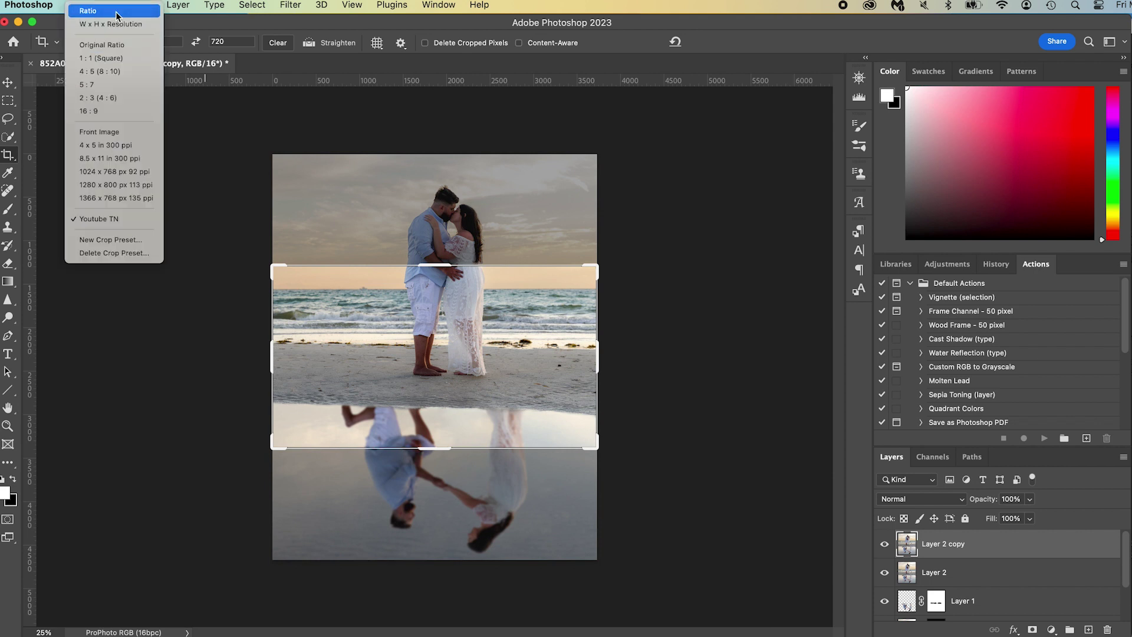
left_click(112, 44)
left_click_drag(597, 362, 609, 362)
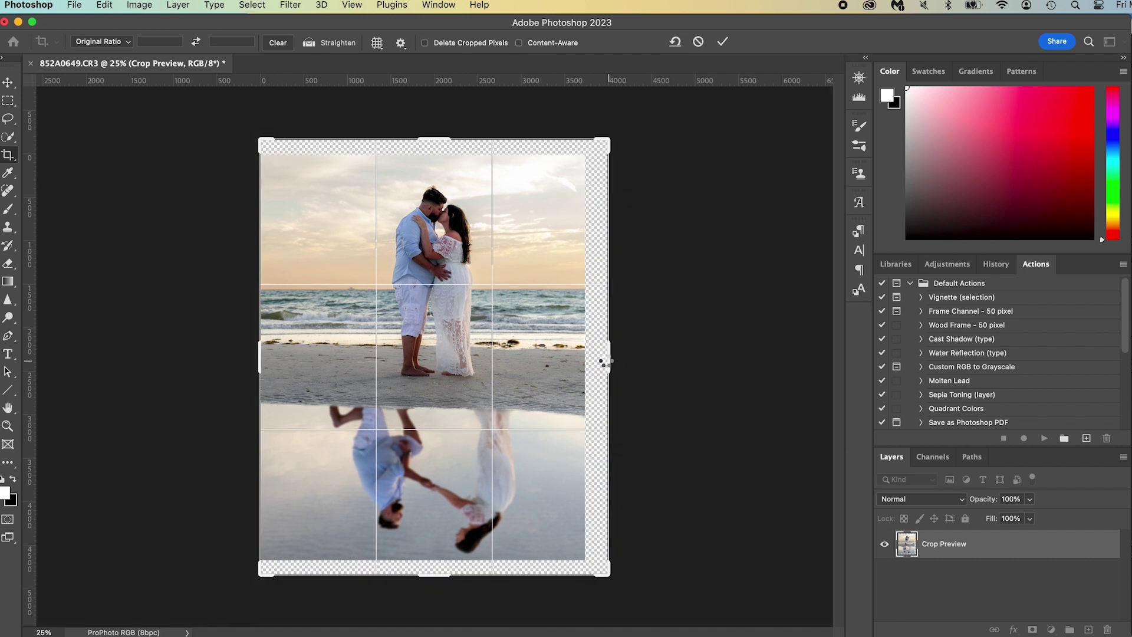
key("Return")
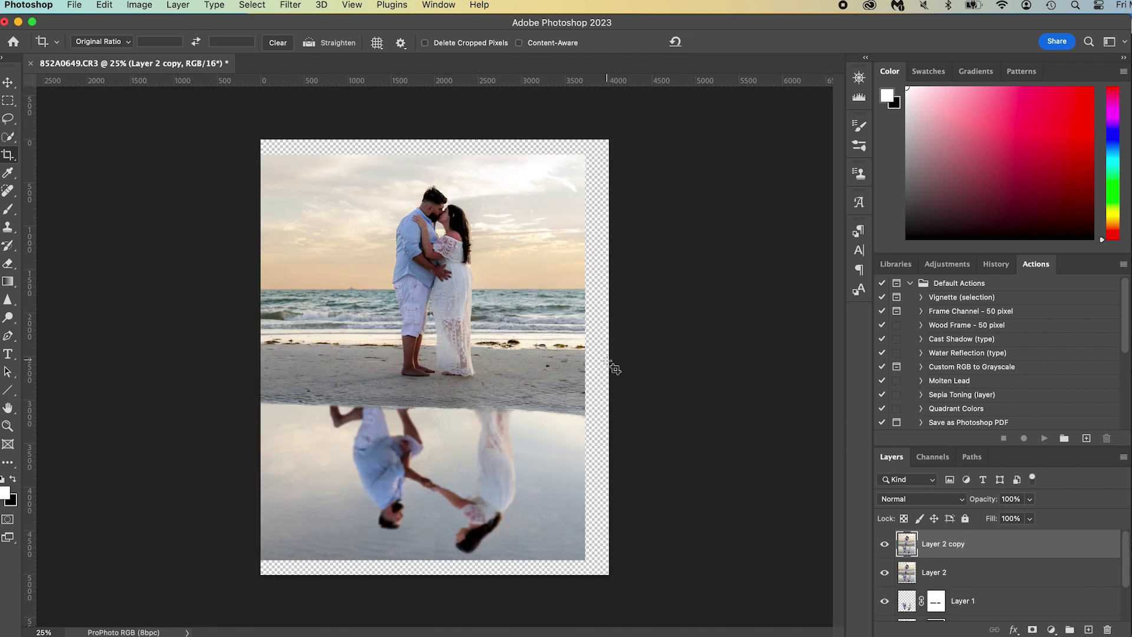
- Select the empty canvas margins with the Polygonal Lasso and fill them using Content-Aware Fill
key("l")
right_click(7, 119)
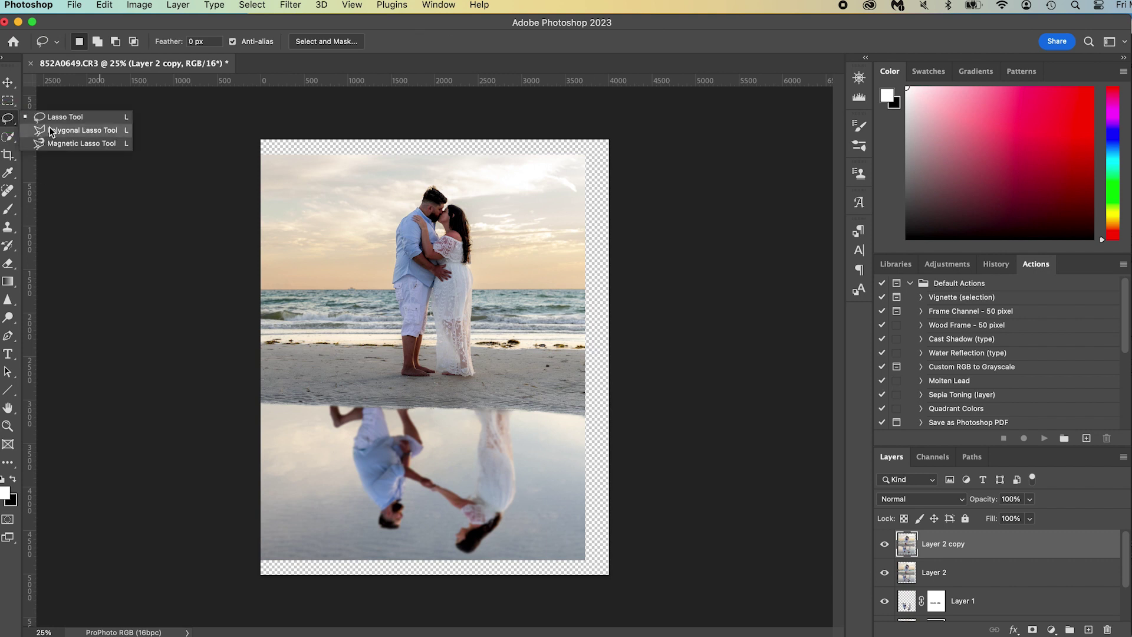
left_click(52, 119)
right_click(6, 119)
left_click(59, 130)
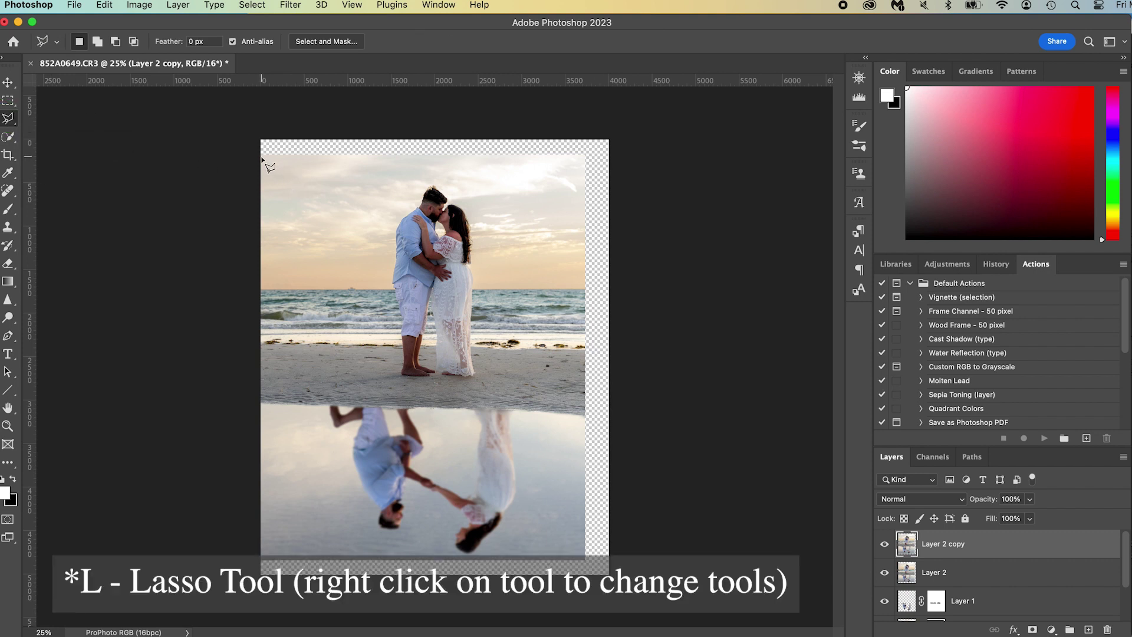
left_click(585, 158)
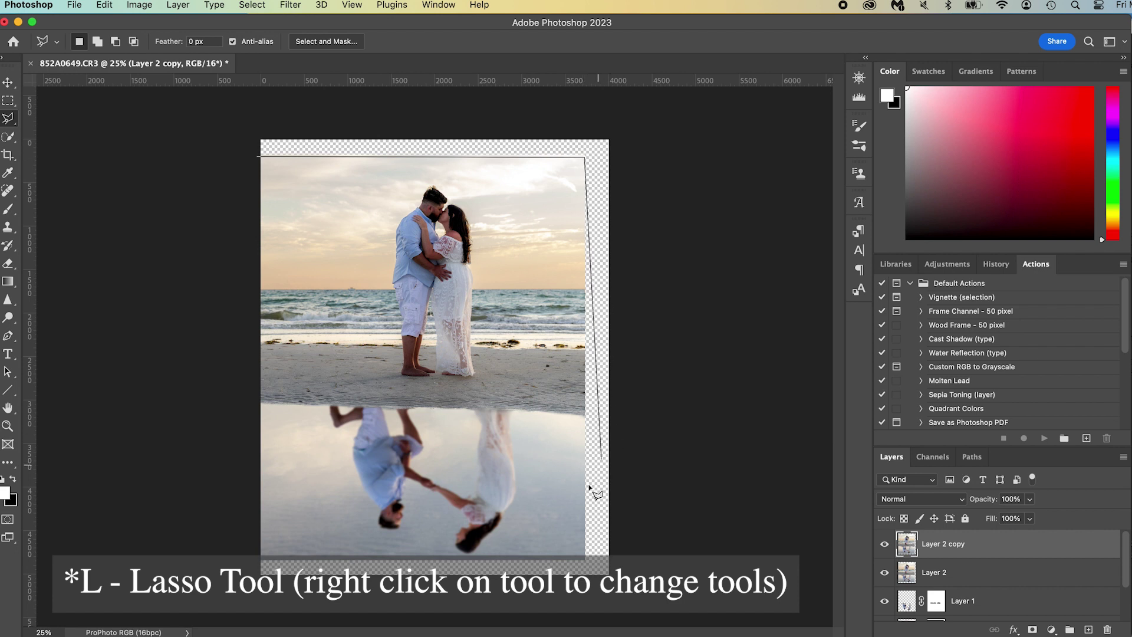
left_click(584, 558)
left_click(242, 558)
left_click(251, 581)
left_click(653, 582)
left_click(624, 108)
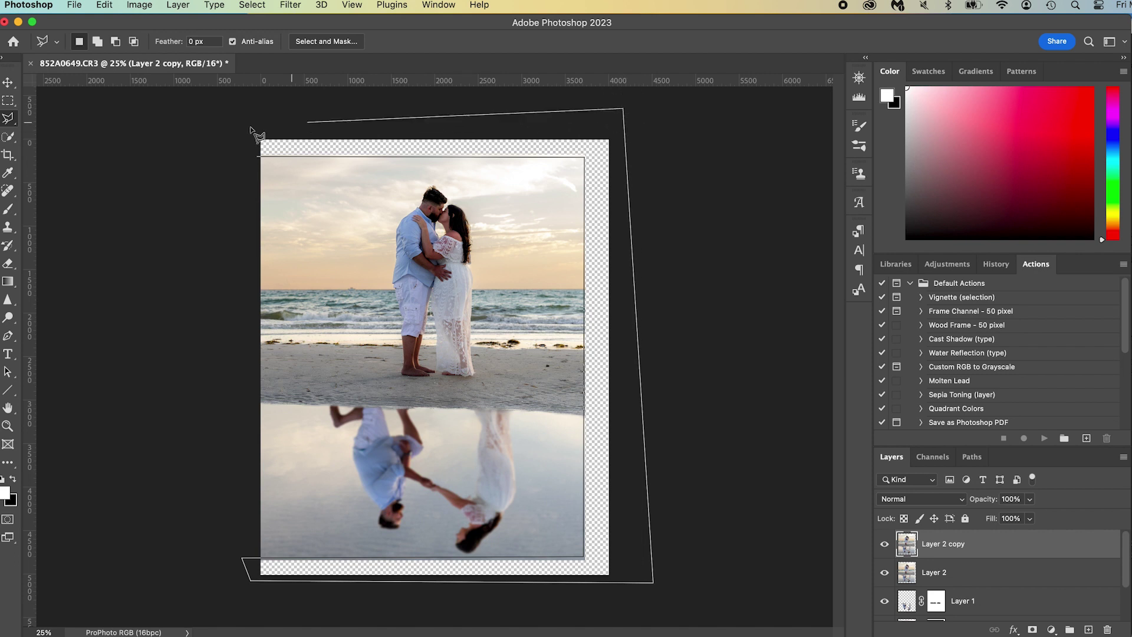
double_click(184, 127)
left_click(243, 3)
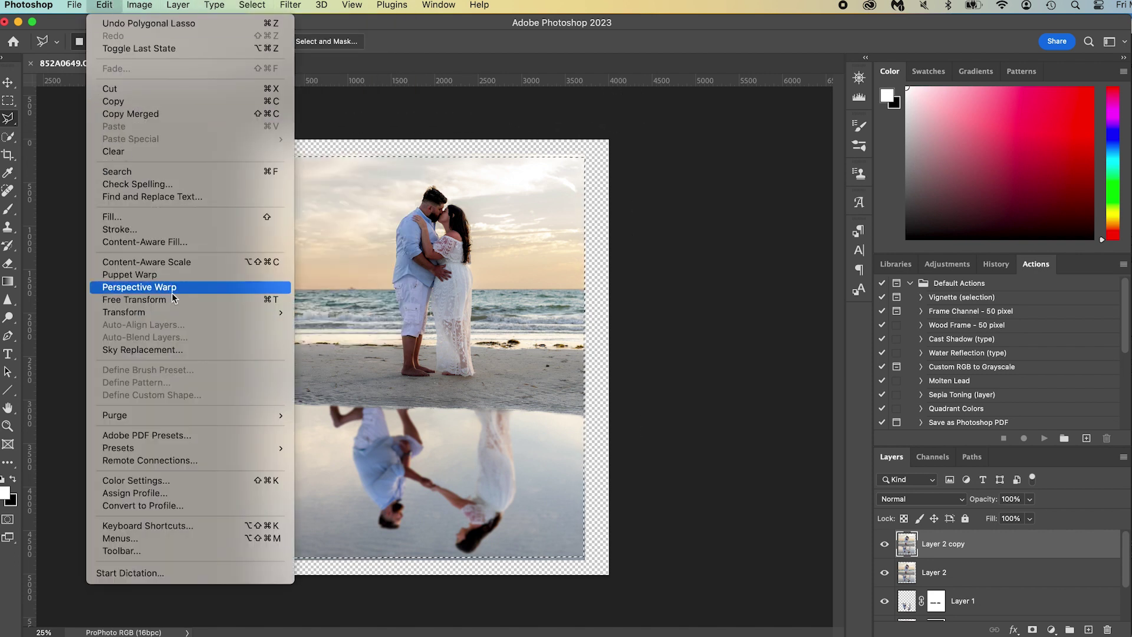
left_click(202, 247)
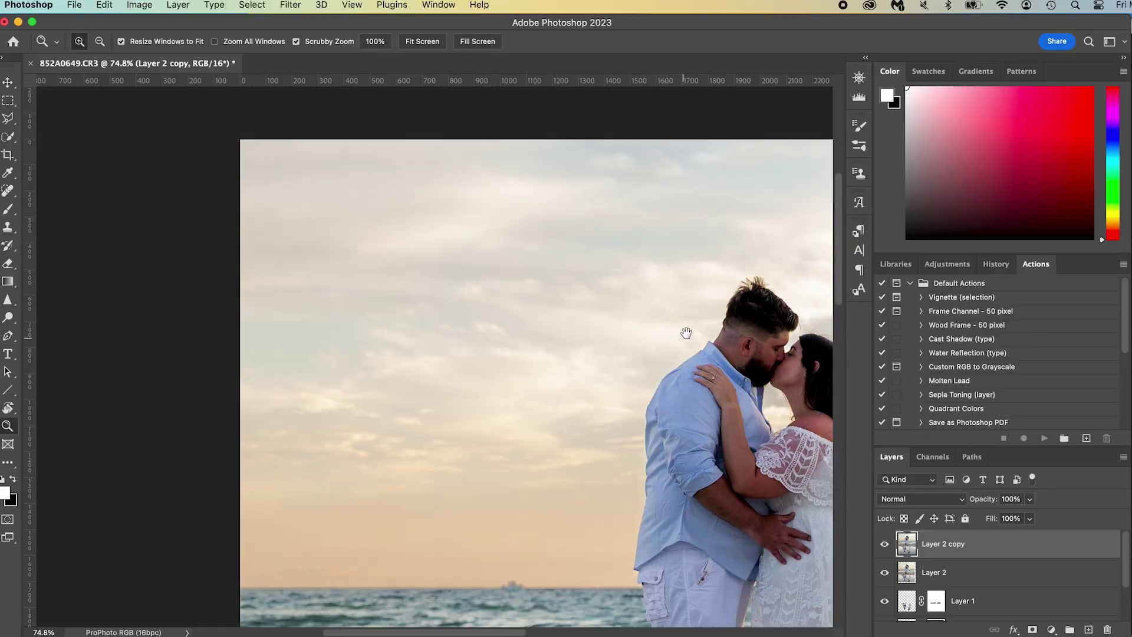
- Check the newly filled edges and clean up the water around the flipped couple with the Clone Stamp
left_click_drag(685, 331, 182, 349)
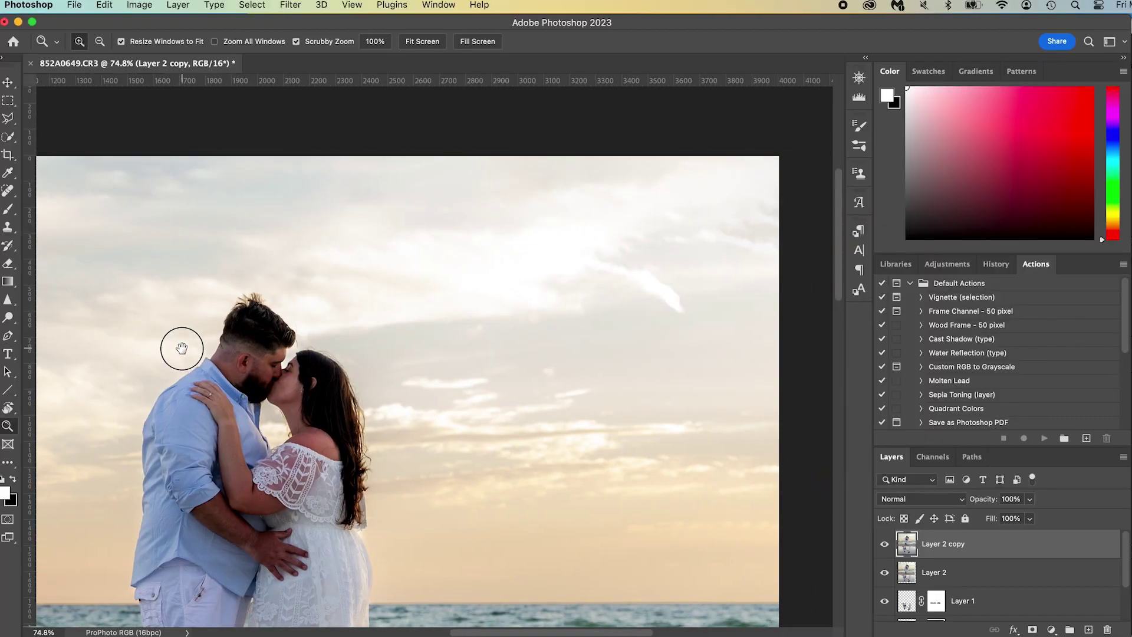
left_click_drag(581, 450, 554, 255)
left_click_drag(572, 476, 554, 246)
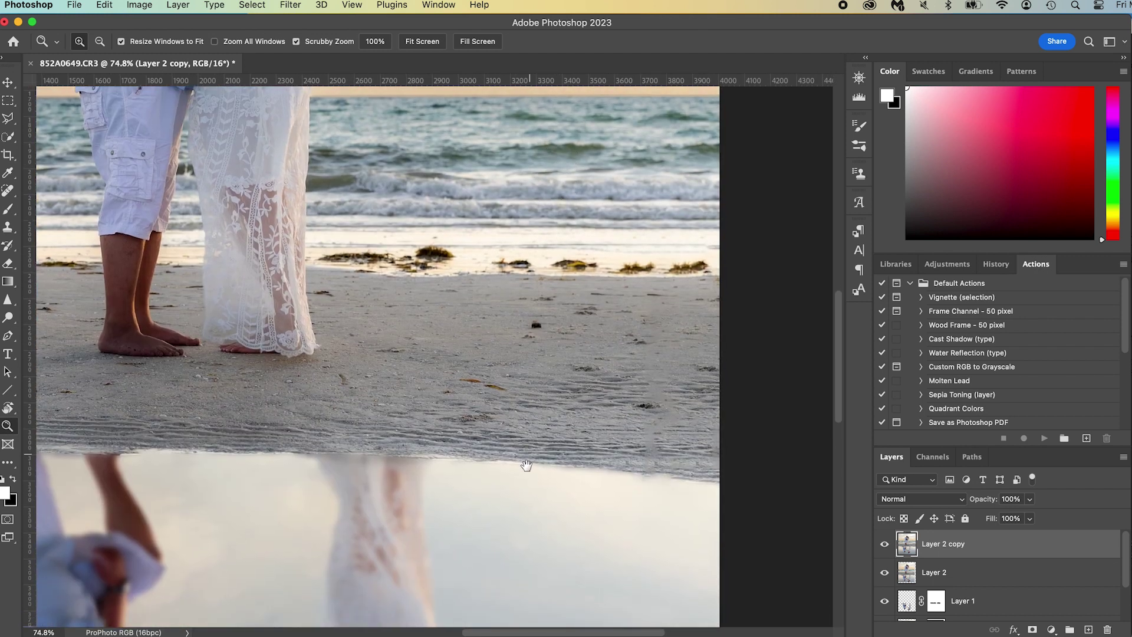
left_click_drag(529, 459, 511, 185)
mouse_move(445, 458)
left_mouse_down()
mouse_move(457, 271)
mouse_move(546, 316)
mouse_move(694, 309)
left_mouse_up()
mouse_move(607, 313)
left_mouse_down()
mouse_move(672, 319)
mouse_move(587, 323)
left_mouse_up()
left_click_drag(613, 426, 631, 425)
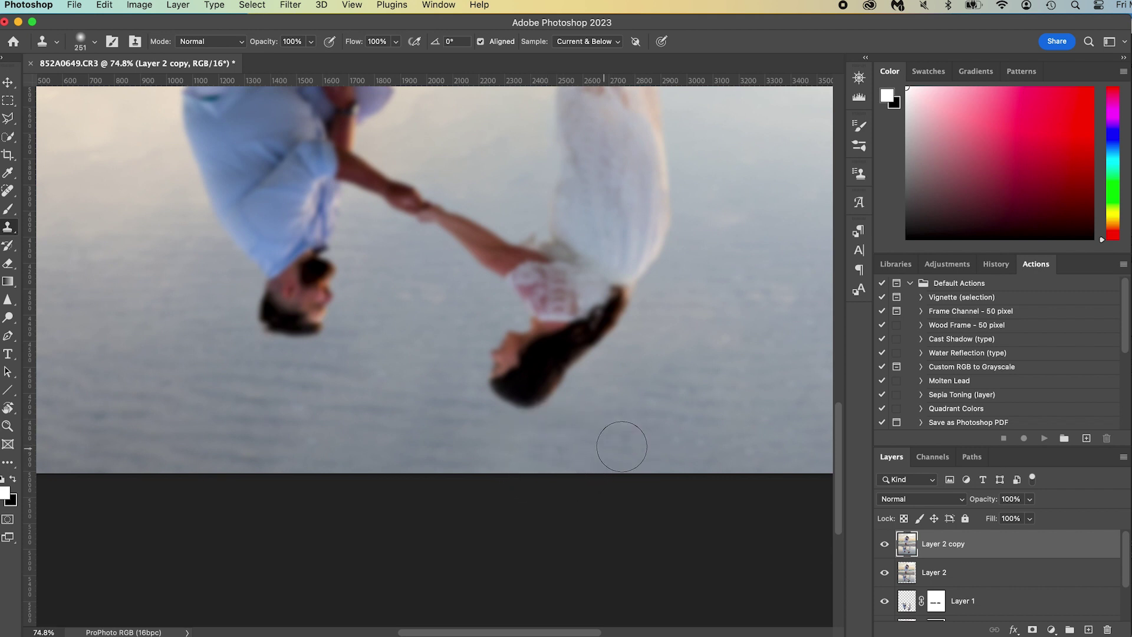
left_click_drag(330, 342, 670, 356)
key("super+minus")
key("super+minus")
key("super+minus")
key("super+minus")
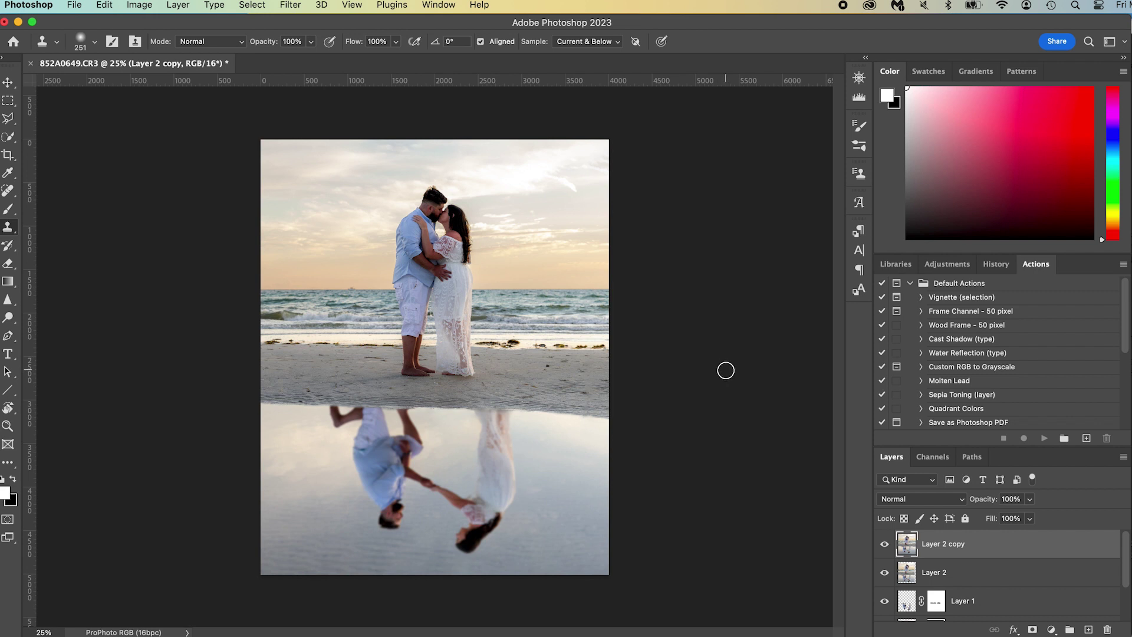
- Select the kissing couple and flipped man with Quick Selection, and lasso the sky gap below their faces out of the selection
key("w")
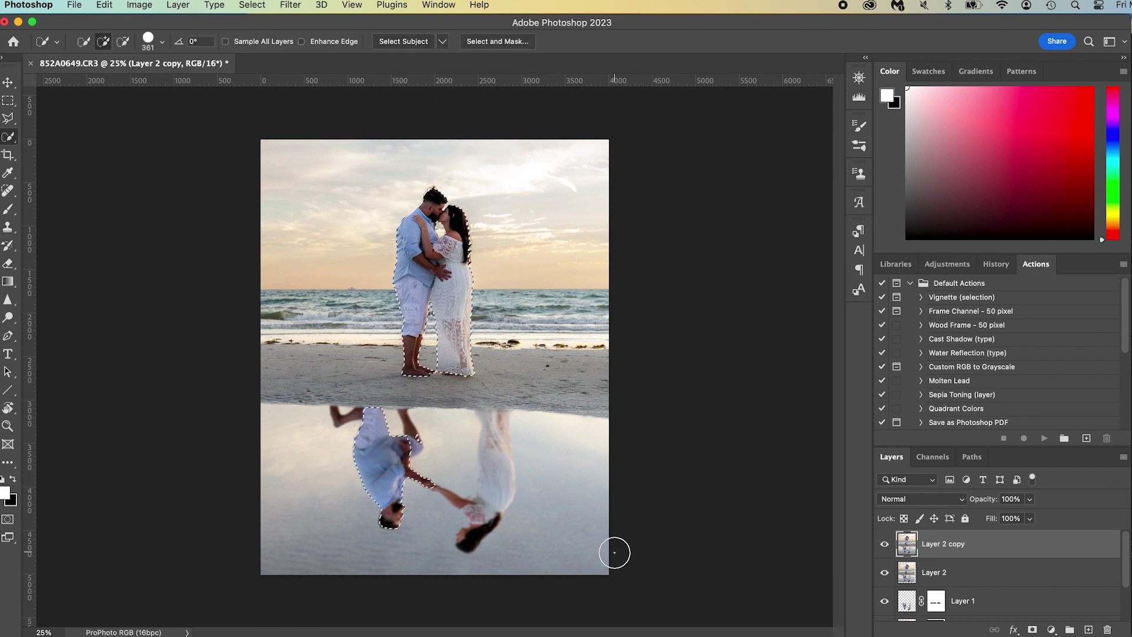
key("z")
left_click_drag(438, 212, 548, 233)
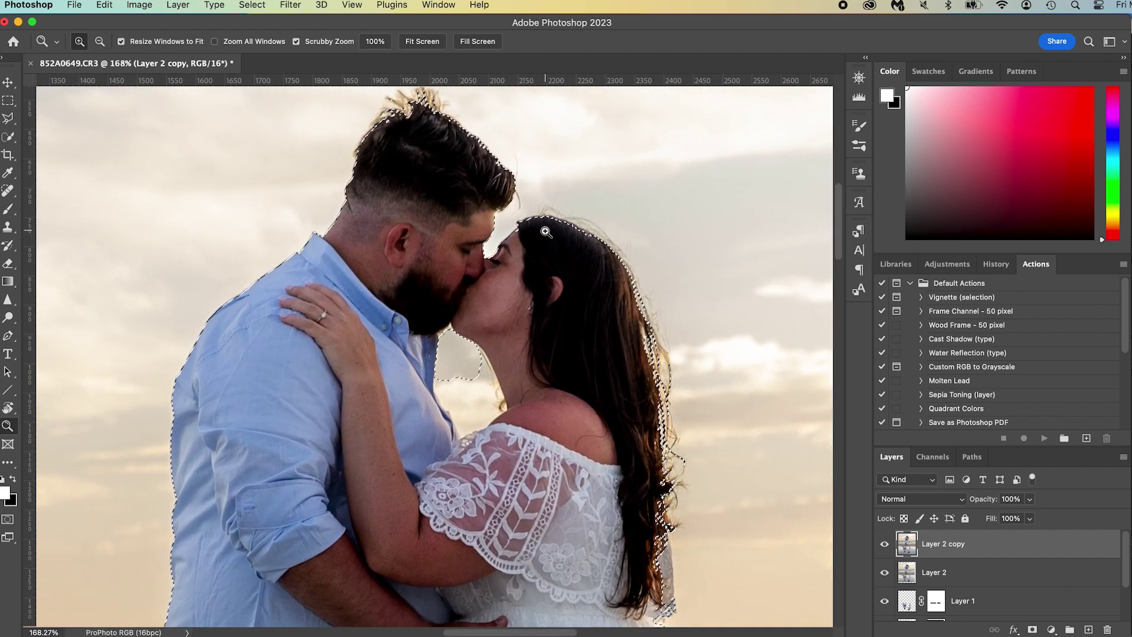
key("l")
left_click(7, 118)
left_click(61, 119)
mouse_move(482, 355)
left_mouse_down()
mouse_move(507, 408)
mouse_move(463, 436)
mouse_move(504, 397)
mouse_move(448, 419)
left_mouse_up()
- Refine the selection with the Lasso around the standing couple's legs, feet and dress hem
scroll(455, 319, "down", 15)
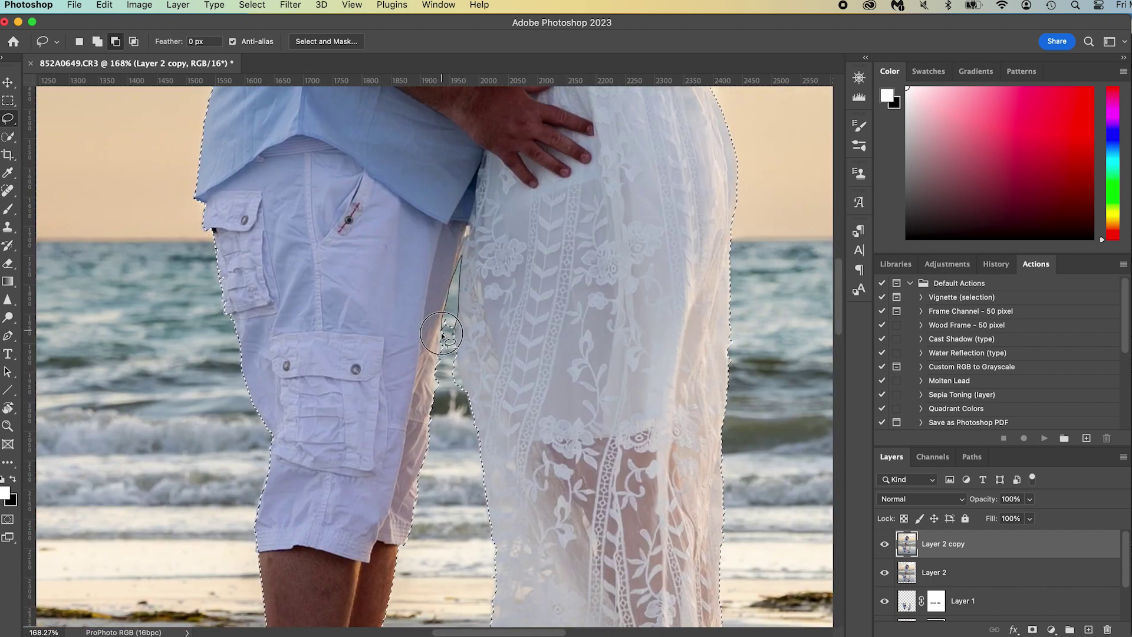
scroll(454, 319, "down", 10)
left_click_drag(514, 451, 483, 444)
mouse_move(648, 465)
left_mouse_down()
mouse_move(557, 463)
mouse_move(543, 451)
left_mouse_up()
mouse_move(469, 434)
left_mouse_down()
mouse_move(362, 382)
mouse_move(425, 439)
left_mouse_up()
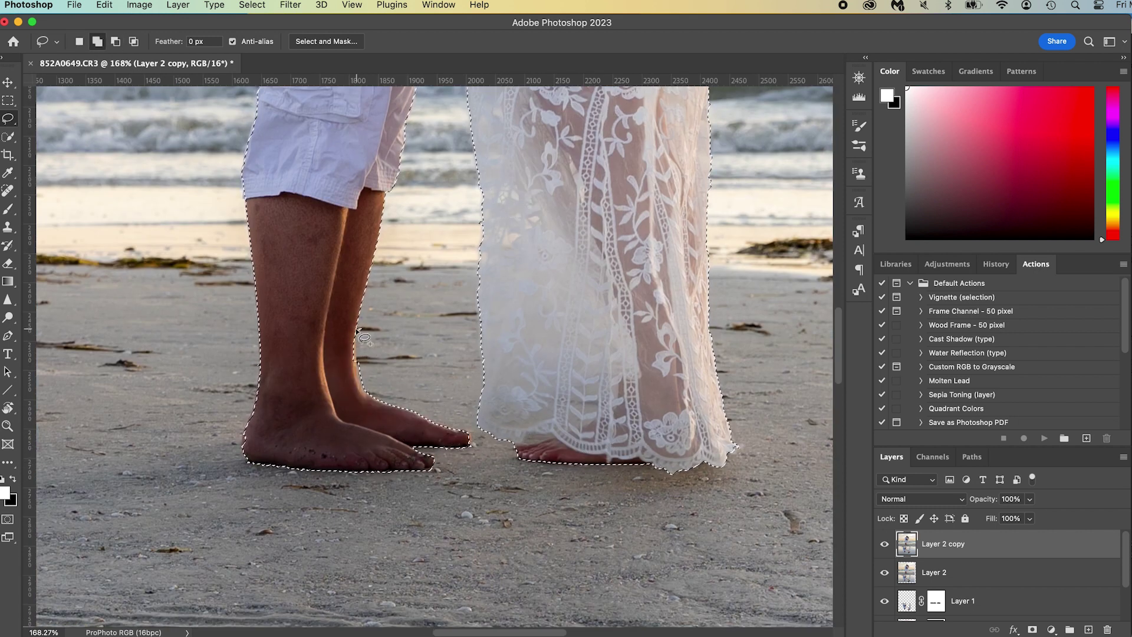
mouse_move(607, 352)
left_mouse_down()
mouse_move(460, 548)
mouse_move(668, 236)
left_mouse_up()
- Extend the selection over the flipped couple's limbs and the woman's head using a 45 px Quick Selection brush
key("w")
key("bracketleft")
key("bracketleft")
key("bracketleft")
key("bracketleft")
key("bracketleft")
key("bracketleft")
key("bracketleft")
key("bracketleft")
key("bracketleft")
key("bracketleft")
key("bracketleft")
key("bracketleft")
key("bracketleft")
left_click_drag(631, 471, 558, 266)
scroll(321, 322, "left", 5)
left_click_drag(378, 331, 549, 360)
scroll(639, 354, "down", 10)
scroll(543, 262, "right", 8)
scroll(542, 261, "right", 10)
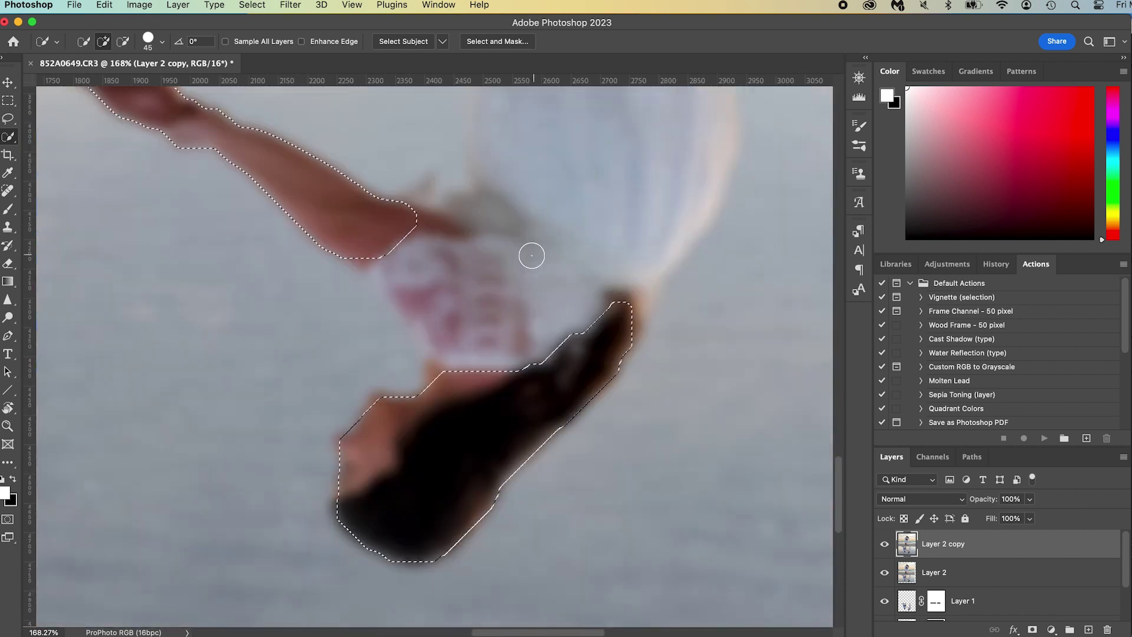
- Add the flipped woman's dress to the selection with Quick Selection, adjusting the brush size and trimming excess around the figures
scroll(506, 121, "up", 5)
key("super+minus")
key("super+minus")
mouse_move(585, 298)
left_mouse_down()
mouse_move(593, 513)
mouse_move(555, 490)
left_mouse_up()
key("bracketright")
key("bracketright")
key("bracketright")
key("bracketright")
key("bracketright")
key("bracketright")
key("bracketright")
key("bracketright")
key("bracketright")
key("bracketright")
key("bracketright")
key("bracketright")
key("bracketright")
left_click(349, 364, "alt")
scroll(523, 468, "down", 5)
scroll(523, 468, "left", 4)
- Tidy the flipped couple's selection with the Lasso and copy all selected figures onto a new layer
key("l")
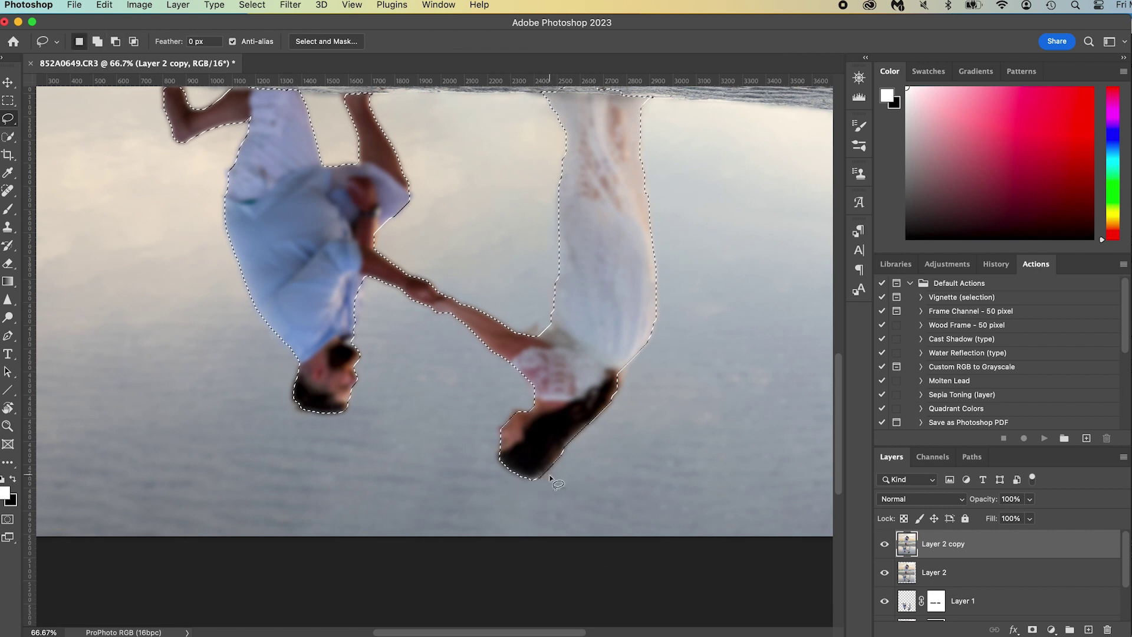
scroll(445, 307, "up", 5)
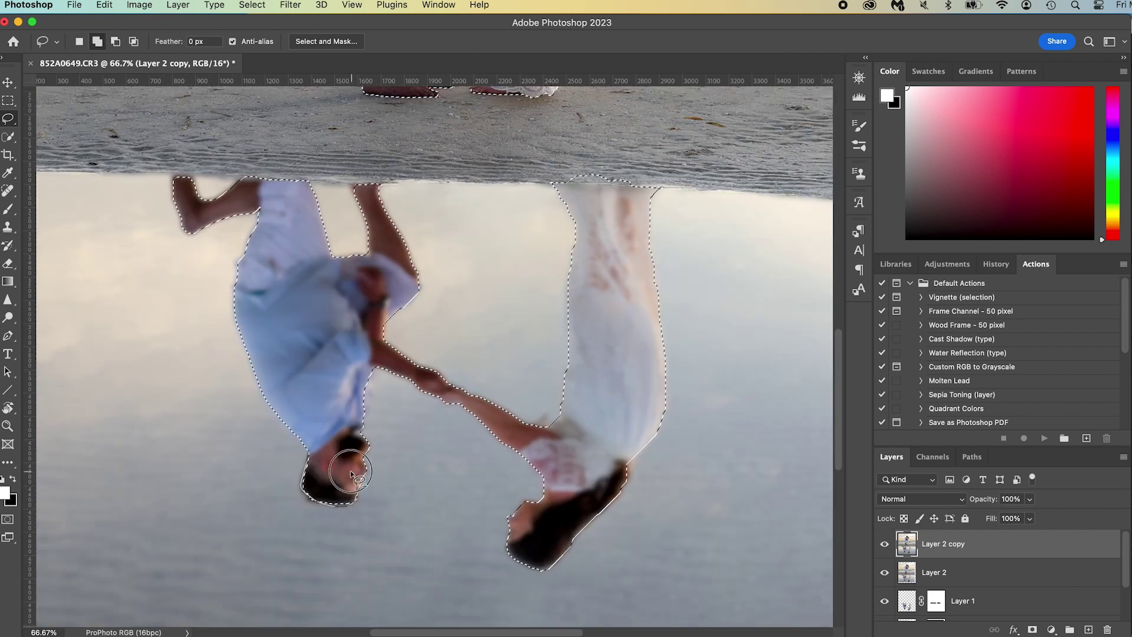
key("super+0")
key("super+j")
- Clone sand along the shoreline on Layer 2 copy with a 111 px Clone Stamp to even out its edge
key("s")
key("super+minus")
left_click(943, 582)
left_click_drag(301, 404, 382, 413)
mouse_move(156, 378)
left_mouse_down()
mouse_move(143, 387)
mouse_move(646, 403)
mouse_move(308, 377)
left_mouse_up()
left_click(156, 374, "alt")
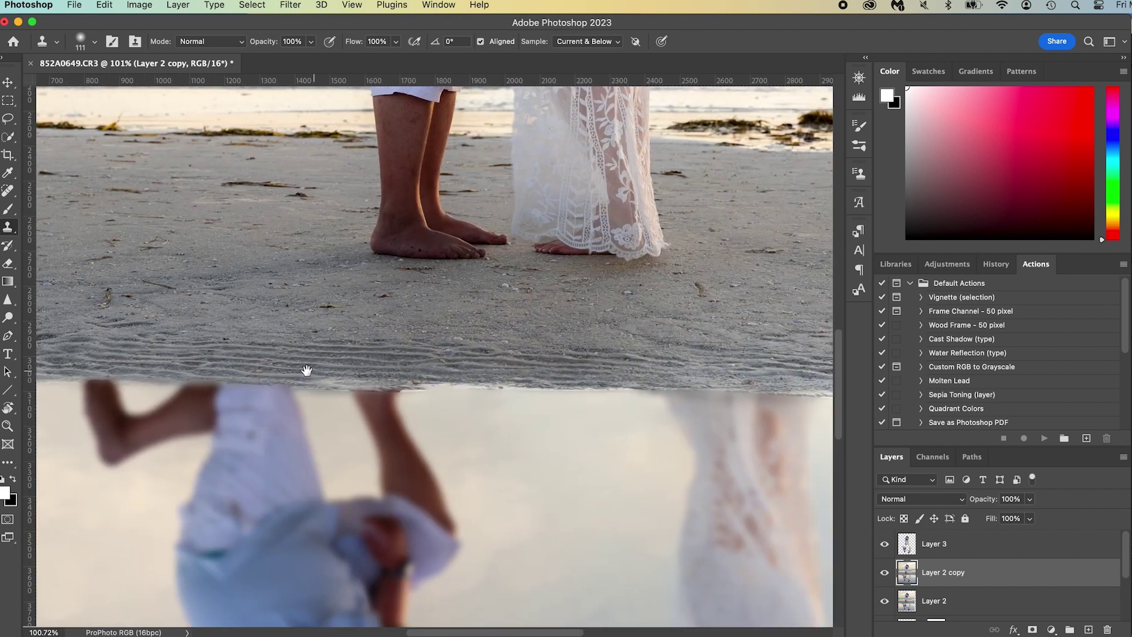
left_click_drag(220, 370, 729, 382)
mouse_move(544, 379)
left_mouse_down()
mouse_move(376, 368)
mouse_move(337, 351)
mouse_move(761, 377)
left_mouse_up()
mouse_move(653, 354)
left_mouse_down()
mouse_move(473, 338)
mouse_move(698, 357)
left_mouse_up()
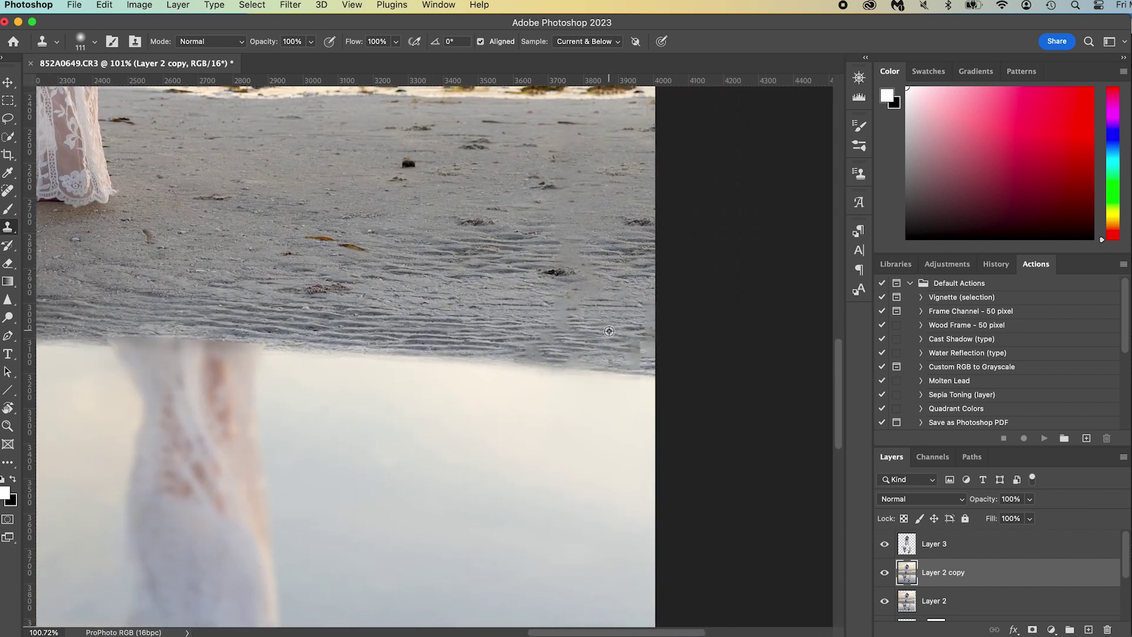
mouse_move(595, 354)
left_mouse_down()
mouse_move(637, 362)
mouse_move(587, 332)
mouse_move(655, 340)
mouse_move(633, 342)
left_mouse_up()
mouse_move(373, 309)
left_mouse_down()
mouse_move(610, 304)
mouse_move(694, 380)
left_mouse_up()
- Erase Layer 3 along the shoreline above the flipped woman's dress and the flipped man's legs with a 68 px eraser
left_click(938, 543)
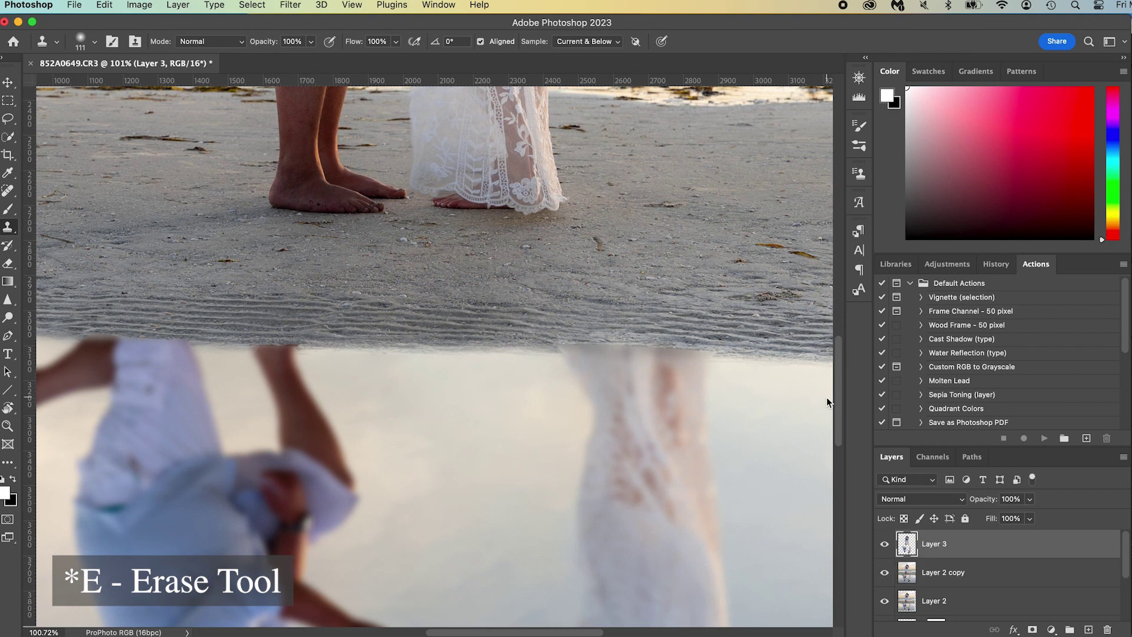
key("e")
mouse_move(566, 335)
left_mouse_down()
mouse_move(557, 339)
mouse_move(699, 345)
left_mouse_up()
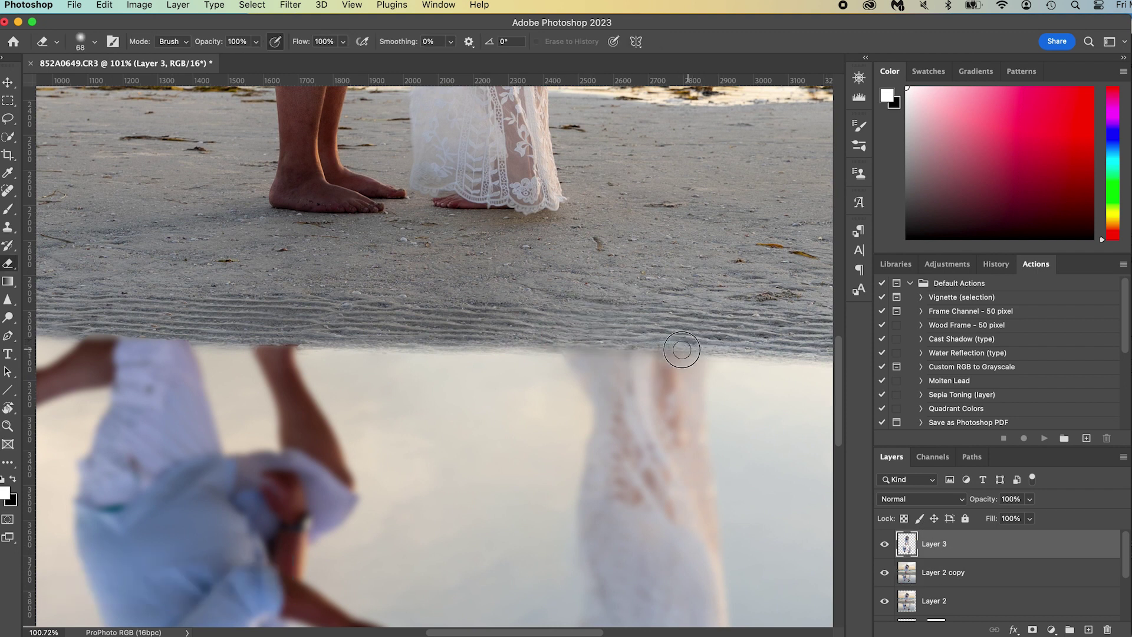
left_click_drag(239, 326, 366, 333)
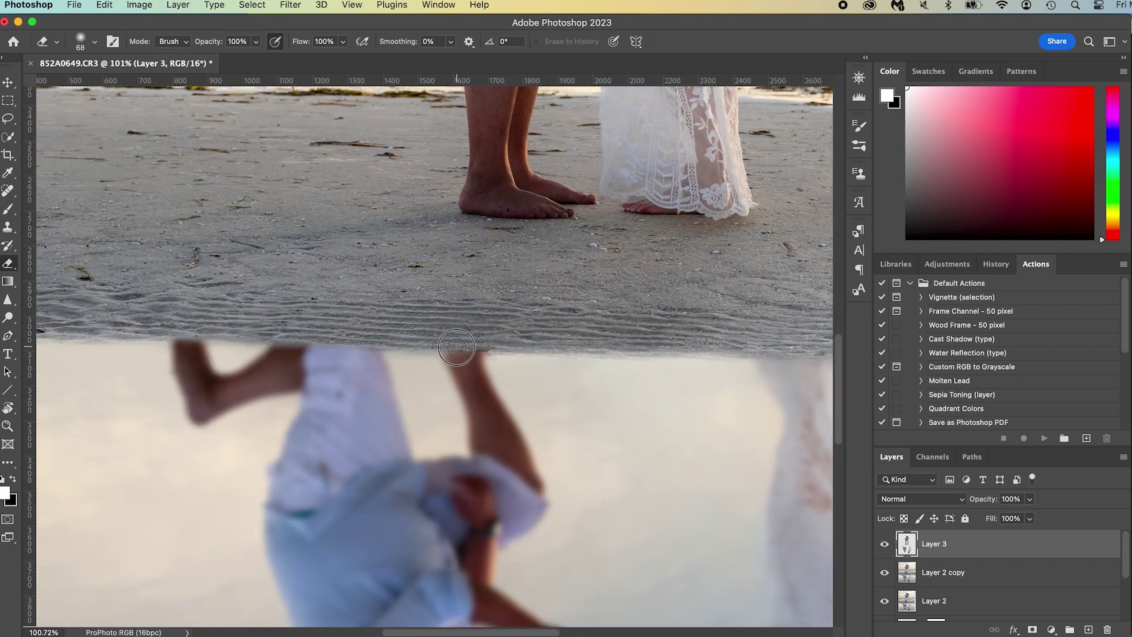
key("super+0")
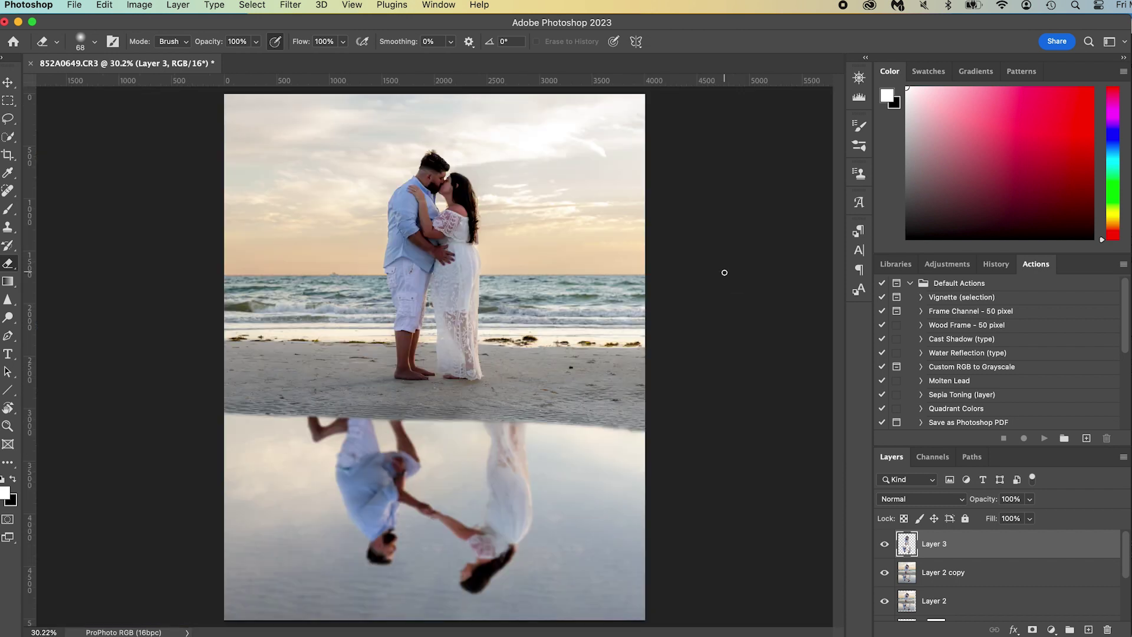
- Duplicate Layer 2 copy and apply a 31.7-pixel Gaussian Blur to the duplicate
left_click(954, 569)
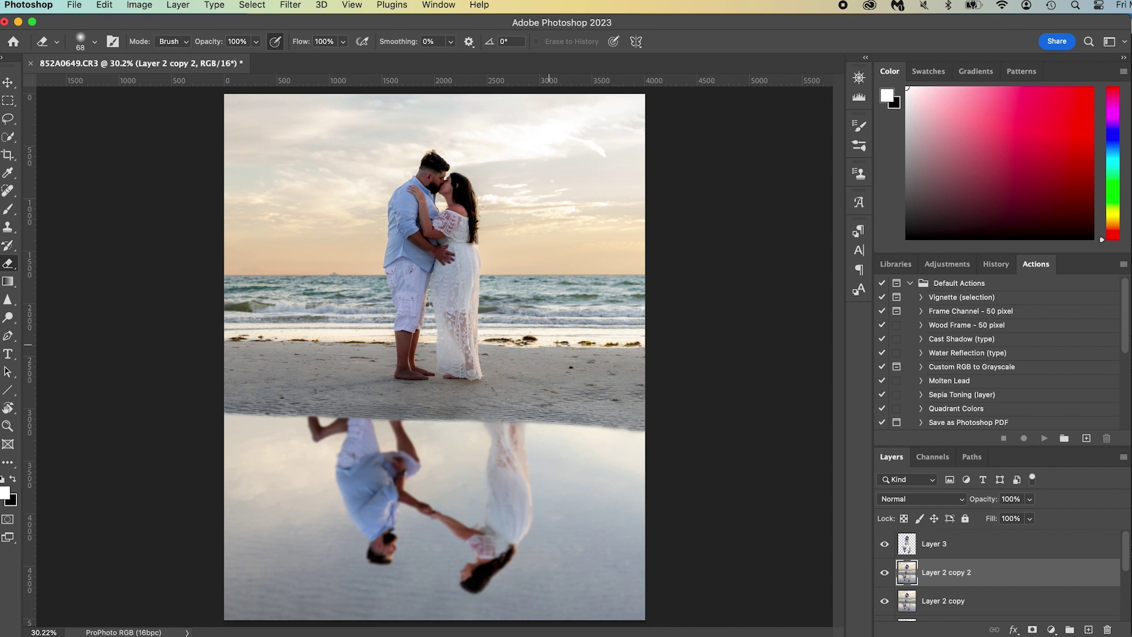
left_click(289, 5)
mouse_move(304, 188)
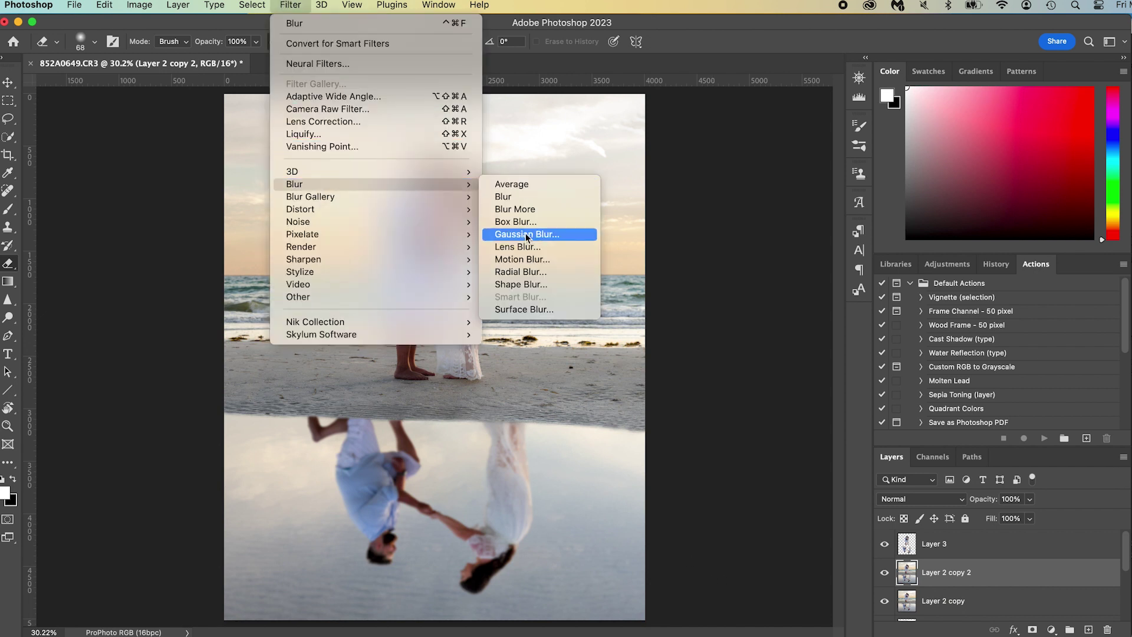
left_click(539, 235)
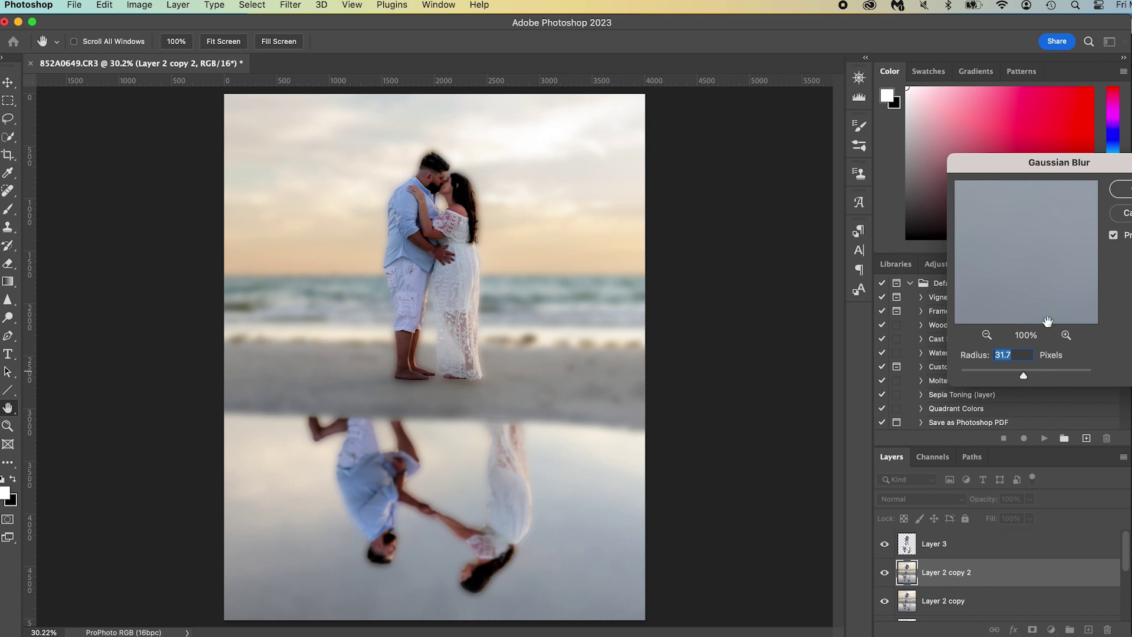
key("Return")
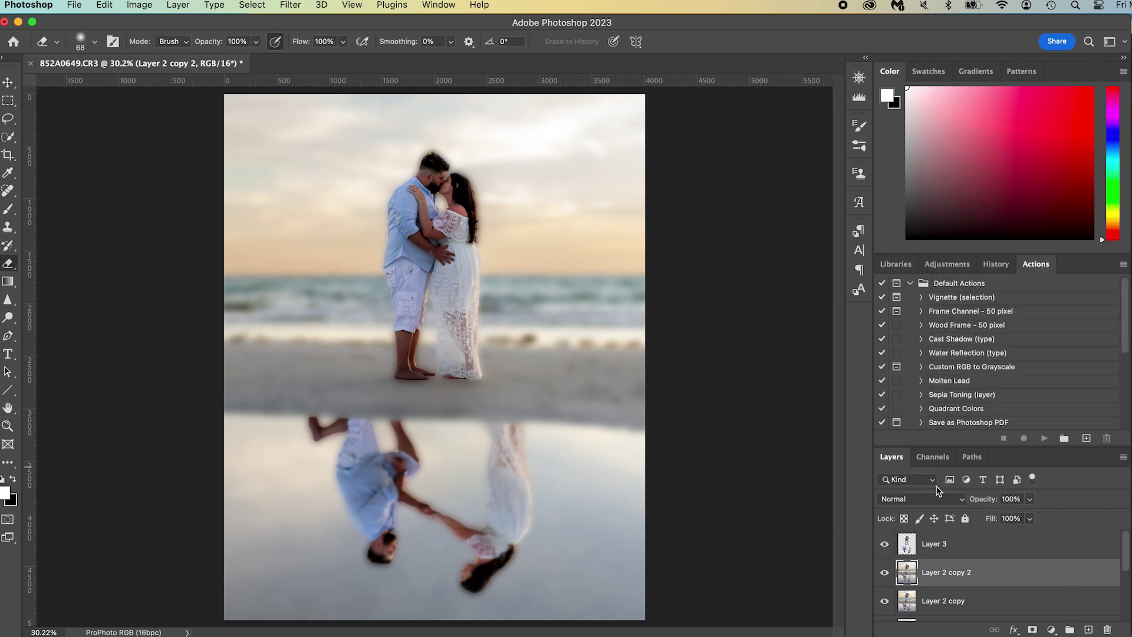
- Set the blurred duplicate to Hard Light at 30% opacity and compare the image with and without it
left_click(939, 502)
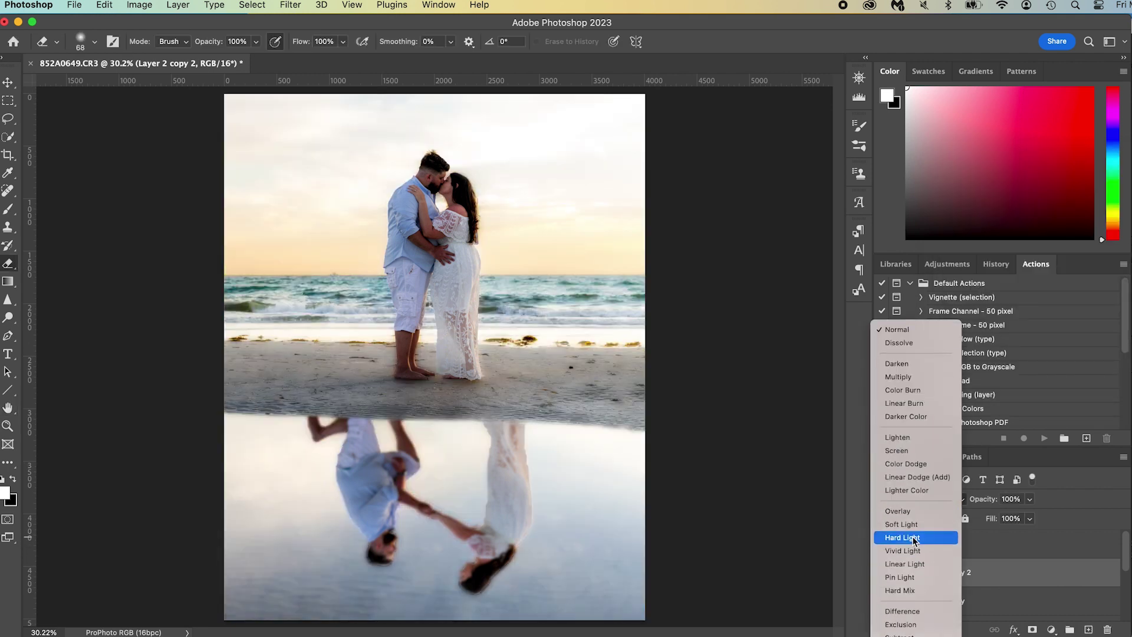
left_click(915, 541)
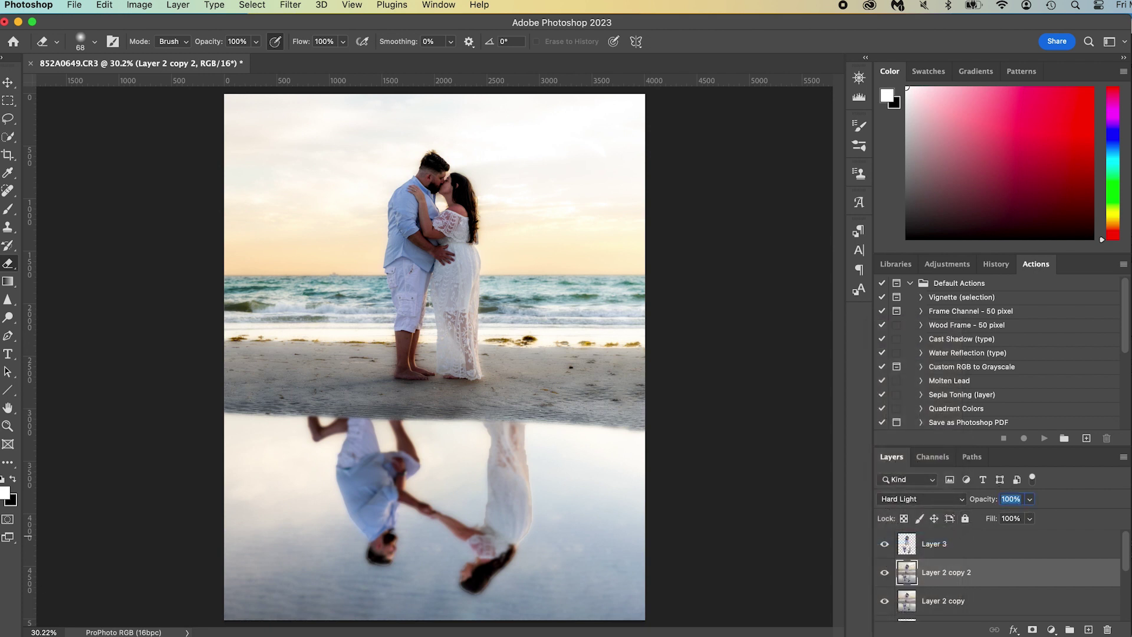
type("30")
left_click(885, 575)
left_click(885, 575)
left_click(885, 575)
left_click(884, 575)
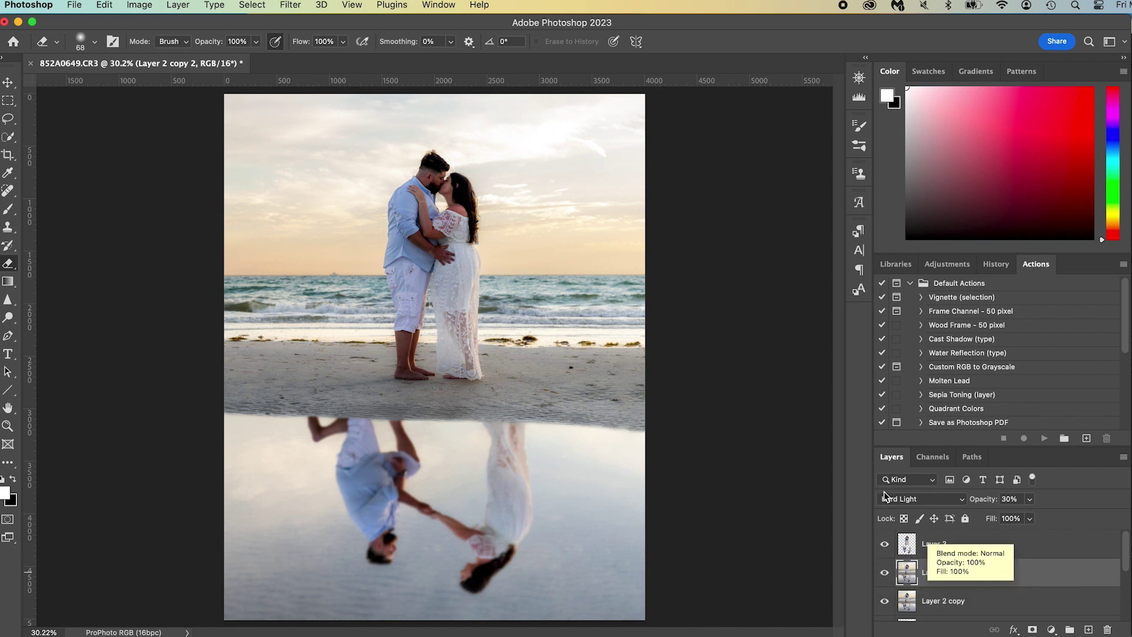
key("super+minus")
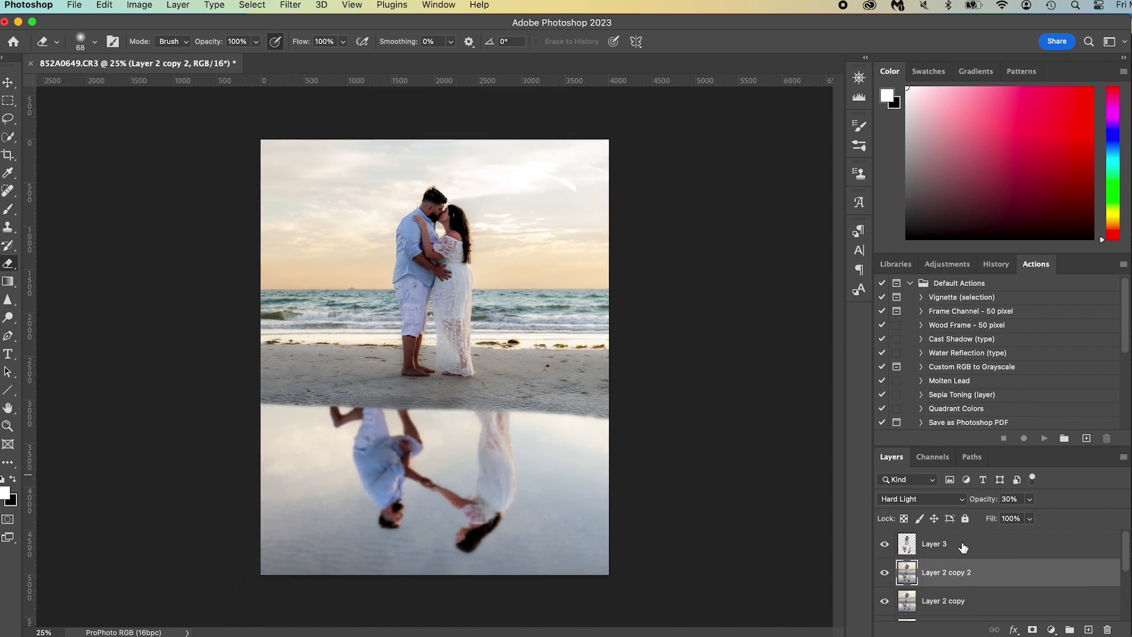
- Merge a copy of all visible layers above Layer 3 and heal away the seaweed on the shoreline beside the woman with a 106 px brush
left_click(964, 546)
key("shift+super+alt+e")
key("z")
left_click_drag(526, 337, 609, 350)
key("j")
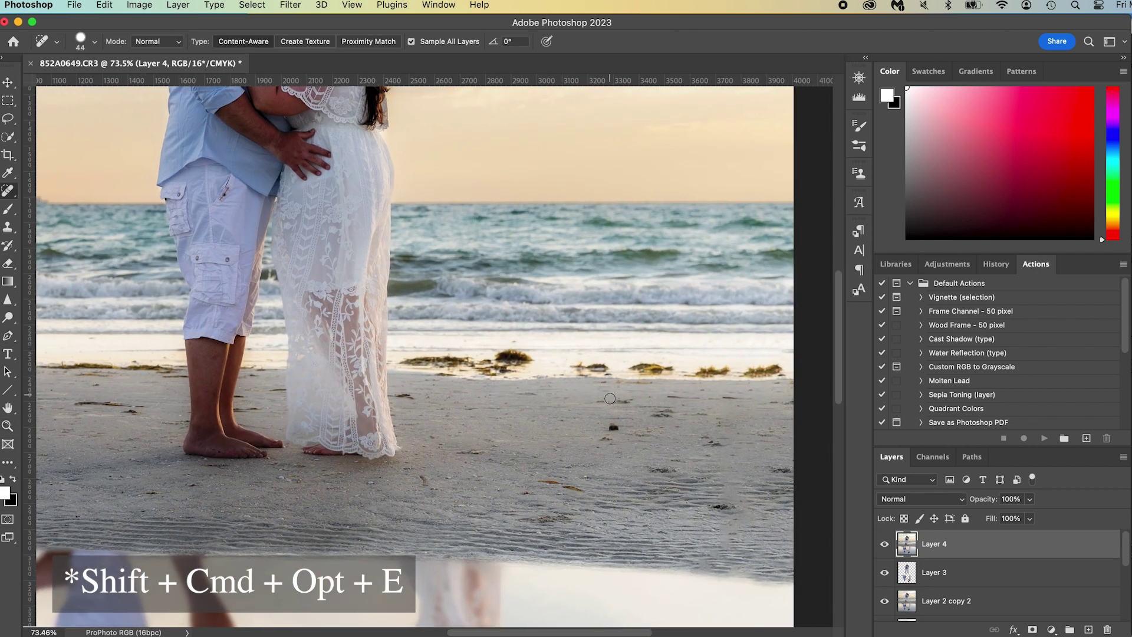
left_click_drag(587, 365, 775, 366)
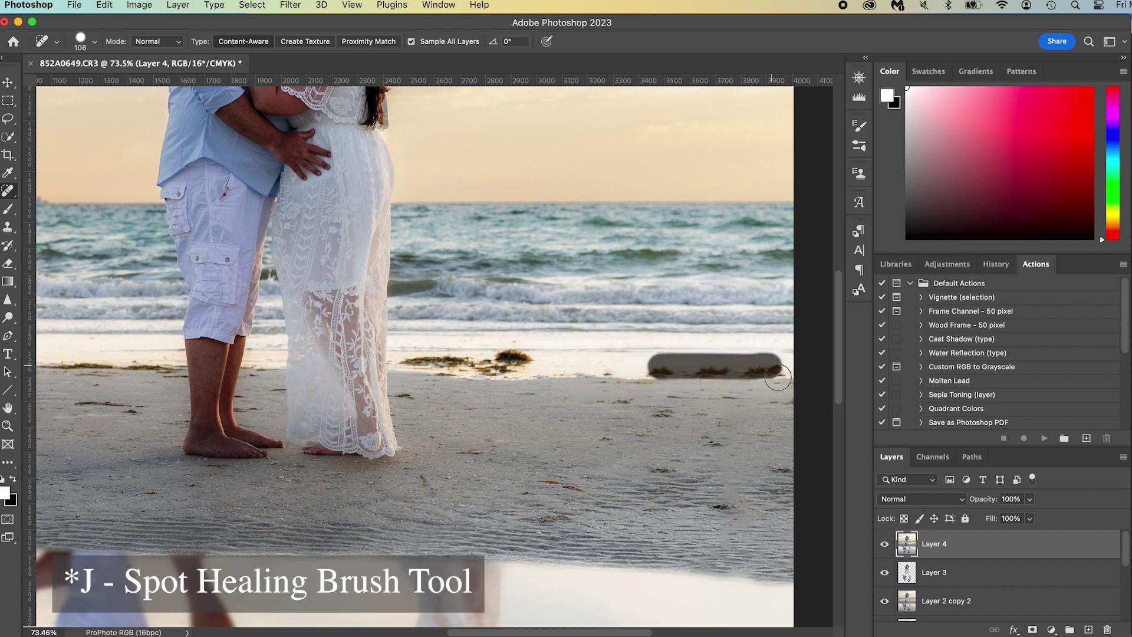
- Clone clean sand and water over the remaining seaweed along the shoreline on both sides of the kissing couple
key("s")
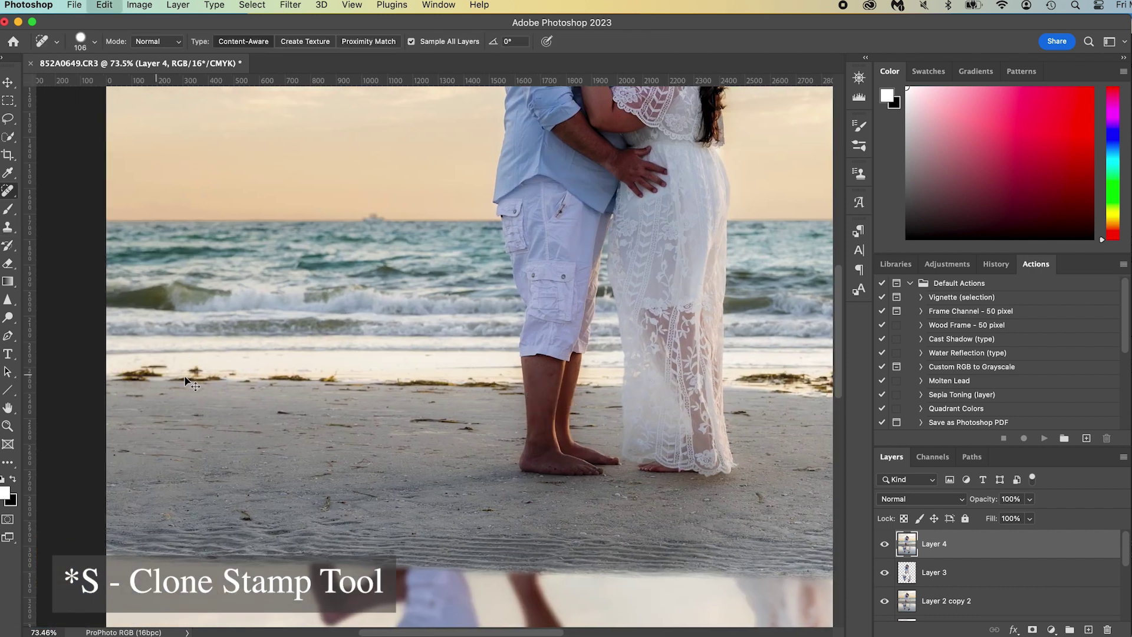
key("s")
left_click_drag(204, 370, 197, 369)
left_click(413, 365, "alt")
left_click_drag(446, 378, 498, 378)
left_click(265, 372, "alt")
left_click_drag(155, 373, 117, 369)
scroll(589, 377, "right", 5)
left_click(657, 384, "alt")
left_click_drag(582, 388, 473, 390)
scroll(531, 413, "left", 5)
- Heal the small debris spots on the sand around the couple with a 51 px Spot Healing Brush and save the document
key("j")
left_click_drag(404, 455, 463, 460)
left_click(499, 430)
left_click(582, 432)
left_click_drag(555, 463, 548, 463)
left_click(582, 422)
left_click_drag(585, 422, 240, 348)
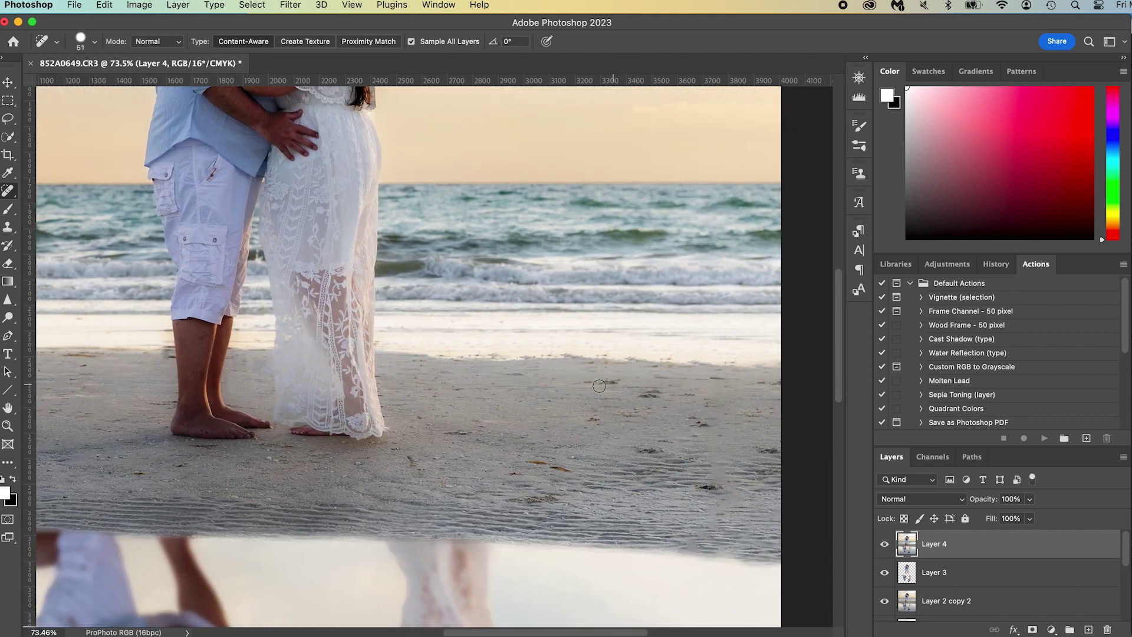
scroll(376, 447, "left", 10)
scroll(242, 390, "down", 5)
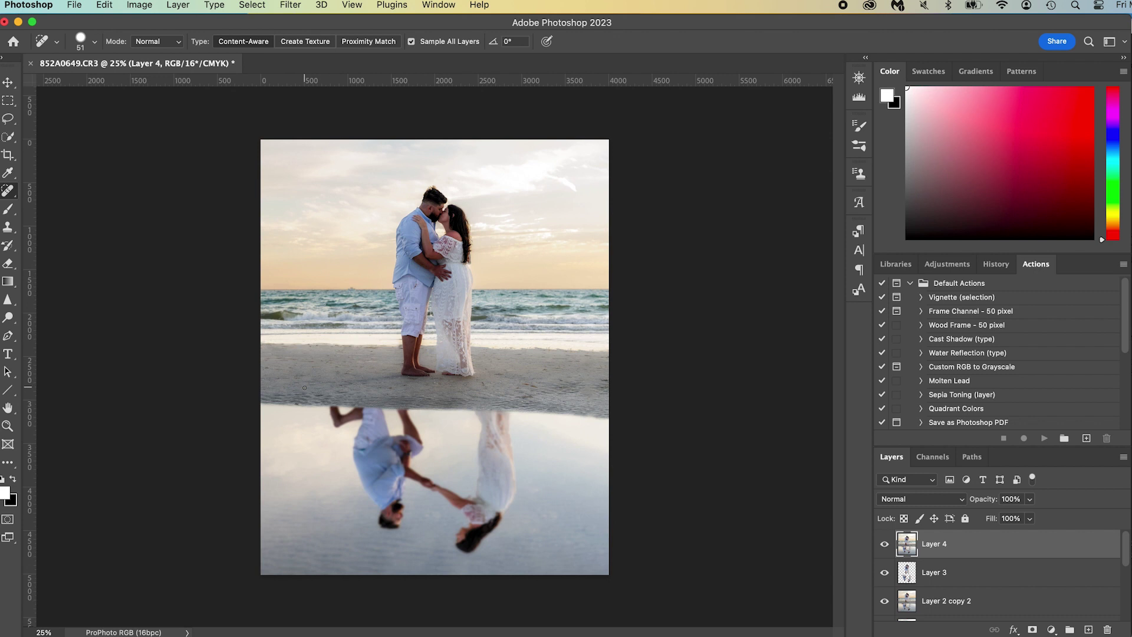
key("super+s")
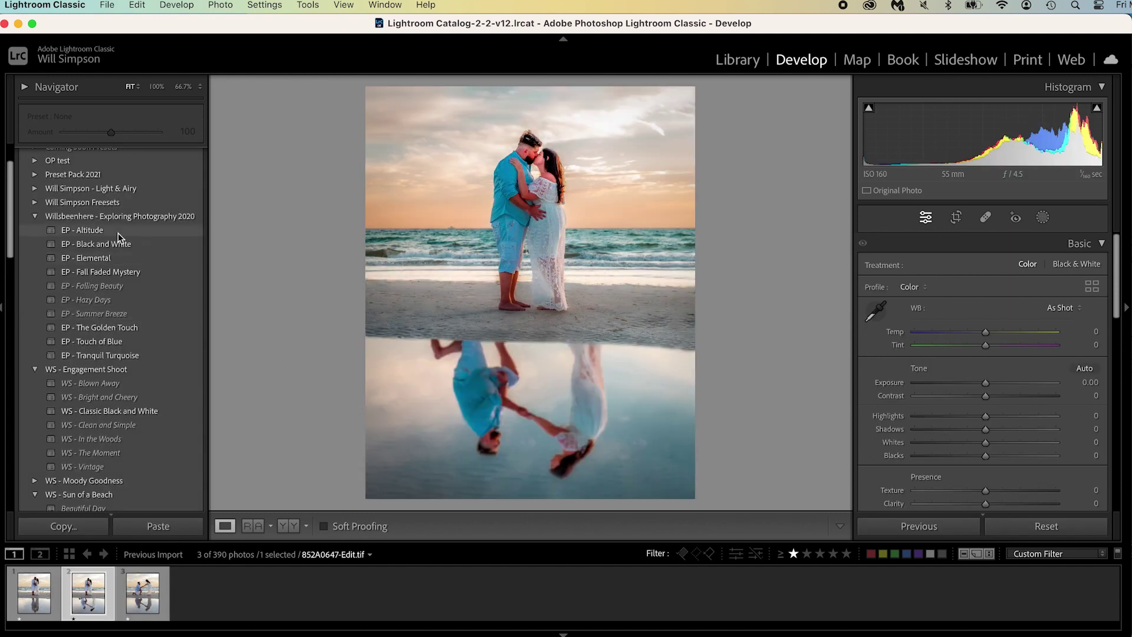
- In Lightroom Classic, apply the WS - Light & Airy 1 preset to the edited photo and set Exposure to -0.05
scroll(112, 236, "up", 3)
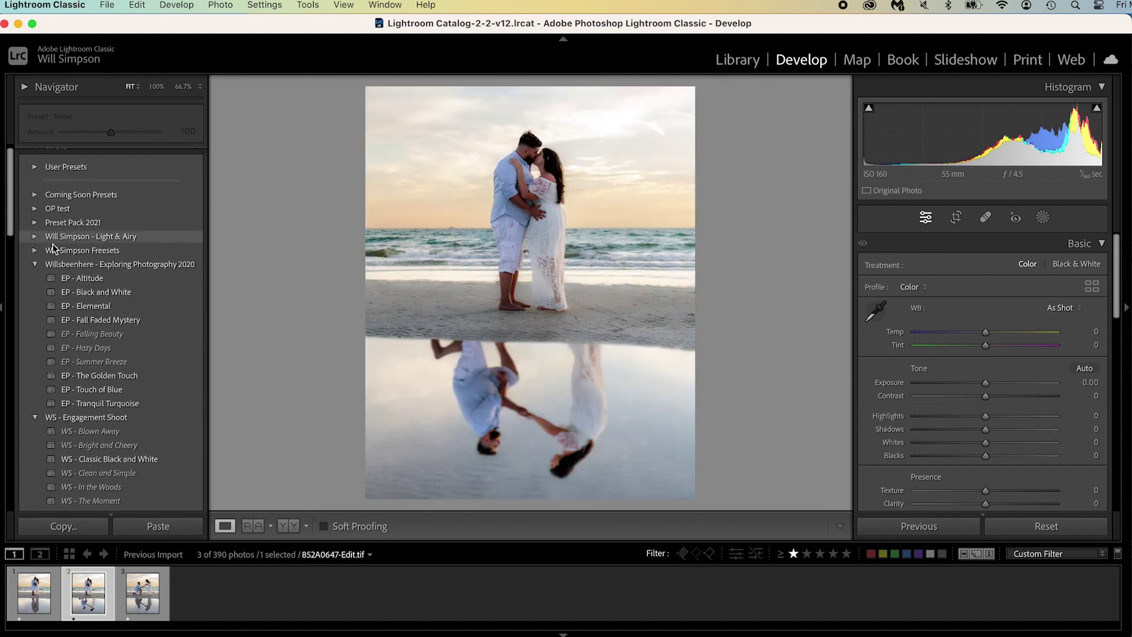
left_click(56, 237)
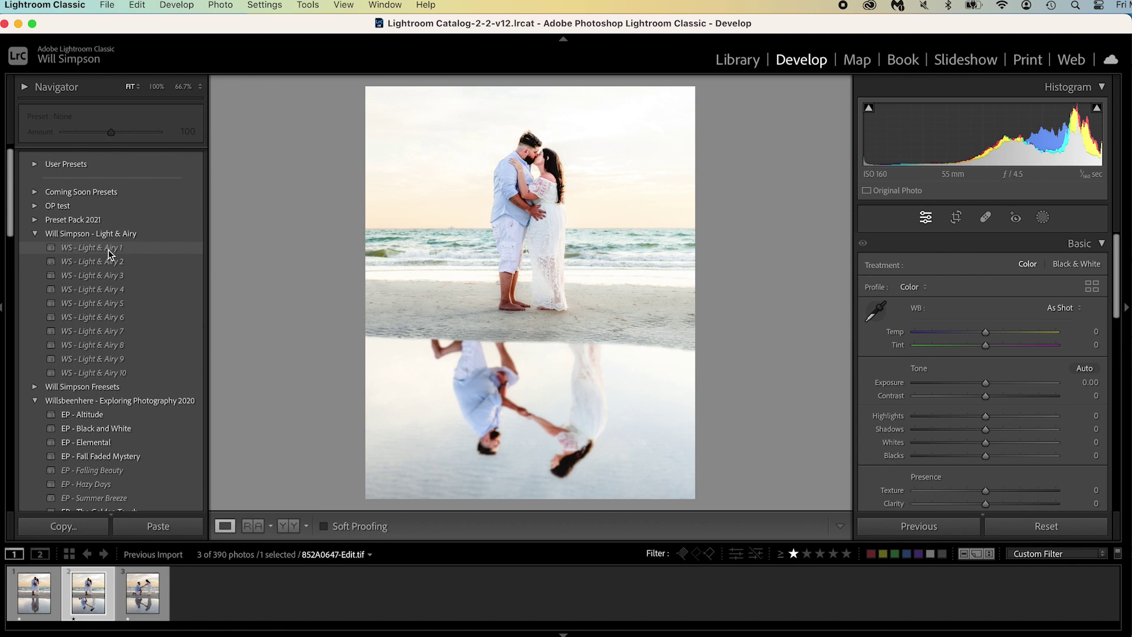
scroll(105, 258, "up", 1)
left_click(105, 258)
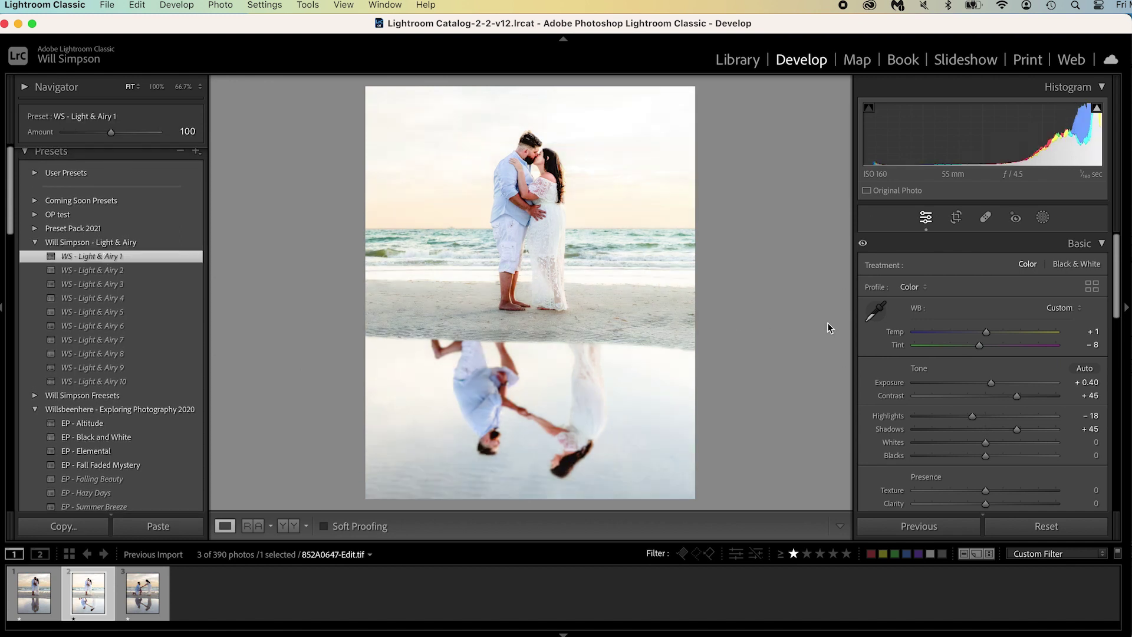
left_click_drag(990, 384, 986, 388)
- Add a slanted linear gradient mask from the sky to the shore, intersect it with the subject and set Exposure to -0.33
left_click(1043, 217)
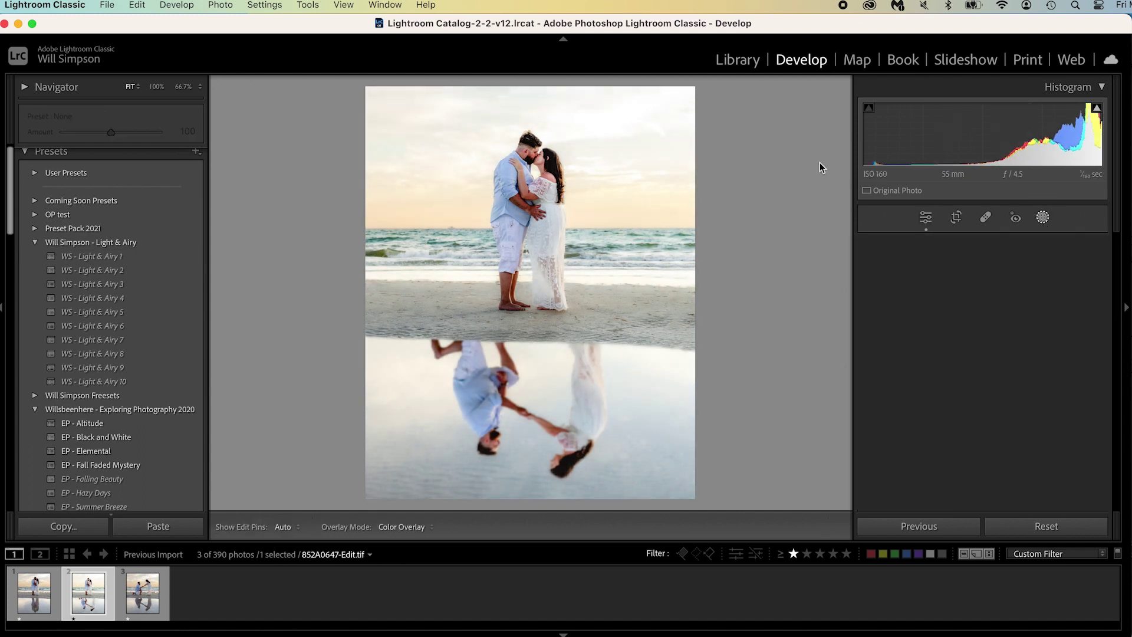
left_click(908, 371)
left_click_drag(544, 114, 509, 268)
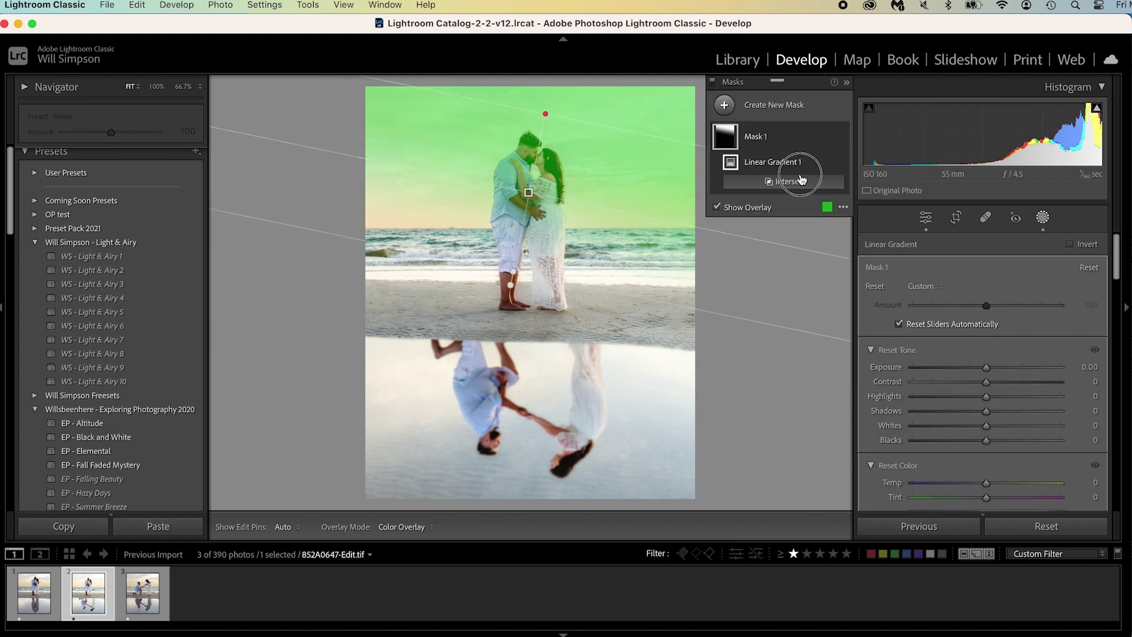
left_click(817, 182, "alt")
left_click(814, 219)
left_click(986, 368)
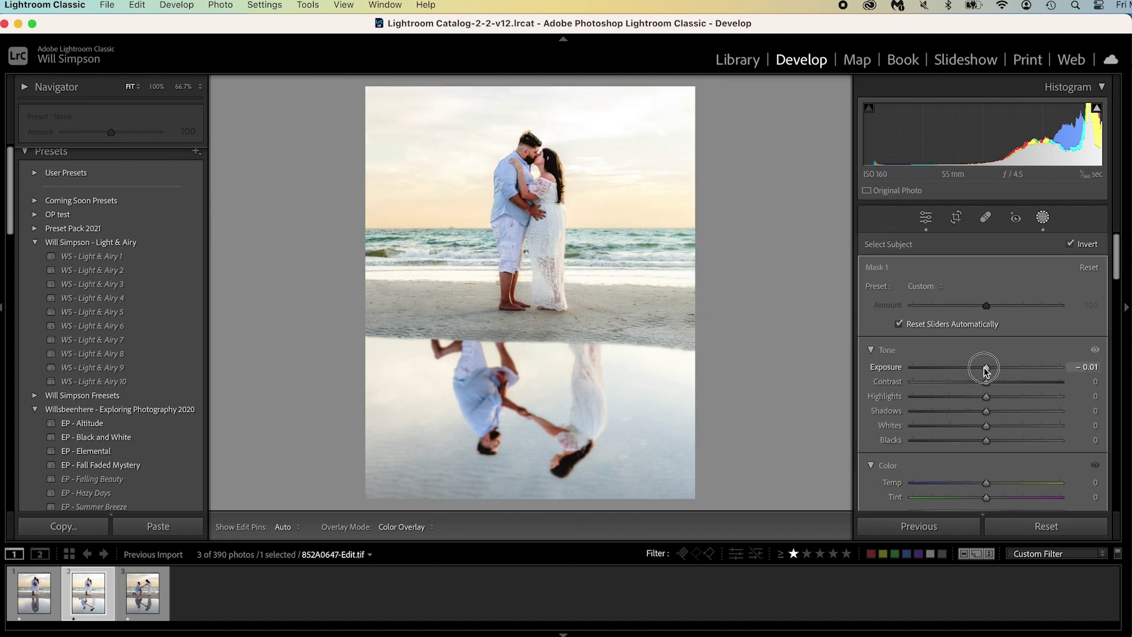
left_click_drag(980, 368, 980, 368)
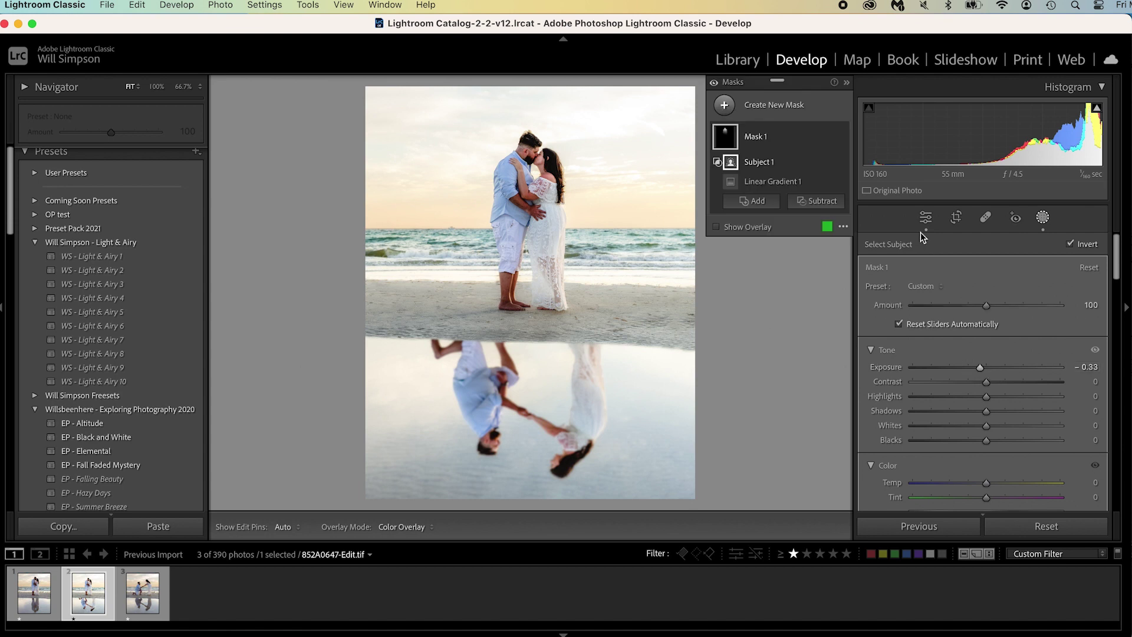
- Create a second mask selecting the subjects and brush-subtract the shoreline edge around the flipped man's legs
left_click(760, 107)
left_click(793, 133)
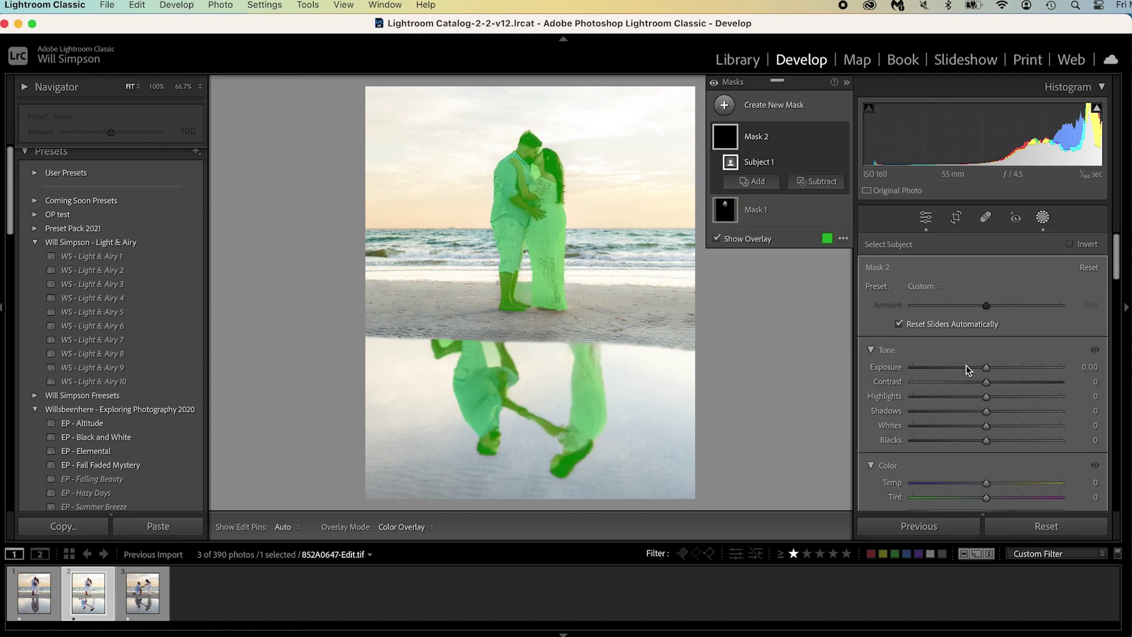
left_click(817, 181)
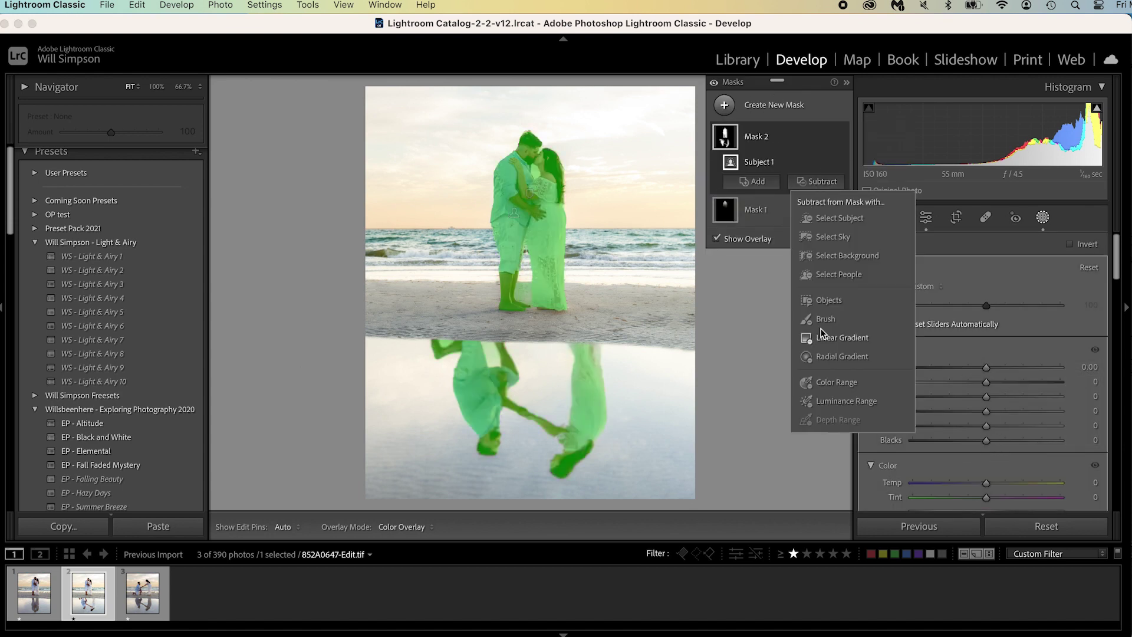
left_click(817, 212)
mouse_move(488, 337)
left_mouse_down()
mouse_move(491, 348)
mouse_move(445, 343)
left_mouse_up()
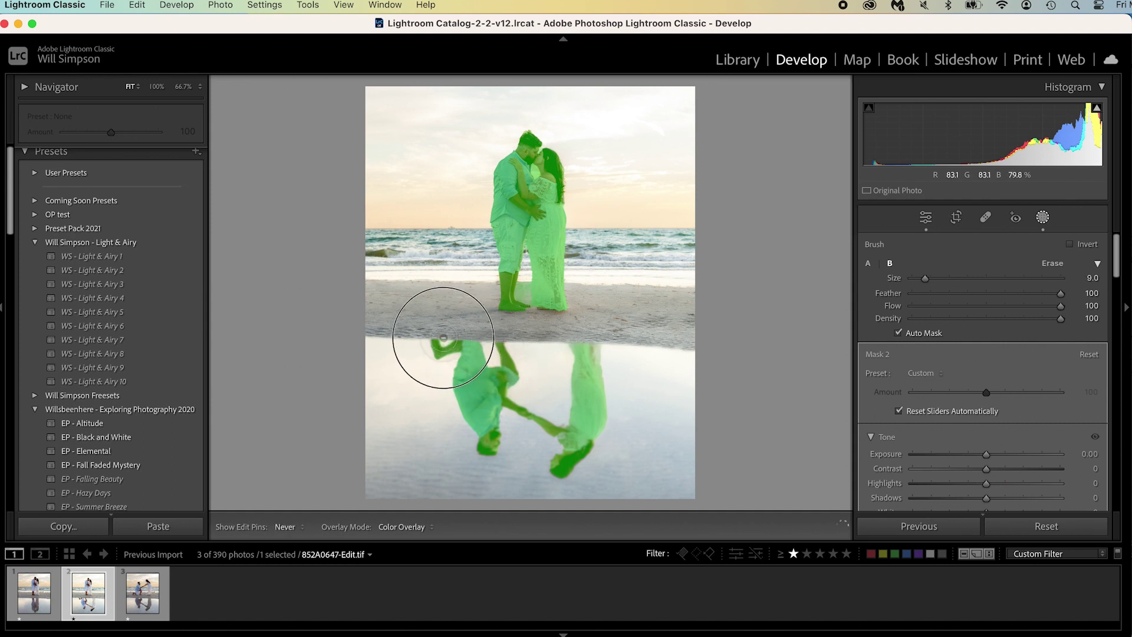
key("h")
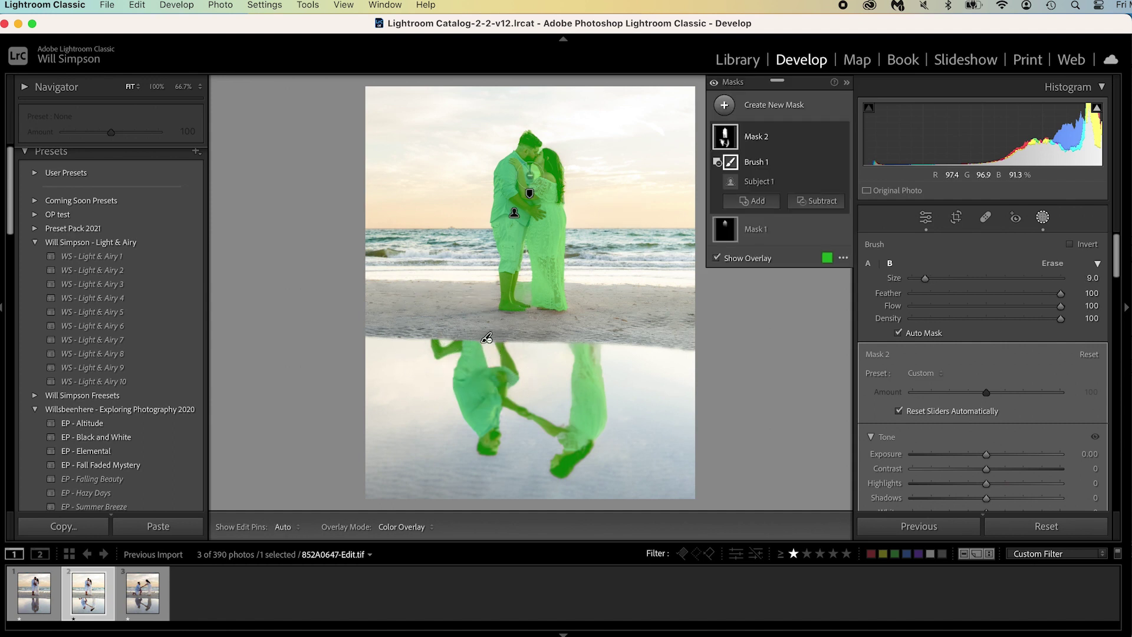
key("h")
key("h")
key("h")
scroll(535, 166, "up", 1)
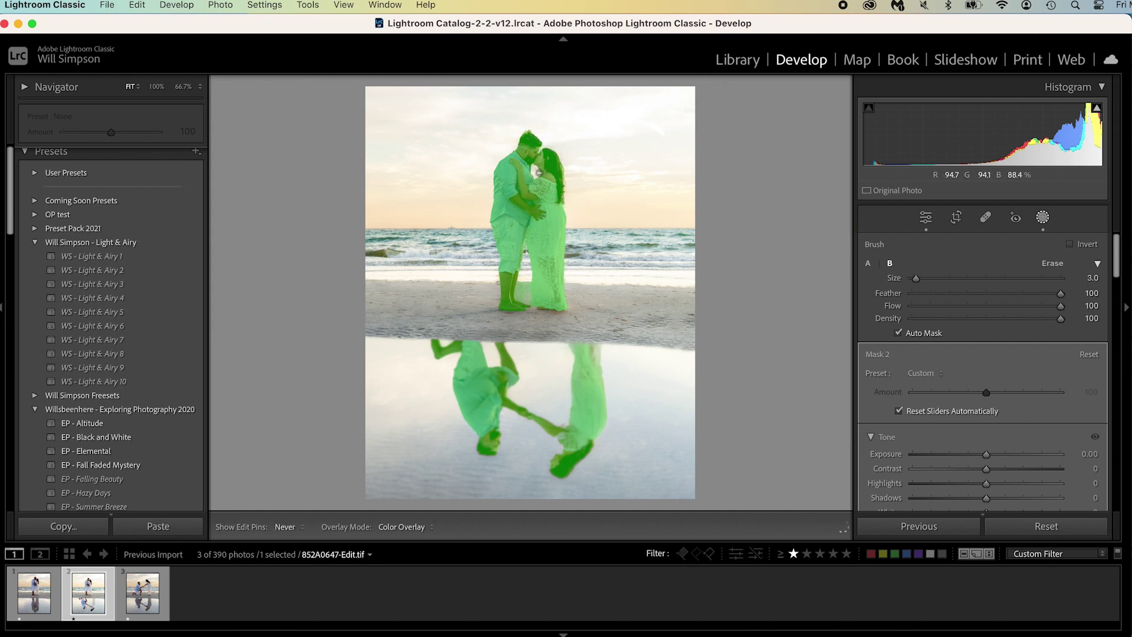
key("h")
key("h")
key("h")
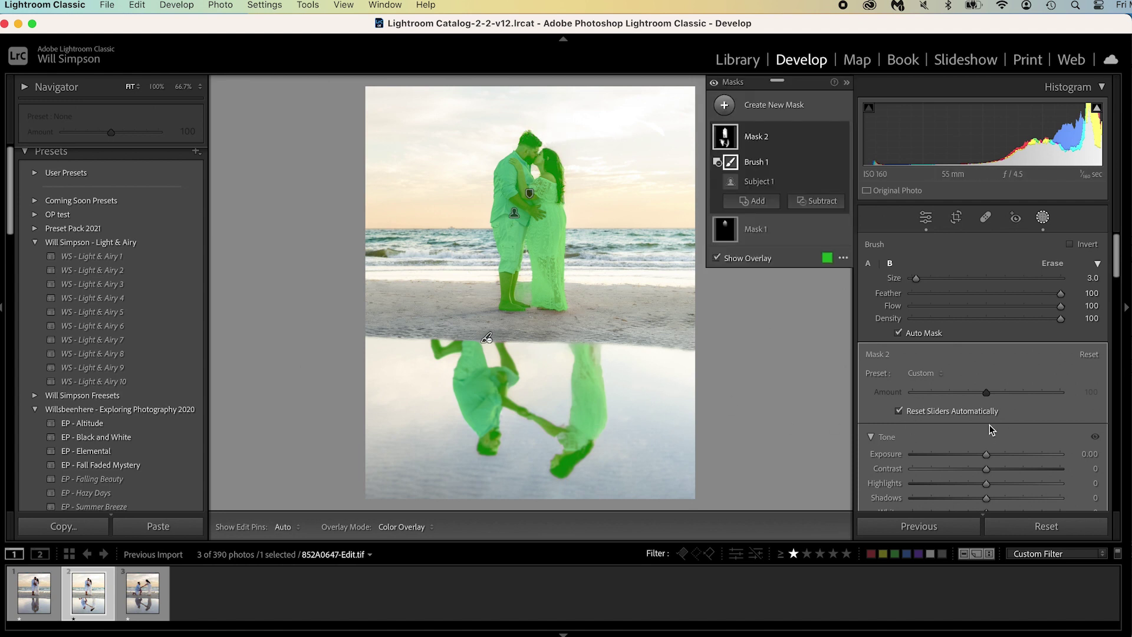
- Set the Temp of the subject mask to 15 and compare the photo with and without it
scroll(991, 456, "down", 5)
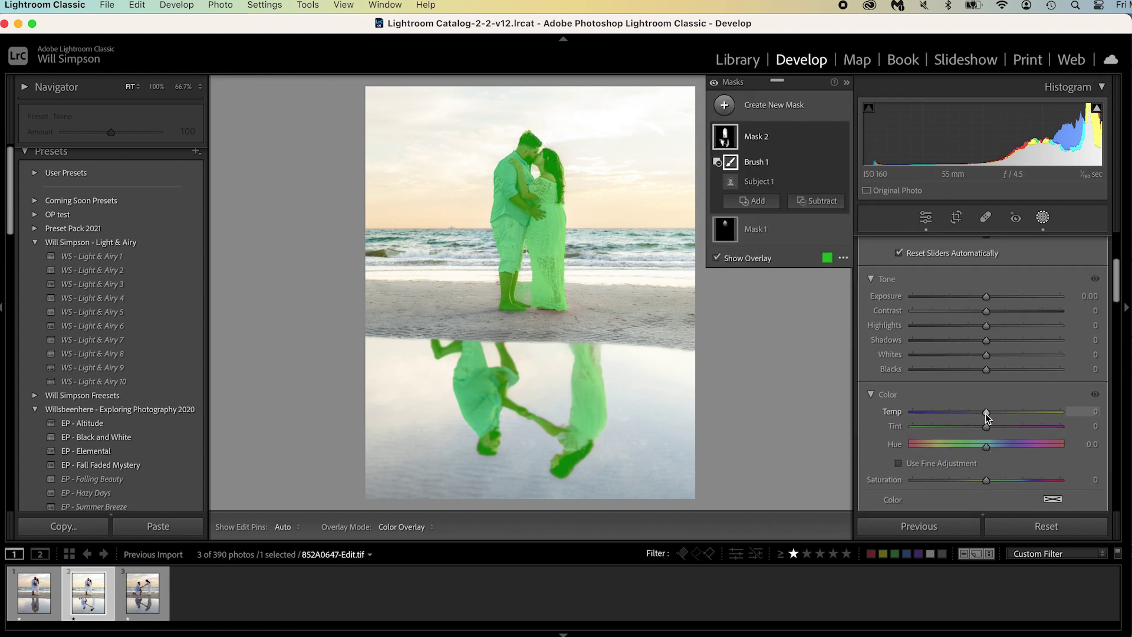
left_click_drag(987, 413, 990, 413)
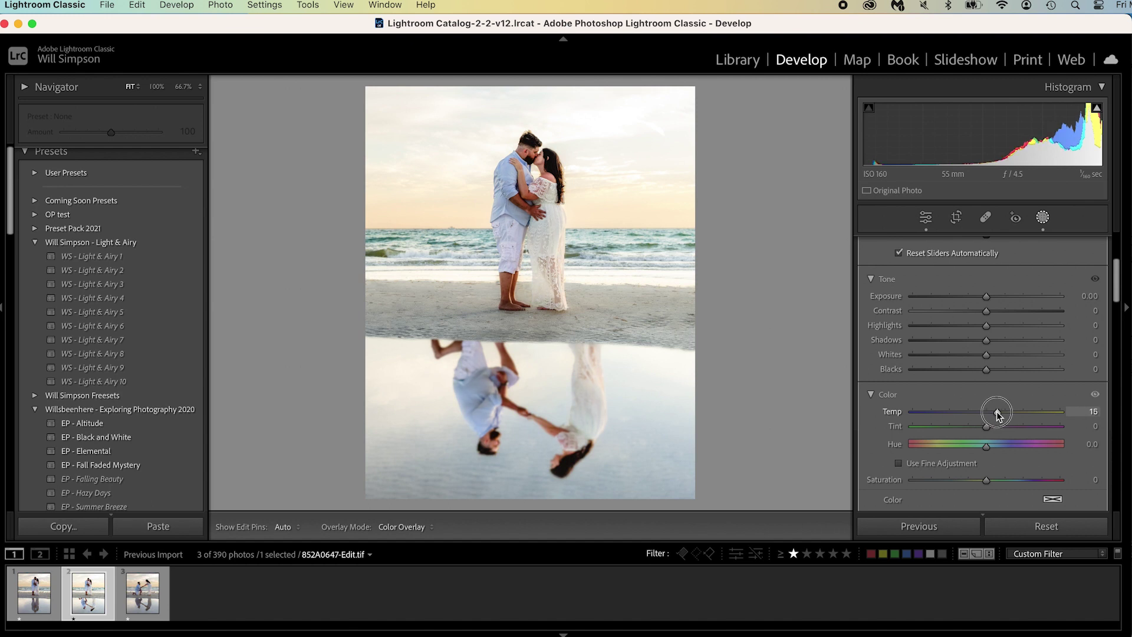
left_click_drag(997, 415, 996, 414)
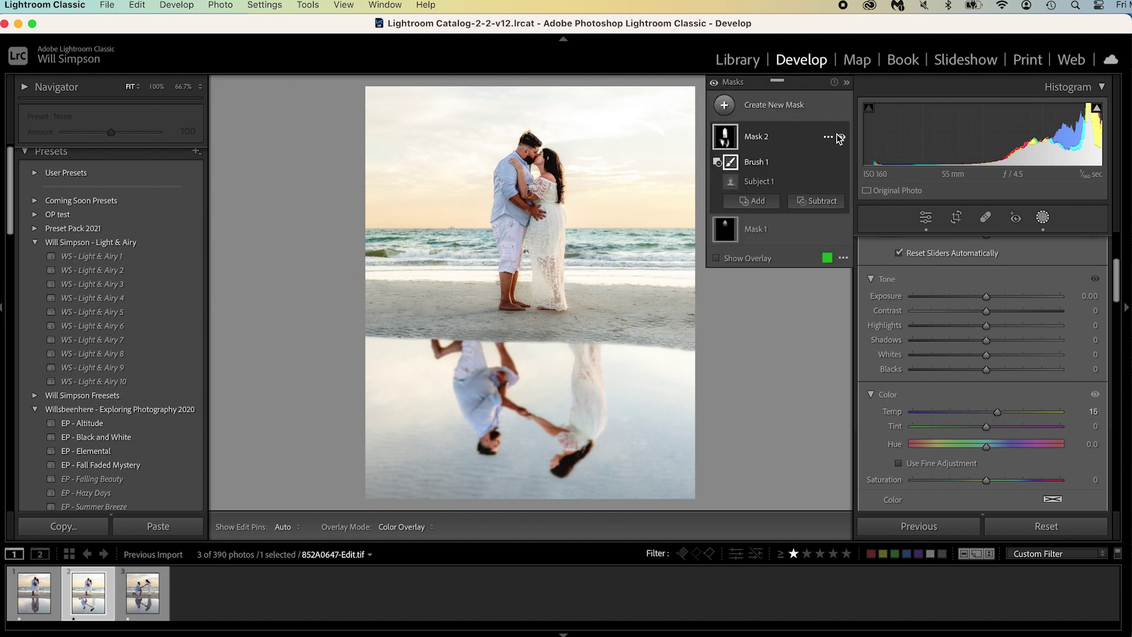
left_click(831, 138)
left_click(832, 136)
left_click(842, 136)
- Duplicate and invert Mask 2 so the copy covers the background
left_click(823, 136)
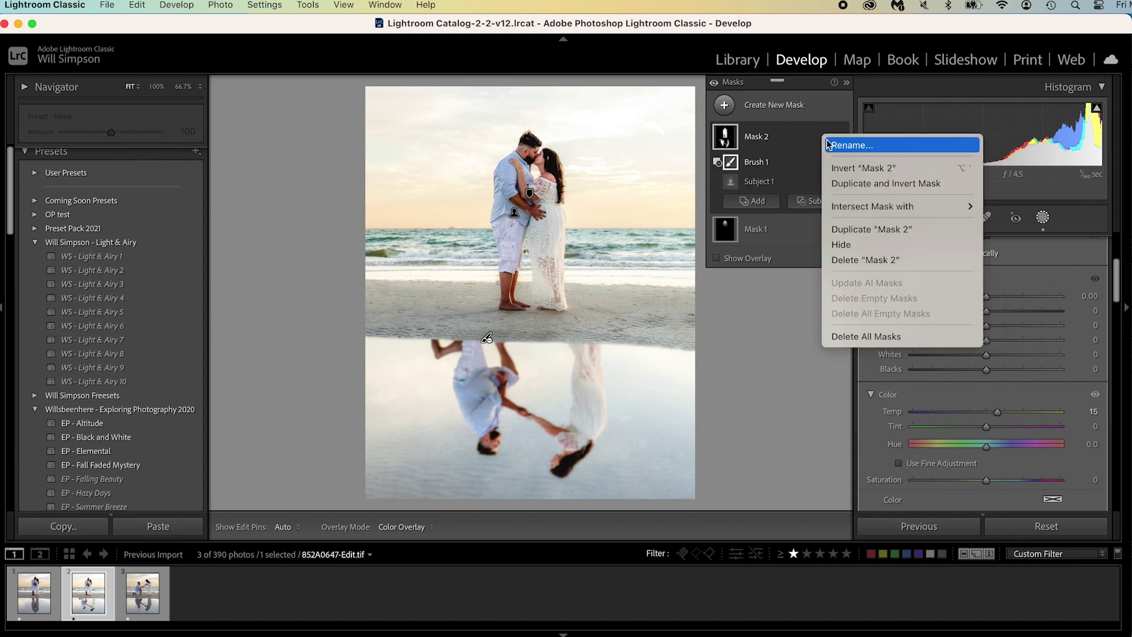
left_click(847, 183)
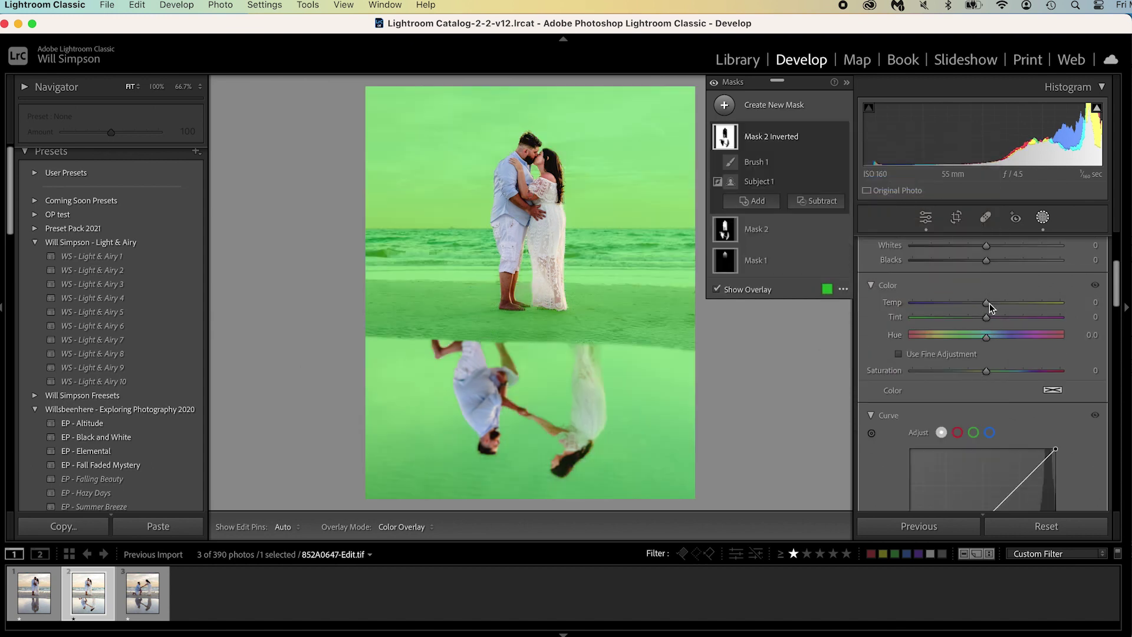
scroll(989, 305, "up", 5)
- Brush-subtract the flipped woman and her dress from the inverted mask and set its Exposure to -0.37
left_click(813, 201)
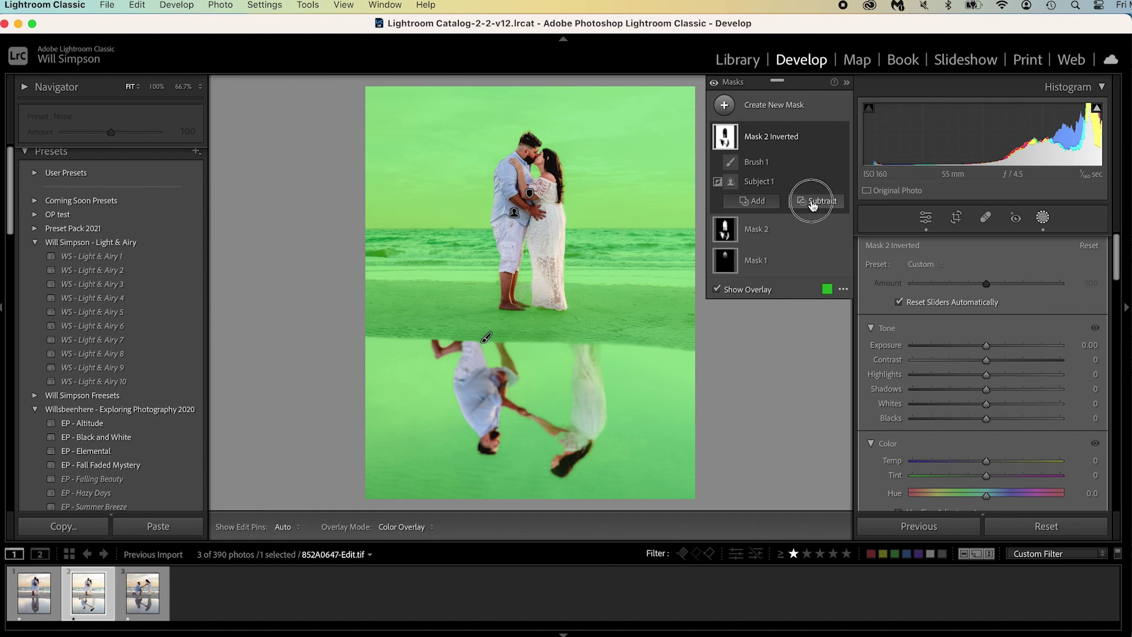
left_click(823, 353)
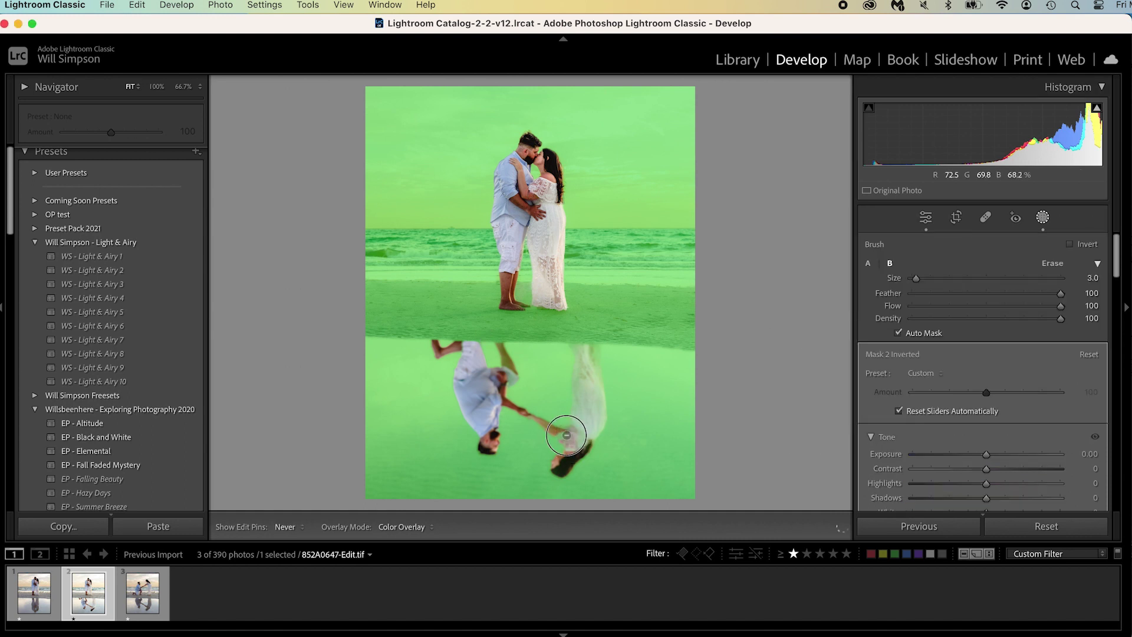
mouse_move(575, 445)
left_mouse_down()
mouse_move(589, 430)
mouse_move(578, 344)
mouse_move(592, 367)
mouse_move(592, 420)
left_mouse_up()
key("bracketright")
key("bracketright")
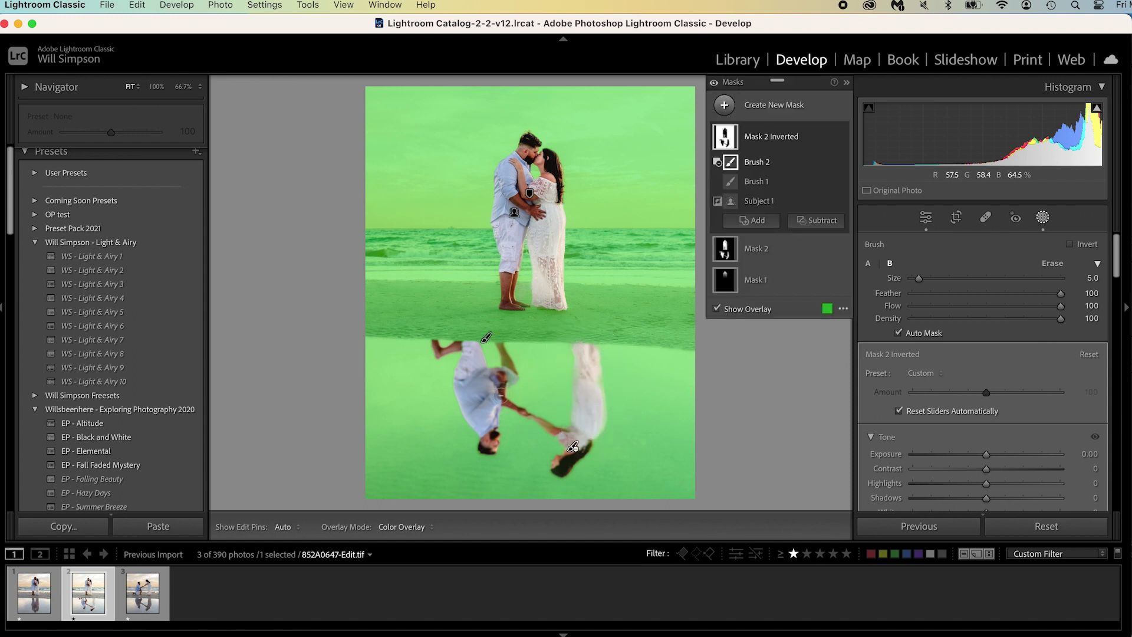
left_click_drag(986, 453, 981, 455)
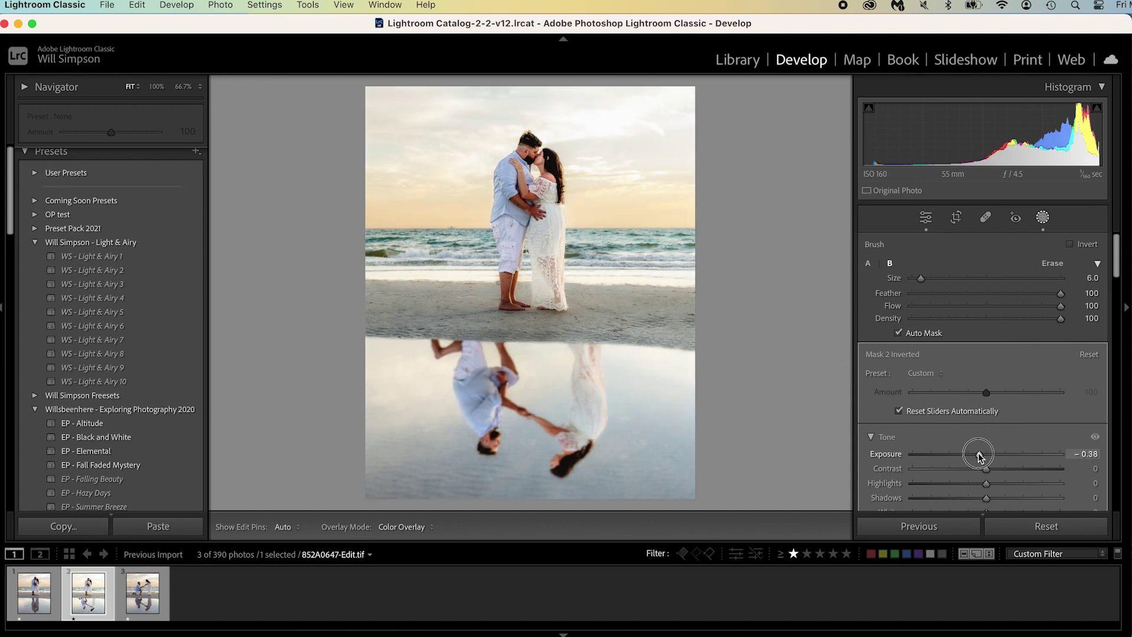
left_click_drag(979, 455, 978, 451)
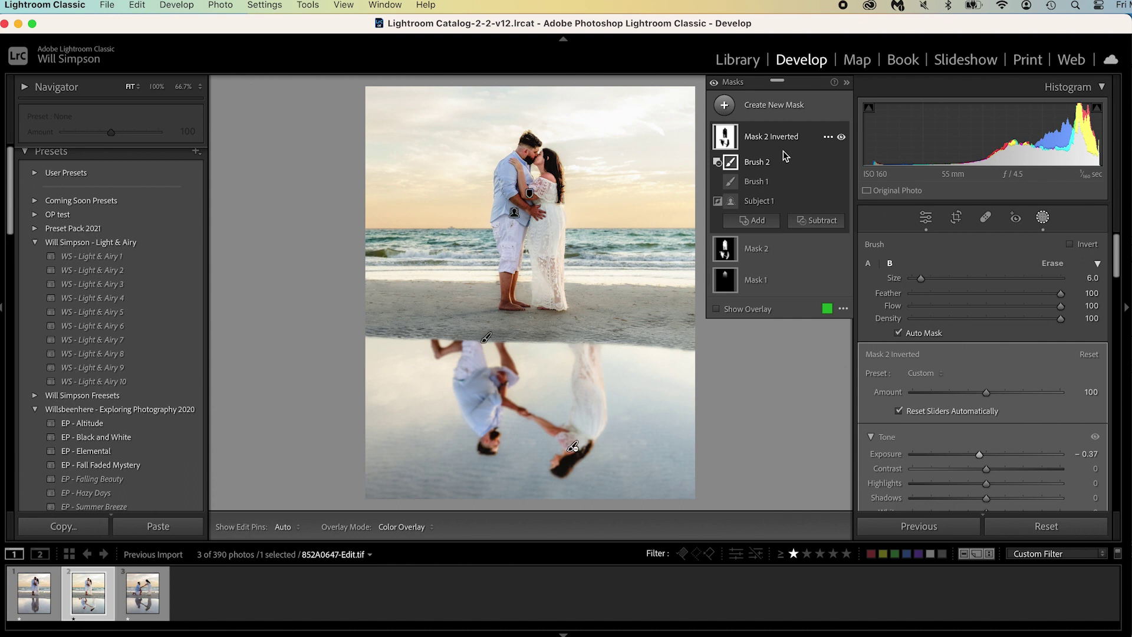
- Create a large radial gradient mask centred near the horizon at the photo's right edge and subtract the subject from it
left_click(749, 220)
left_click(815, 271)
left_click_drag(549, 240, 998, 478)
left_click_drag(563, 264, 687, 225)
left_click(817, 179)
left_click(832, 214)
- Set the radial gradient mask's Exposure to 0.50 and Temp to 8
left_click_drag(983, 368, 993, 367)
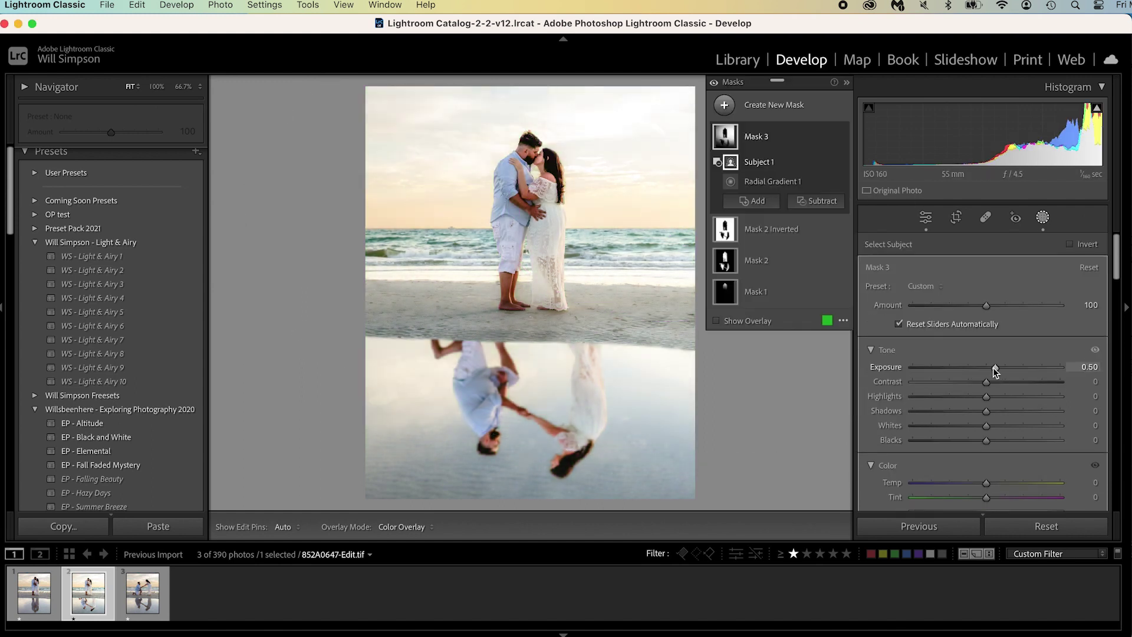
scroll(997, 383, "down", 1)
left_click_drag(985, 458, 991, 461)
- Add a linear gradient mask rising from the photo's bottom edge over the reflection to the shore and lower its Exposure slightly
left_click(766, 105)
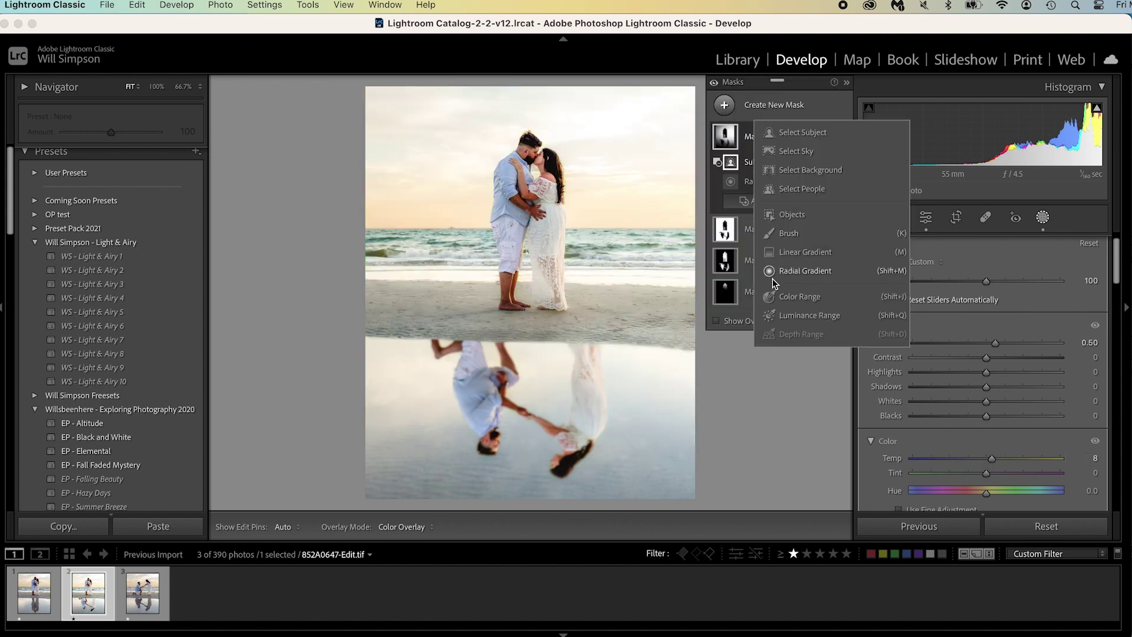
left_click(786, 260)
left_click_drag(526, 487, 526, 274)
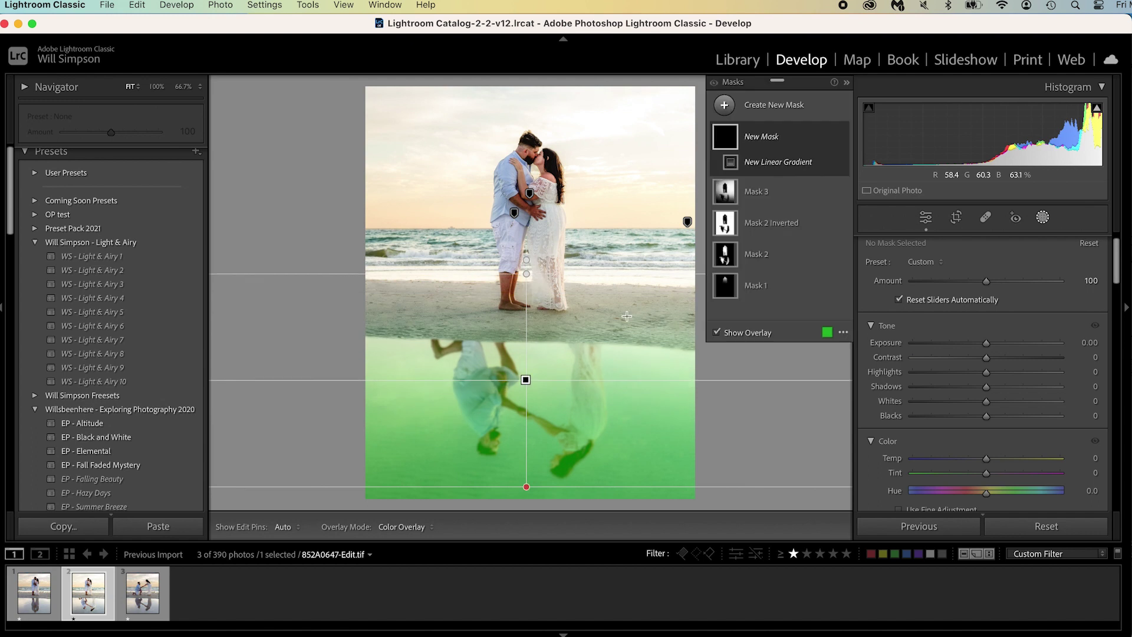
left_click_drag(980, 348, 977, 349)
left_click(927, 218)
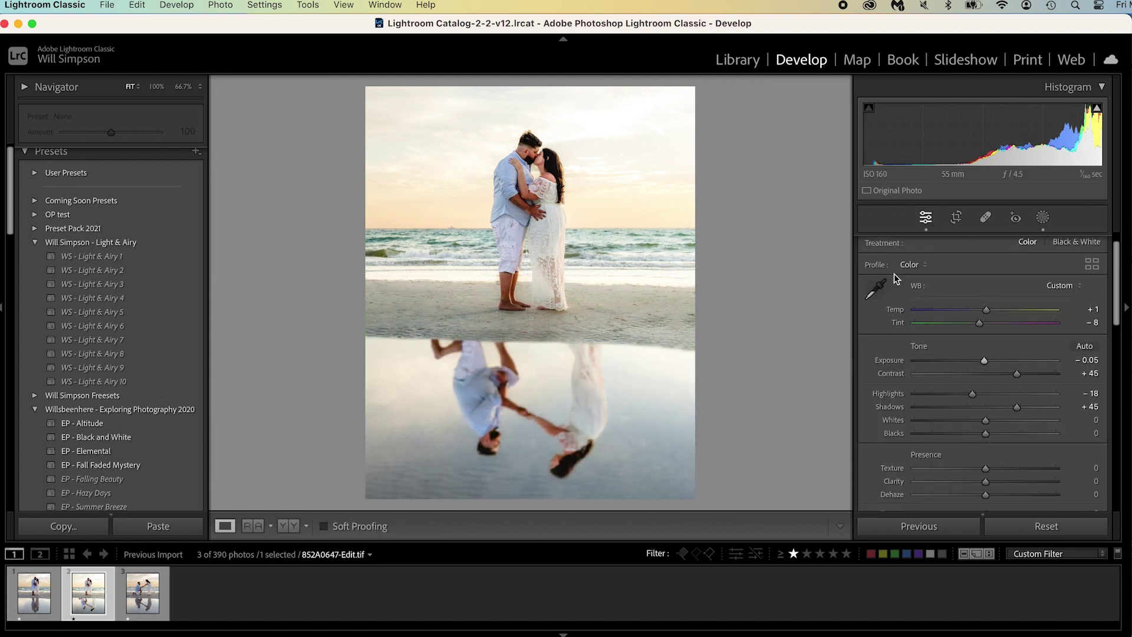
- Add a large radial gradient around the kissing couple, invert it to cover the outer areas and set Exposure to -0.30
left_click(1042, 218)
left_click(725, 105)
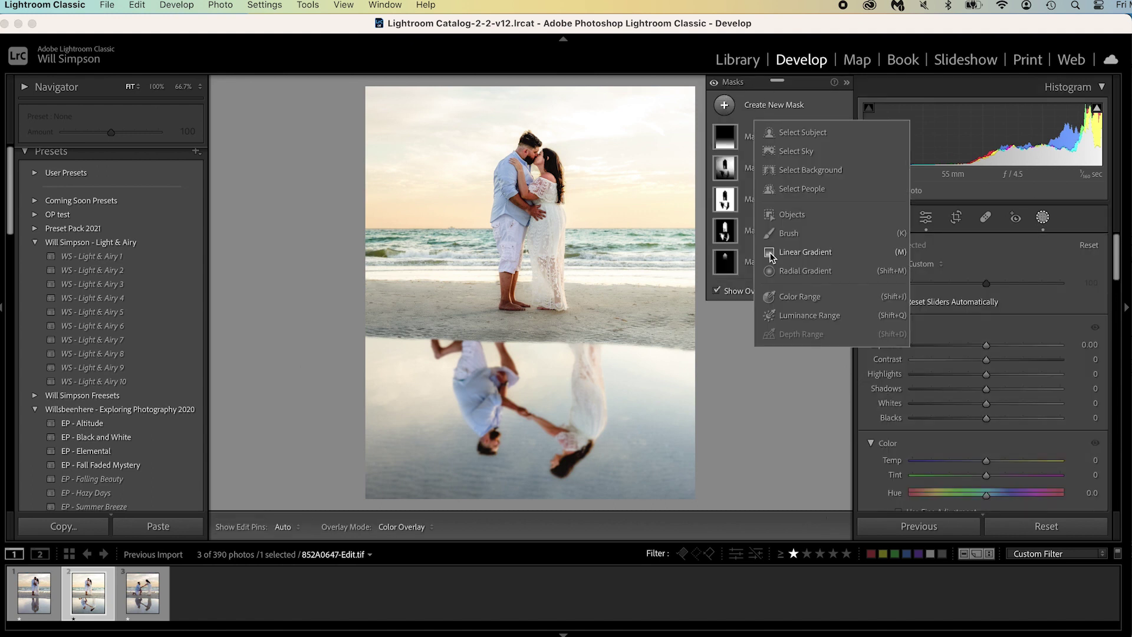
left_click(780, 271)
left_click_drag(534, 300, 662, 468)
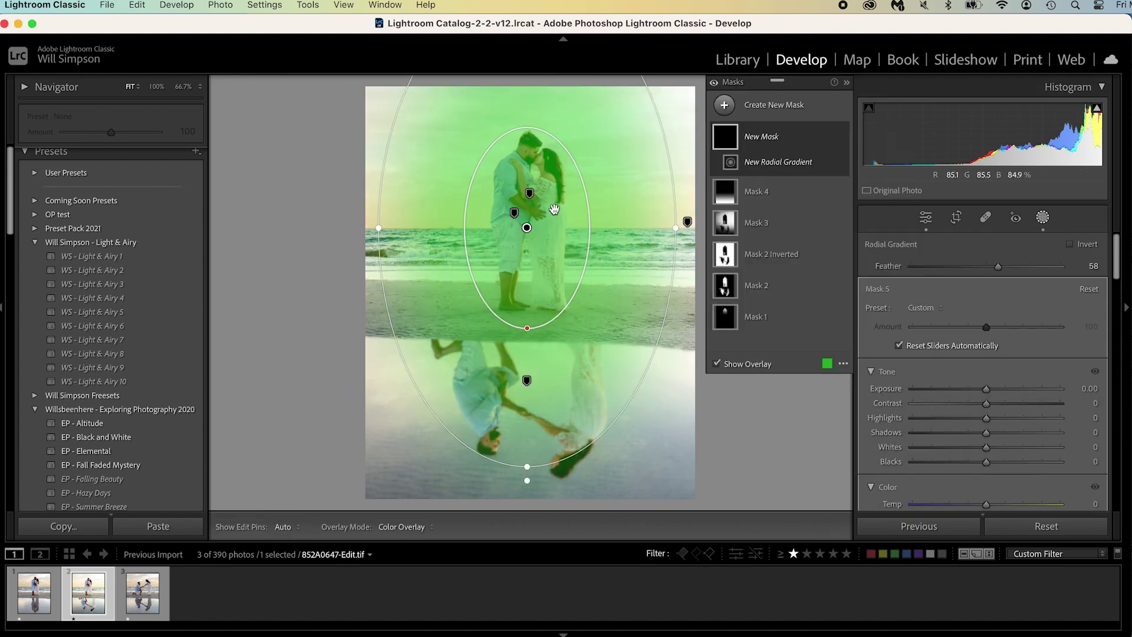
left_click_drag(542, 320, 540, 279)
left_click(1070, 244)
left_click_drag(982, 385, 981, 390)
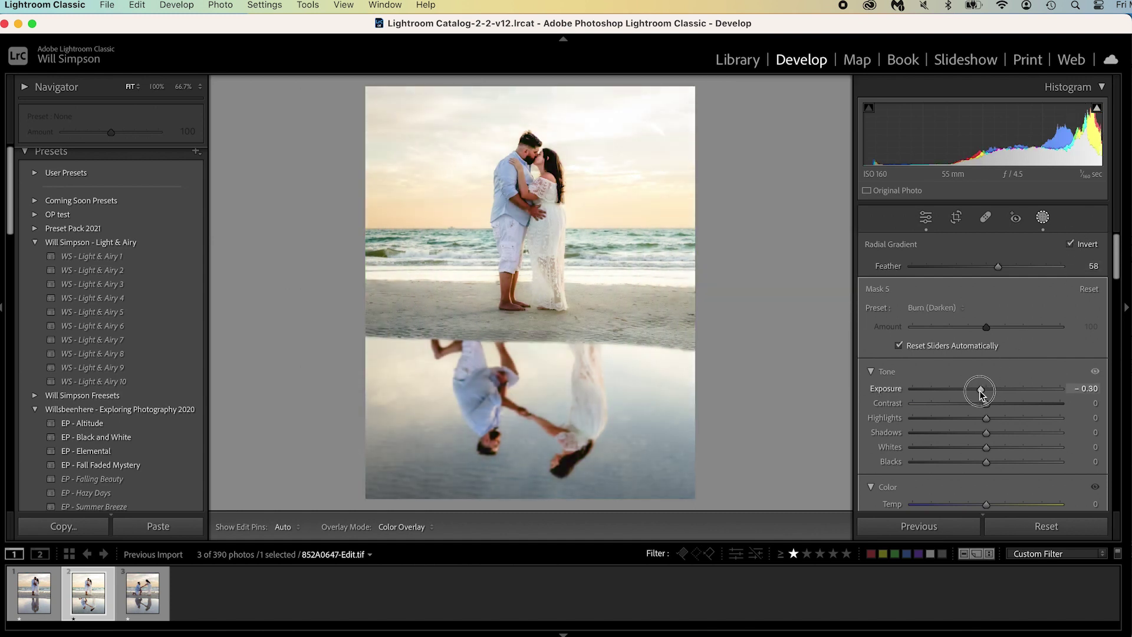